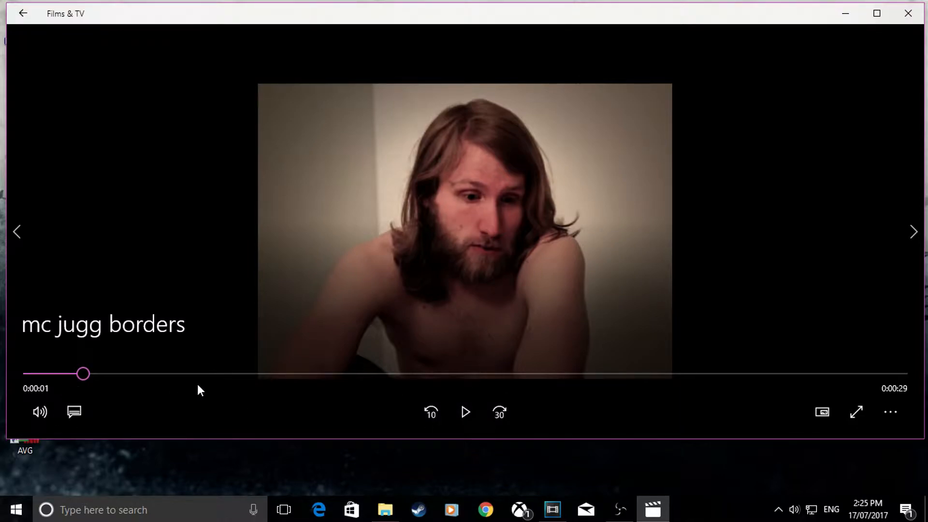
Play a few seconds of the mc jugg borders video, pause it and close the player
{"action": "left_click", "coordinate": [459, 411]}
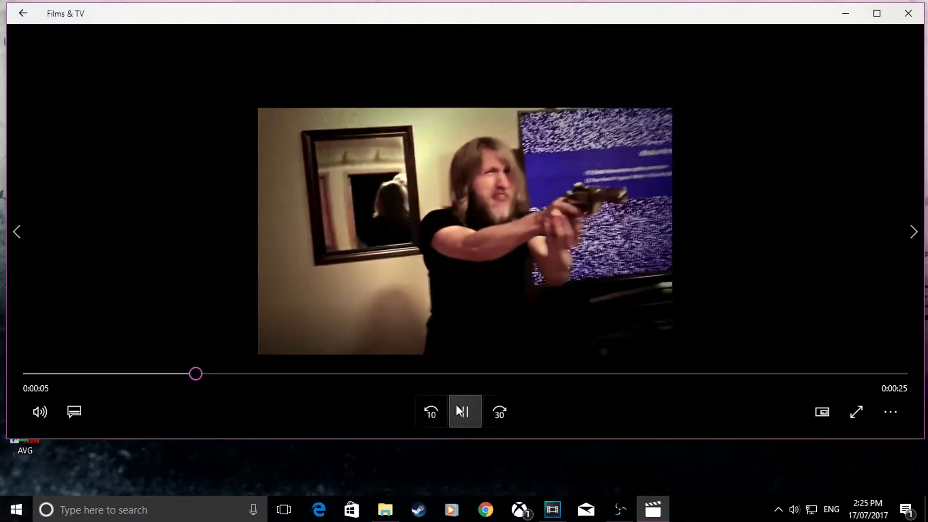
{"action": "left_click", "coordinate": [464, 408]}
{"action": "left_click", "coordinate": [908, 14]}
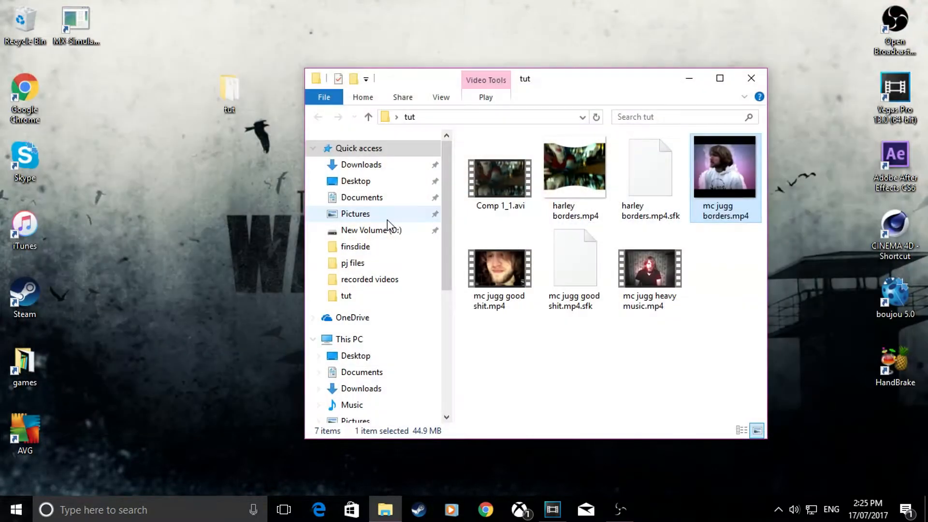
Open harley borders.mp4 from the tut folder, skip through it to examine the border effect, pause it and close the player
{"action": "double_click", "coordinate": [587, 184]}
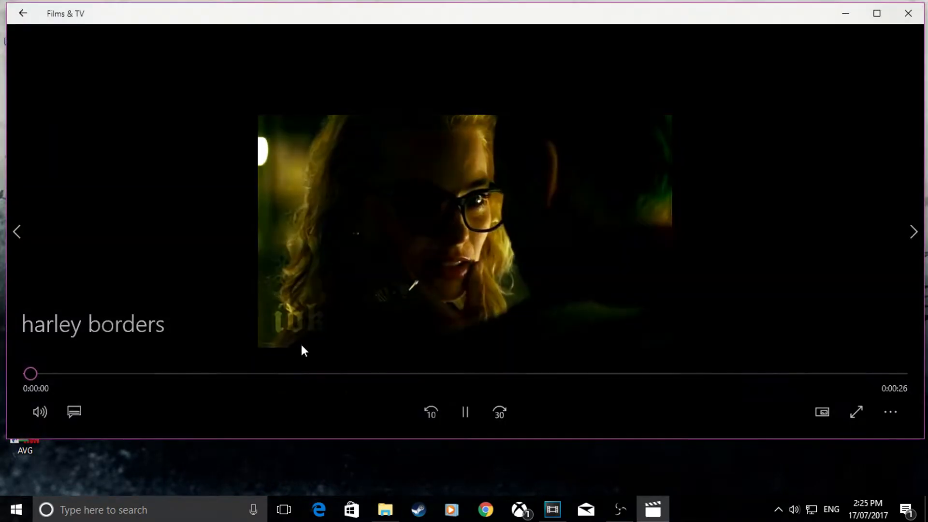
{"action": "left_click", "coordinate": [335, 373]}
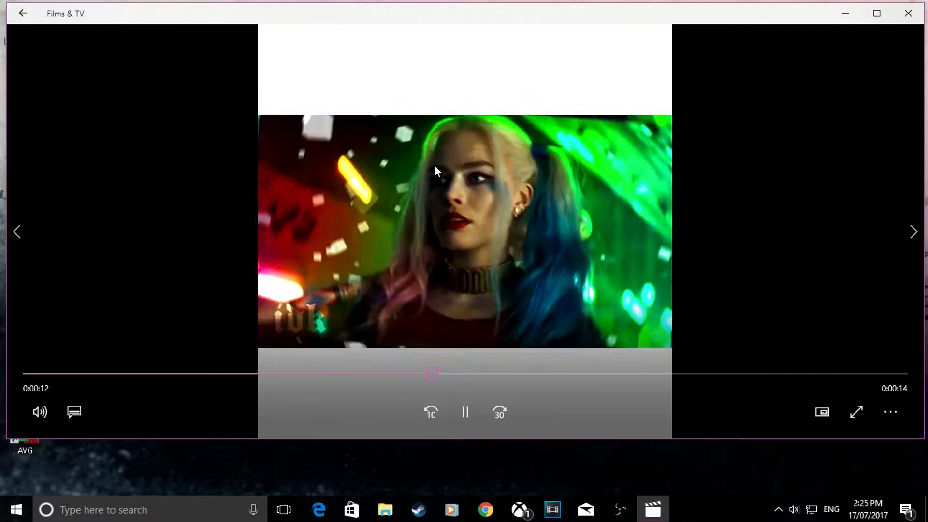
{"action": "left_click", "coordinate": [397, 114]}
{"action": "left_click", "coordinate": [395, 109]}
{"action": "left_click", "coordinate": [643, 208]}
{"action": "left_click", "coordinate": [479, 137]}
{"action": "left_click", "coordinate": [480, 137]}
{"action": "left_click_drag", "start_coordinate": [543, 374], "coordinate": [560, 374]}
{"action": "left_click", "coordinate": [527, 349]}
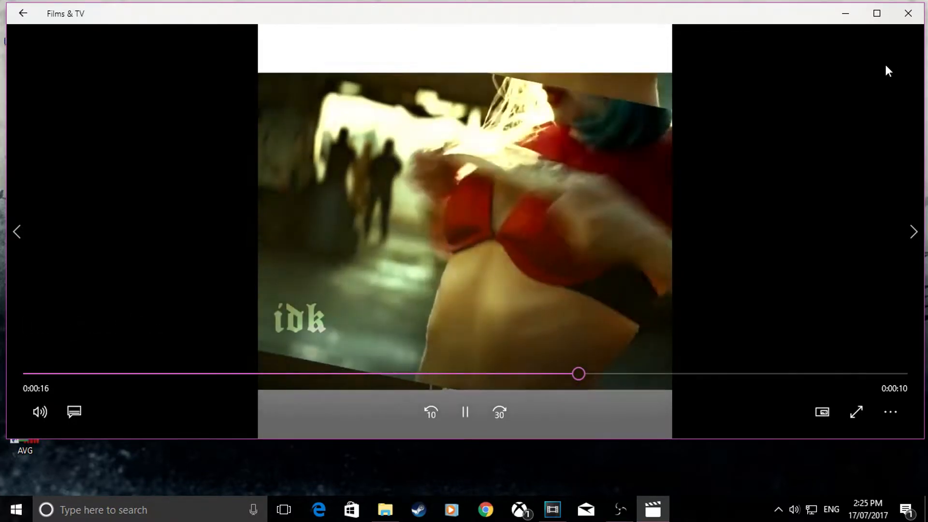
{"action": "left_click", "coordinate": [886, 70]}
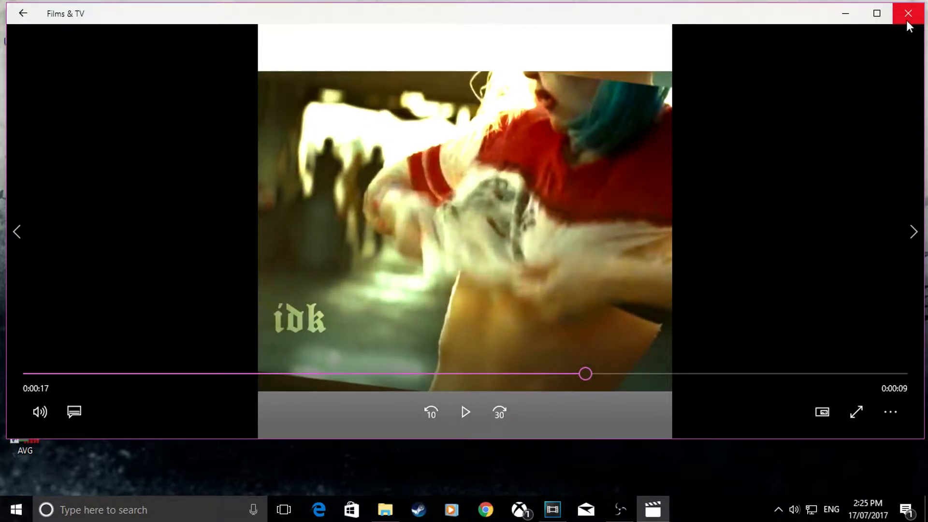
{"action": "left_click", "coordinate": [908, 14]}
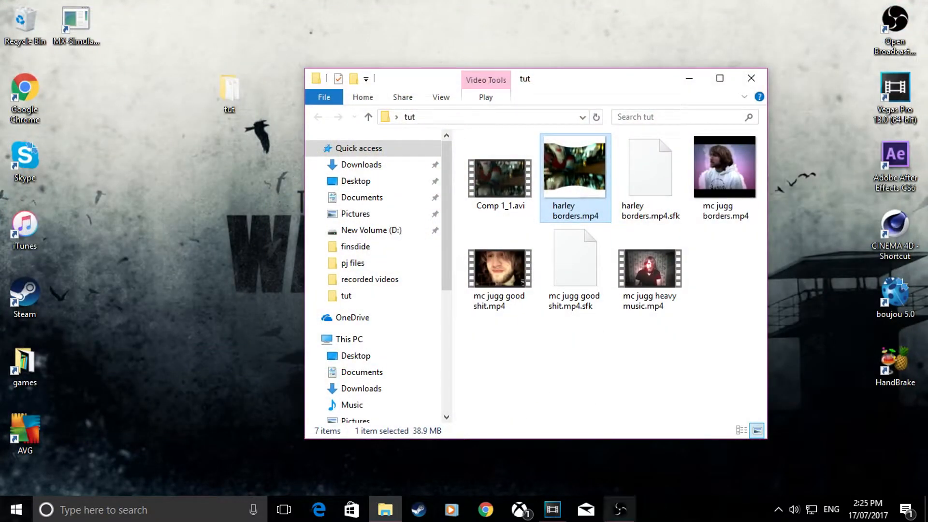
Switch to Vegas Pro and preview the second clip on the timeline from around marker 14
{"action": "left_click", "coordinate": [552, 509]}
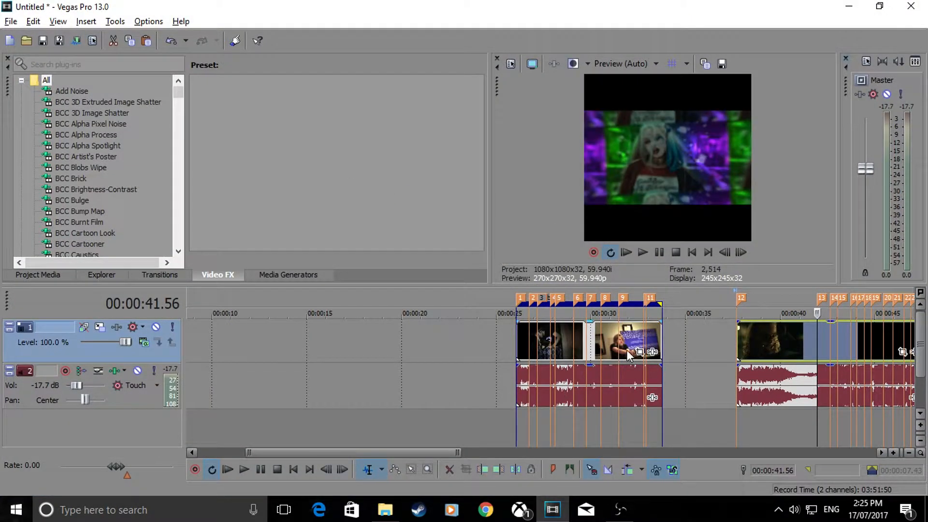
{"action": "scroll", "coordinate": [718, 331], "scroll_direction": "right", "scroll_amount": 4}
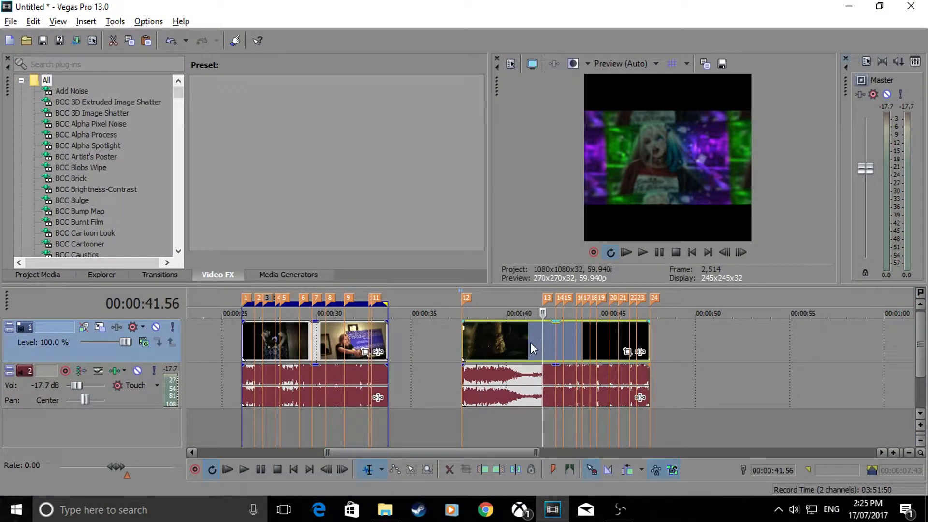
{"action": "left_click", "coordinate": [529, 342]}
{"action": "left_click", "coordinate": [467, 338]}
{"action": "key", "text": "space"}
{"action": "left_click", "coordinate": [556, 337]}
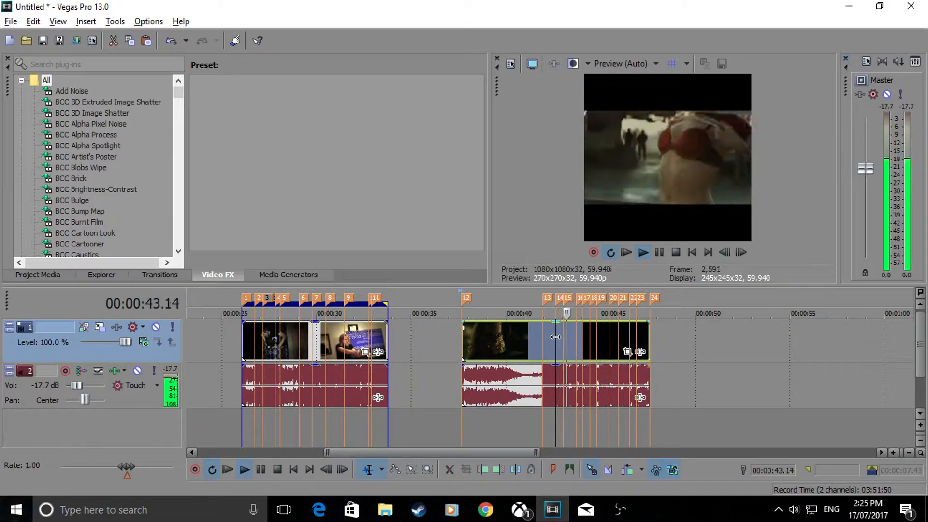
{"action": "key", "text": "space"}
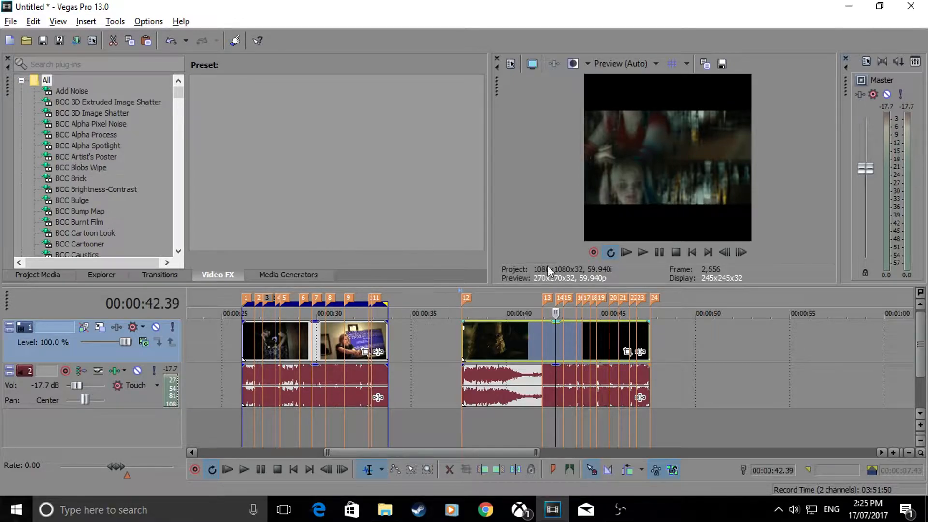
Check the frame width and height in the project's video properties
{"action": "left_click", "coordinate": [512, 64]}
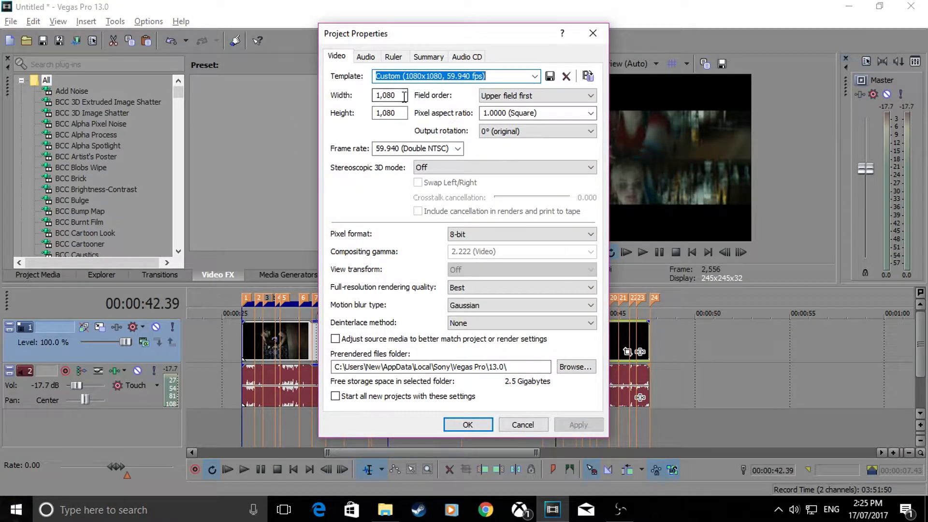
{"action": "left_click", "coordinate": [387, 94]}
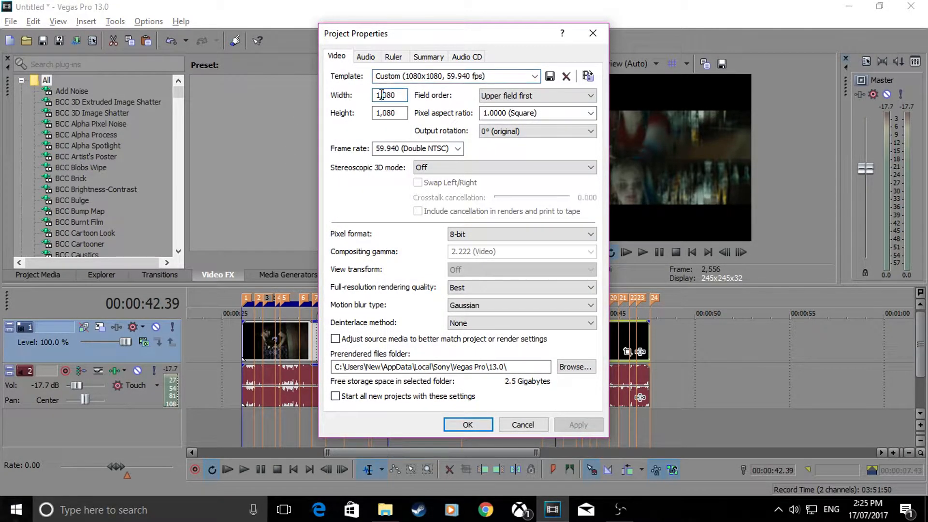
{"action": "key", "text": "Tab"}
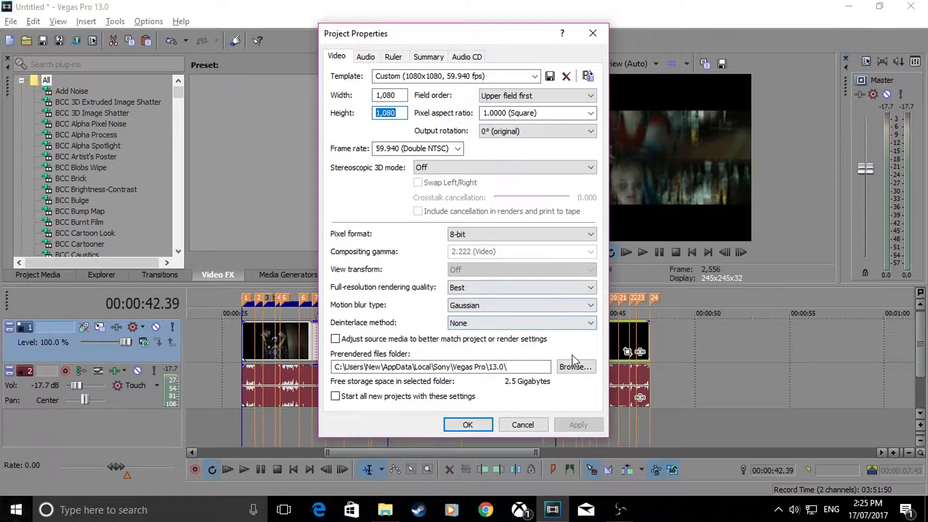
{"action": "left_click", "coordinate": [476, 425]}
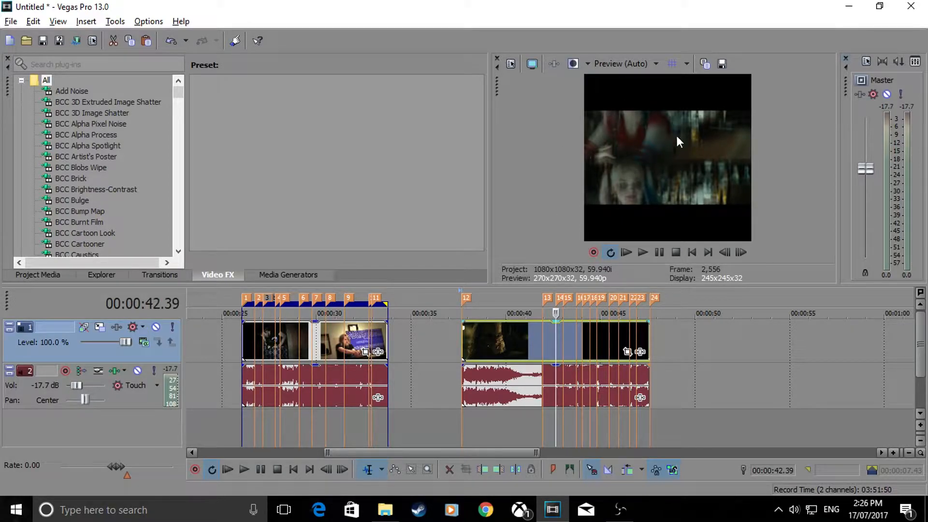
Replay the second clip from marker 14 and inspect a frame of the first clip and one near marker 16
{"action": "key", "text": "space"}
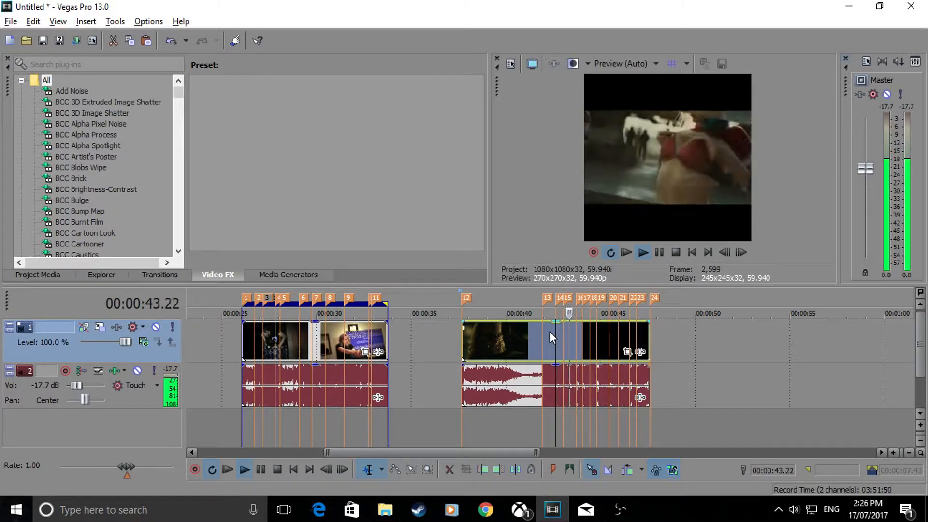
{"action": "key", "text": "space"}
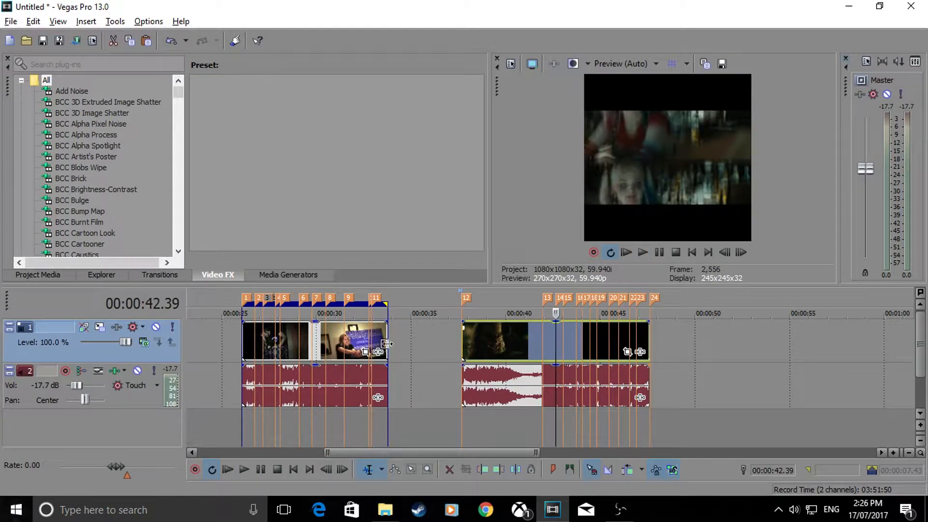
{"action": "left_click", "coordinate": [288, 341]}
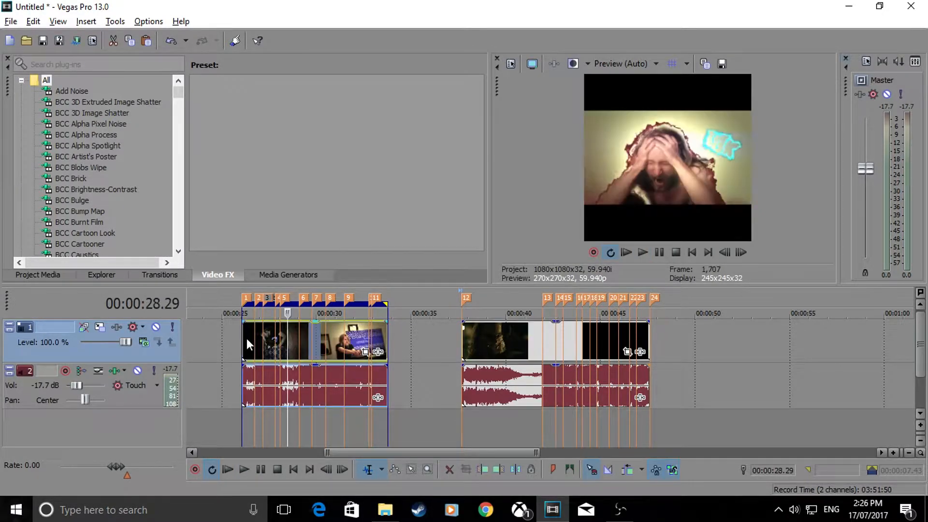
{"action": "left_click", "coordinate": [576, 327]}
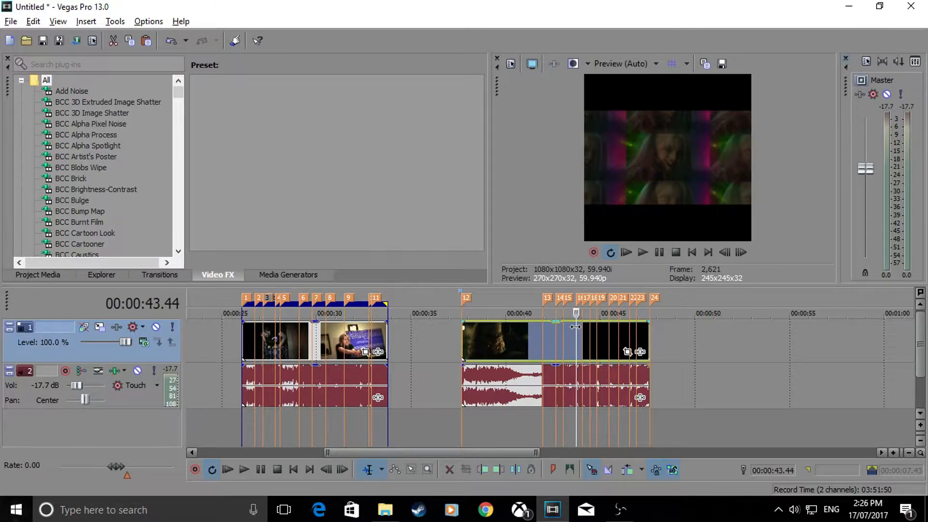
Briefly view harley borders.mp4 again from the tut folder, and return to the second timeline clip
{"action": "left_click", "coordinate": [385, 509]}
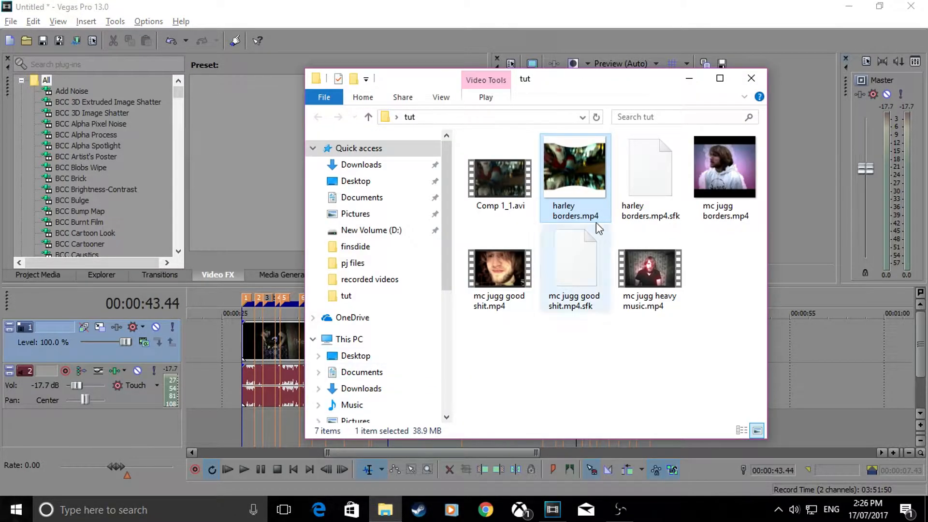
{"action": "double_click", "coordinate": [593, 169]}
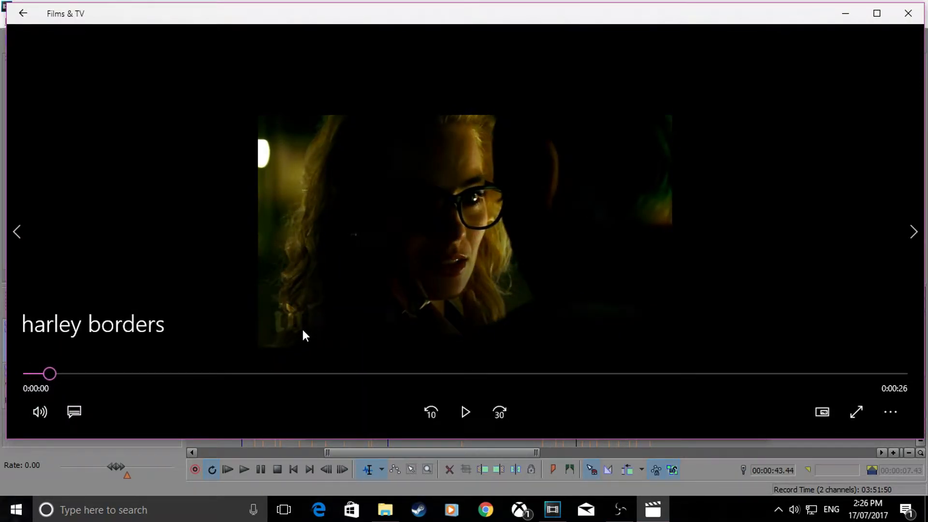
{"action": "left_click", "coordinate": [907, 17]}
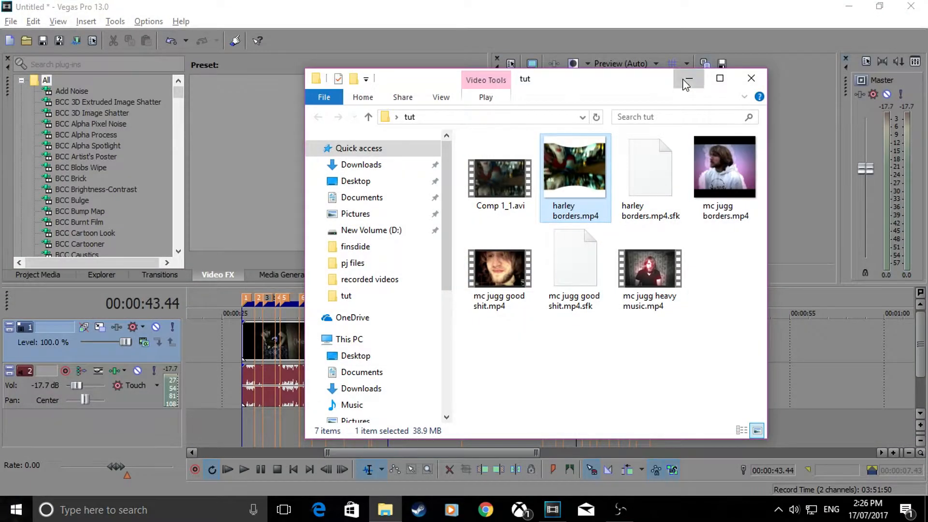
{"action": "left_click", "coordinate": [683, 77]}
{"action": "left_click", "coordinate": [533, 331]}
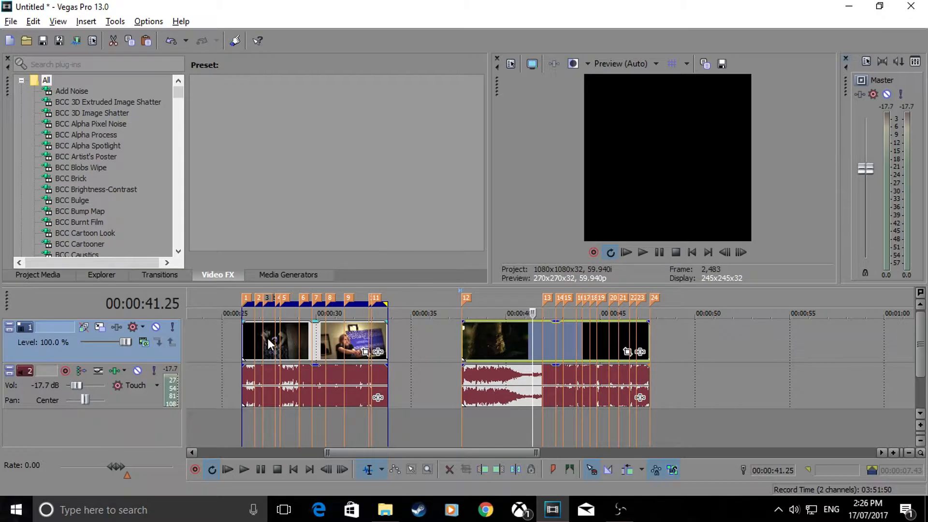
Open mc jugg borders.mp4, seek to about 17 seconds to examine the border, and close the player and the tut folder
{"action": "key", "text": "super+Tab"}
{"action": "left_click", "coordinate": [430, 256]}
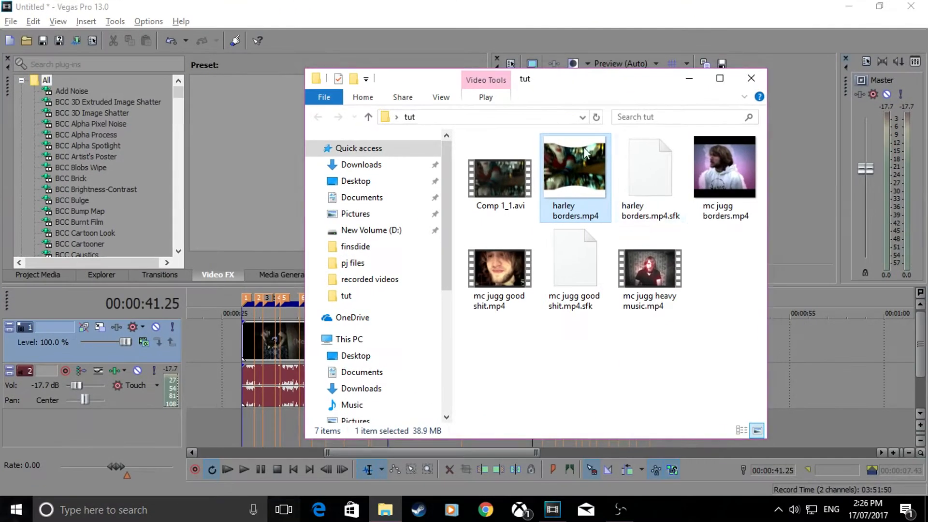
{"action": "double_click", "coordinate": [721, 173]}
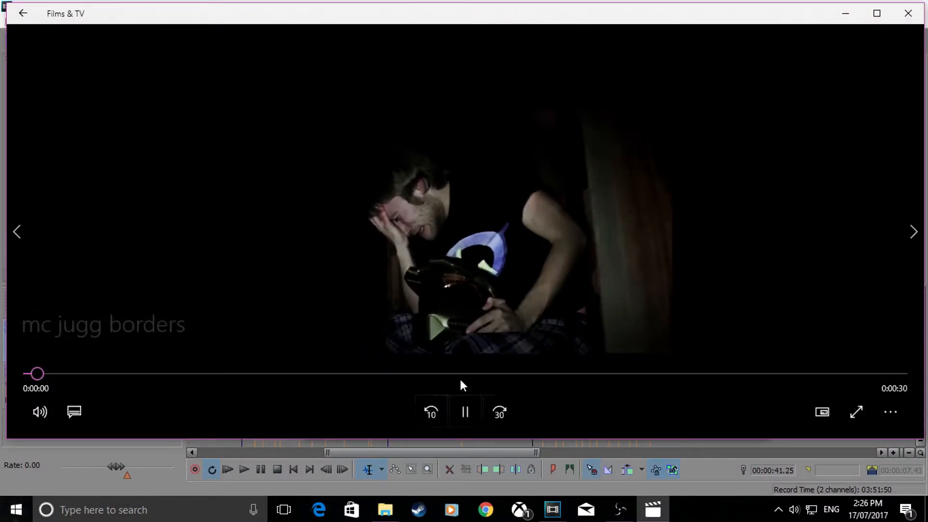
{"action": "left_click", "coordinate": [477, 375]}
{"action": "left_click_drag", "start_coordinate": [560, 374], "coordinate": [535, 361]}
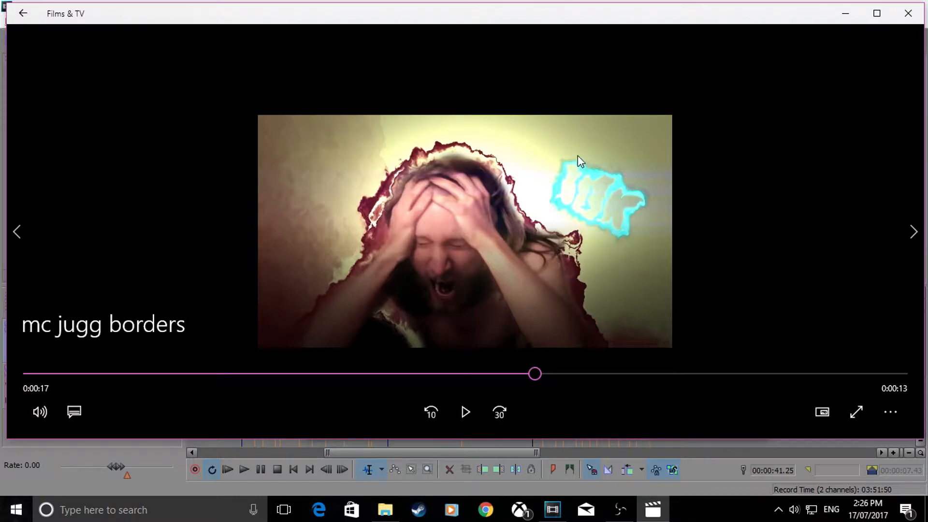
{"action": "left_click", "coordinate": [917, 21]}
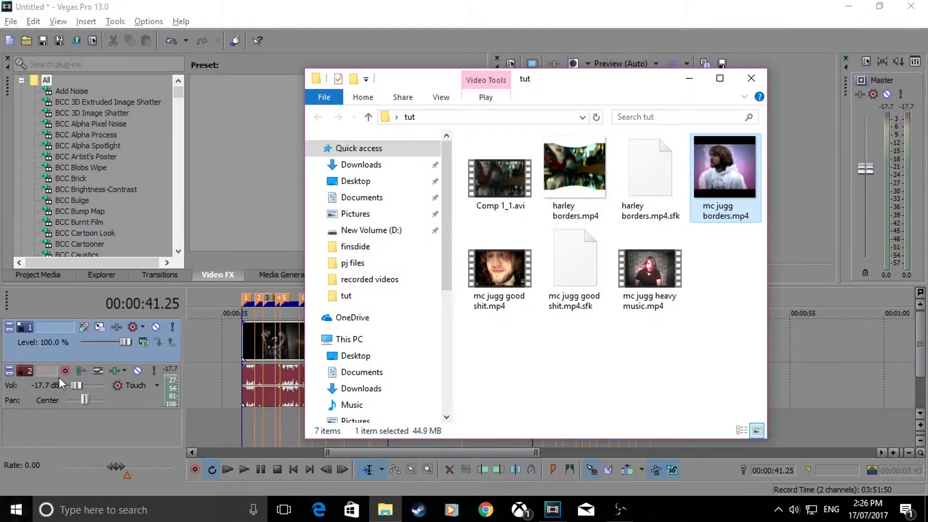
{"action": "left_click", "coordinate": [751, 78]}
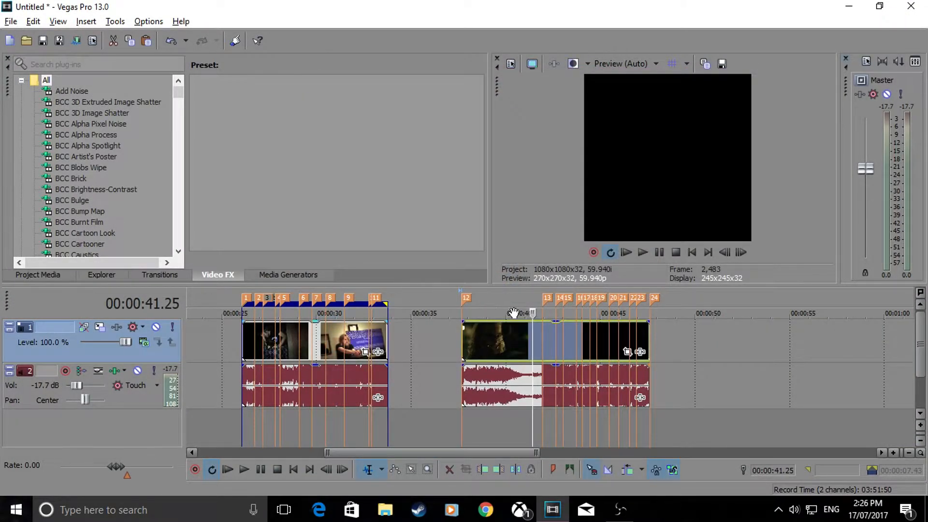
Preview the second timeline clip from marker 13 and inspect a frame of the first clip near marker 5
{"action": "left_click", "coordinate": [470, 338]}
{"action": "left_click", "coordinate": [541, 330]}
{"action": "key", "text": "space"}
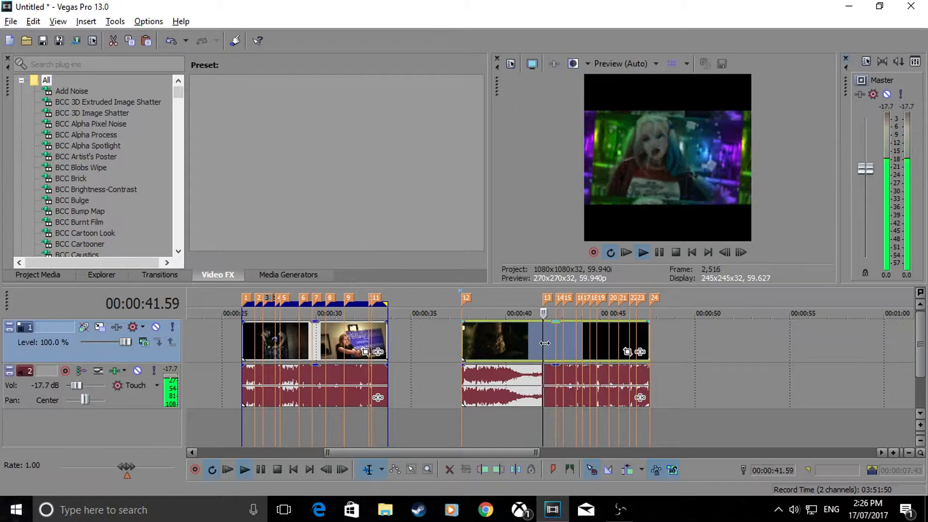
{"action": "key", "text": "space"}
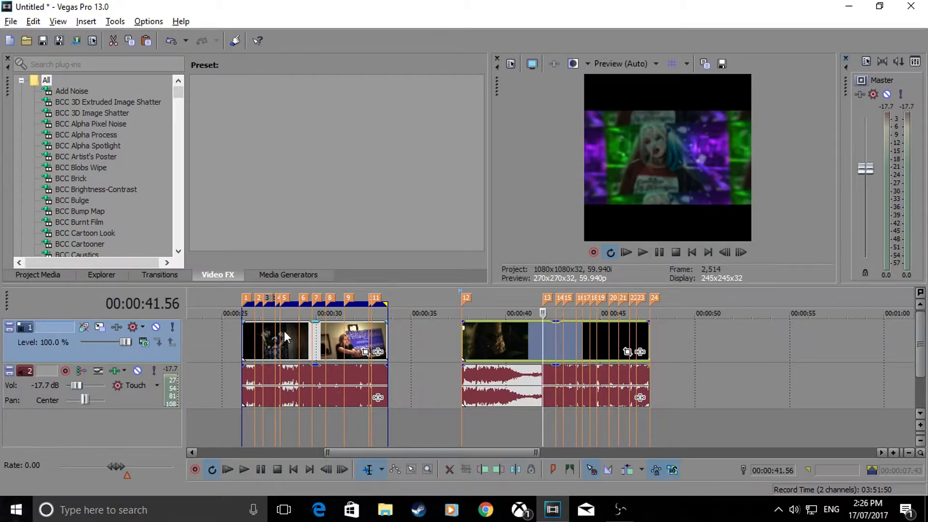
{"action": "left_click", "coordinate": [282, 338]}
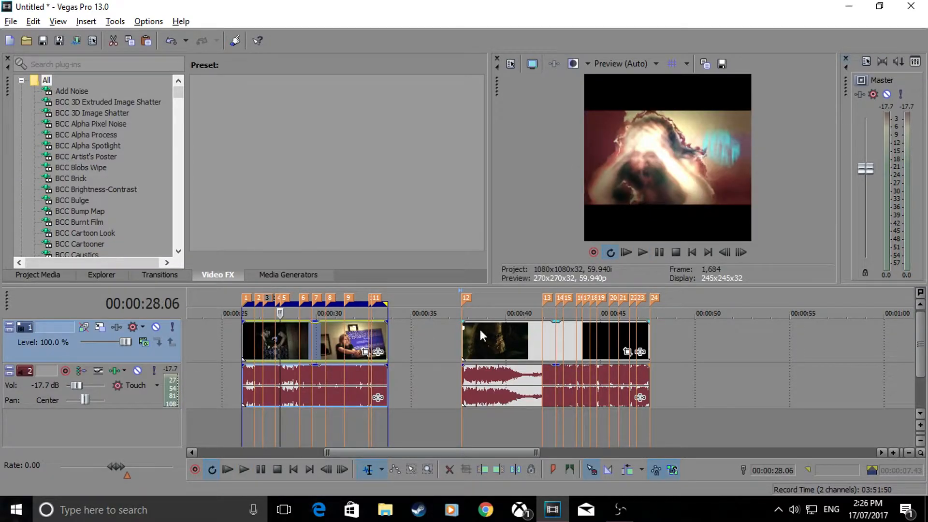
Check the Disable Resample switch of the first clip, and select the second clip
{"action": "right_click", "coordinate": [266, 343]}
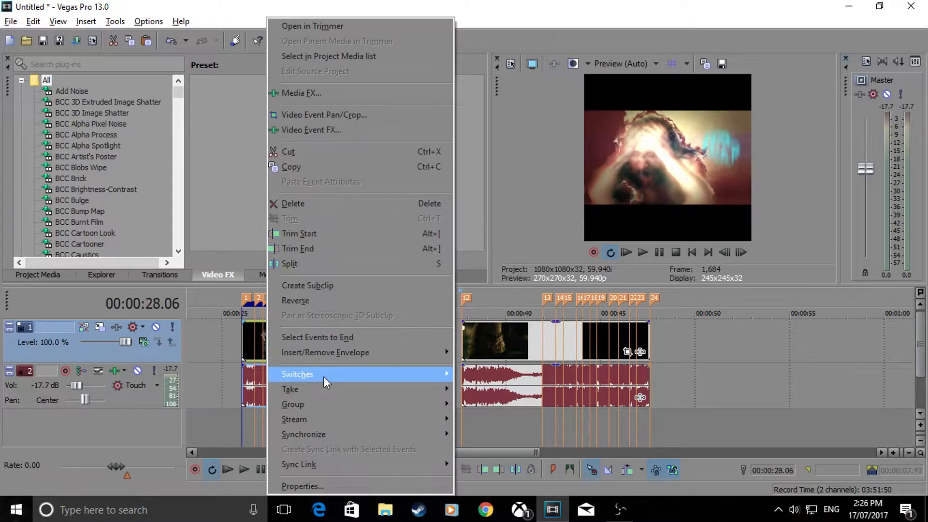
{"action": "mouse_move", "coordinate": [323, 375]}
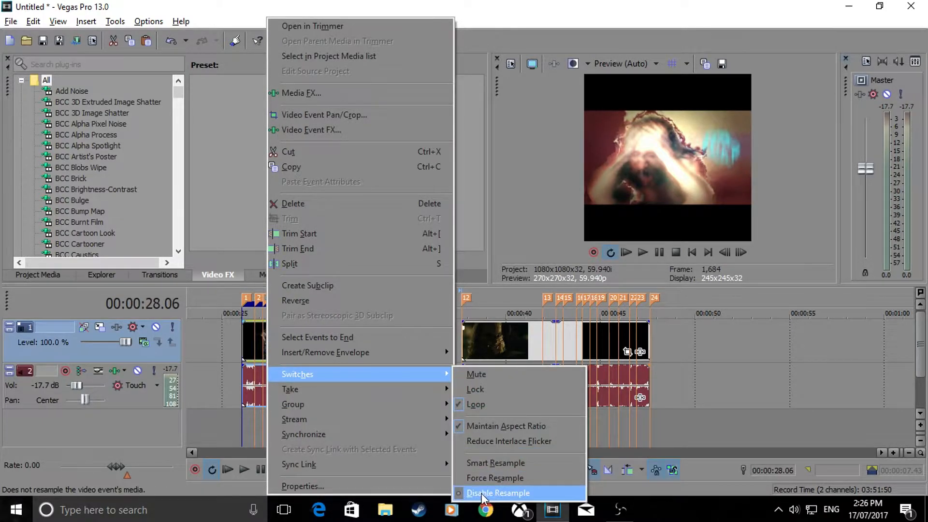
{"action": "left_click", "coordinate": [254, 348]}
{"action": "right_click", "coordinate": [524, 342]}
{"action": "left_click", "coordinate": [524, 343]}
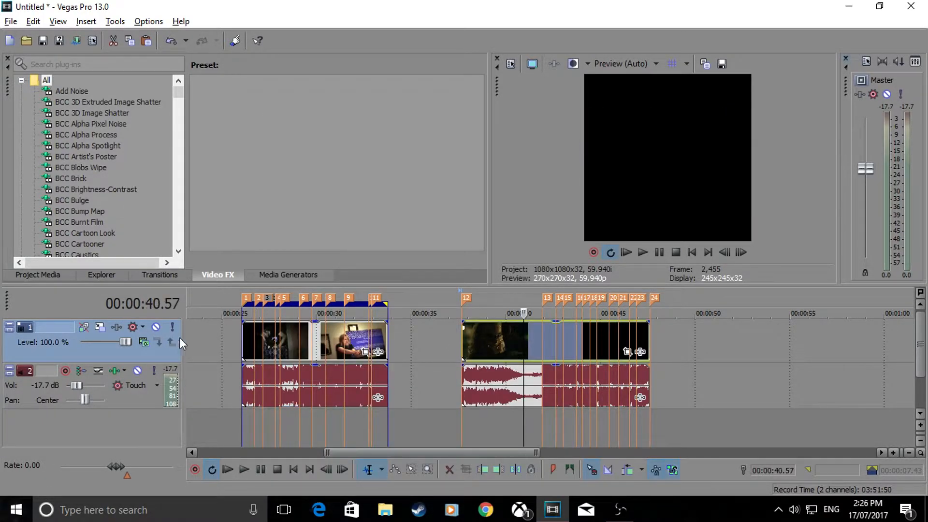
Play the first clip from its beginning up to the section just past marker 3
{"action": "left_click", "coordinate": [244, 336]}
{"action": "scroll", "coordinate": [387, 348], "scroll_direction": "up", "scroll_amount": 2}
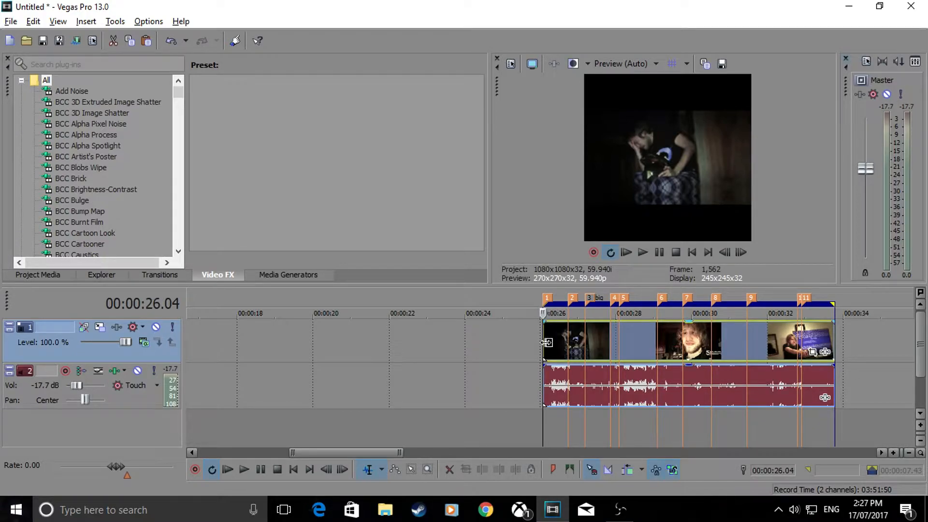
{"action": "key", "text": "space"}
{"action": "key", "text": "space"}
{"action": "key", "text": "space"}
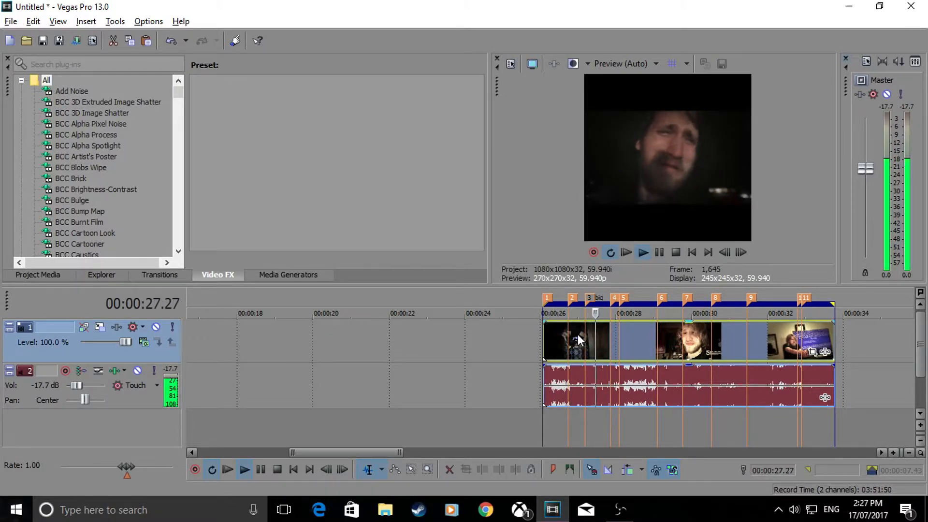
{"action": "key", "text": "space"}
Open Pan/Crop for the first clip with cursor sync on and aspect ratio unlocked, and restore its frame to 1920 x 1080
{"action": "left_click", "coordinate": [812, 352]}
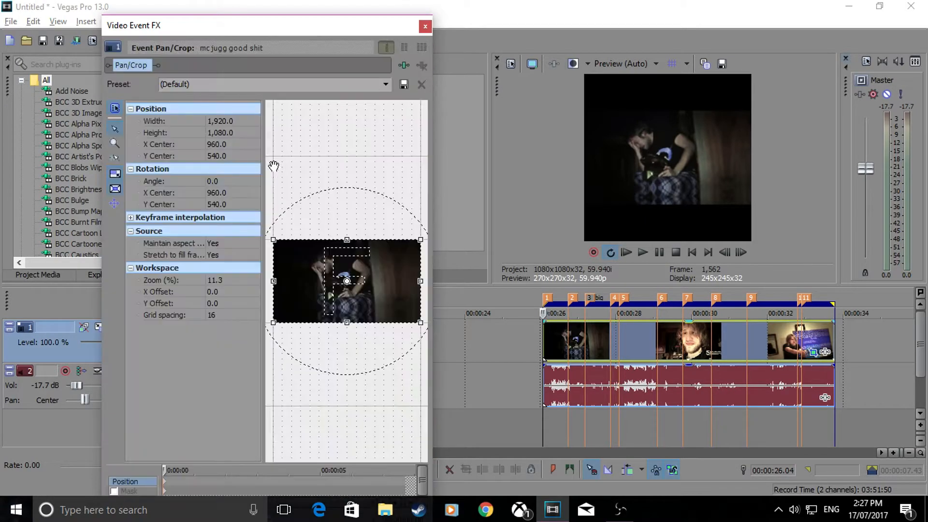
{"action": "left_click_drag", "start_coordinate": [318, 22], "coordinate": [289, 16]}
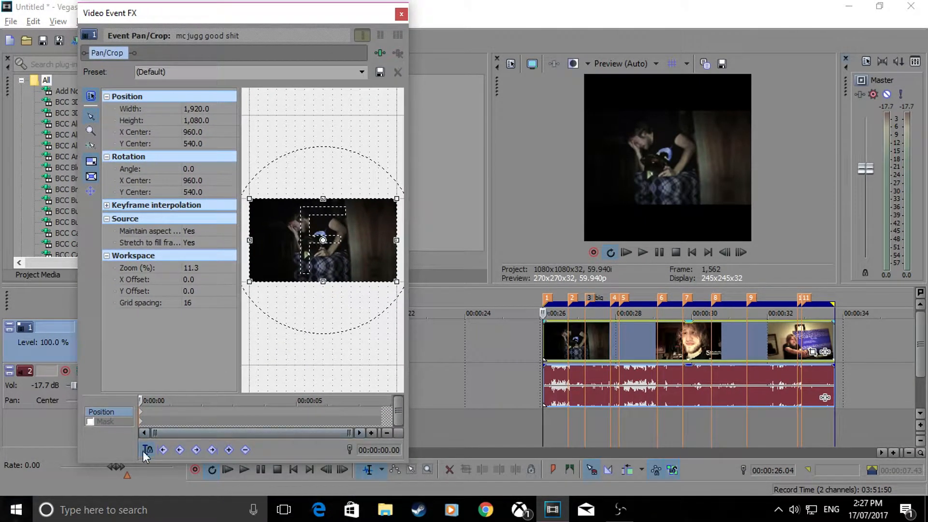
{"action": "left_click", "coordinate": [149, 450]}
{"action": "mouse_move", "coordinate": [250, 234]}
{"action": "left_mouse_down"}
{"action": "mouse_move", "coordinate": [299, 227]}
{"action": "mouse_move", "coordinate": [251, 224]}
{"action": "left_mouse_up"}
{"action": "right_click", "coordinate": [292, 224]}
{"action": "left_click", "coordinate": [385, 234]}
Preview the first clip from its start and add a Pan/Crop position keyframe at marker 3 (00:00:01.07)
{"action": "left_click", "coordinate": [545, 326]}
{"action": "key", "text": "space"}
{"action": "scroll", "coordinate": [605, 350], "scroll_direction": "up", "scroll_amount": 2}
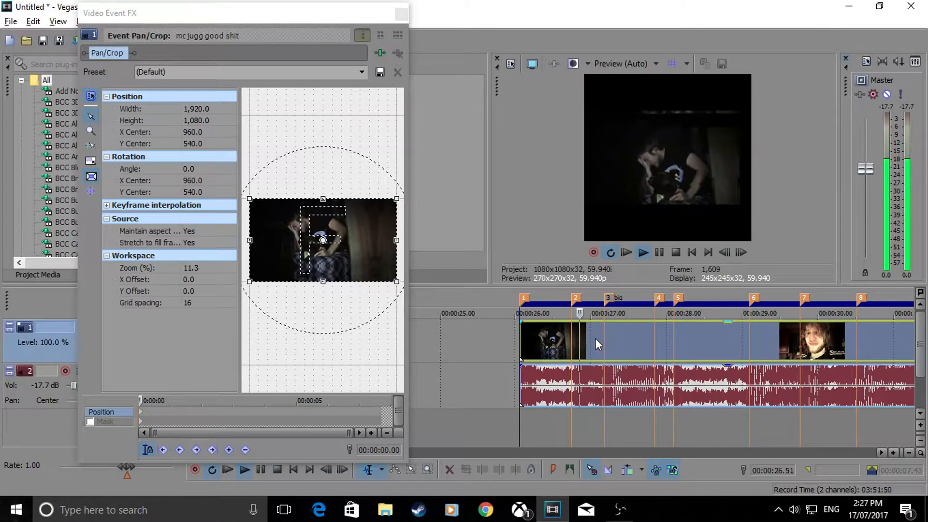
{"action": "left_click", "coordinate": [606, 324]}
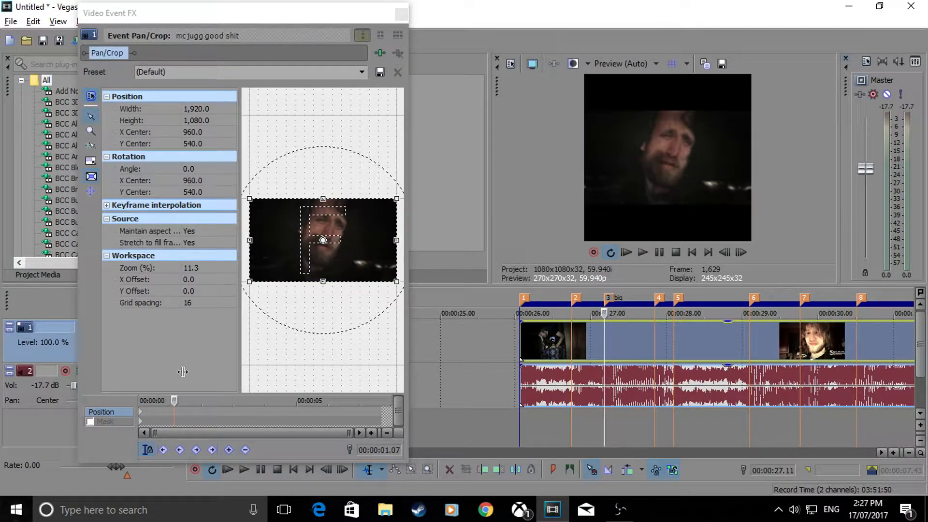
{"action": "left_click", "coordinate": [213, 451]}
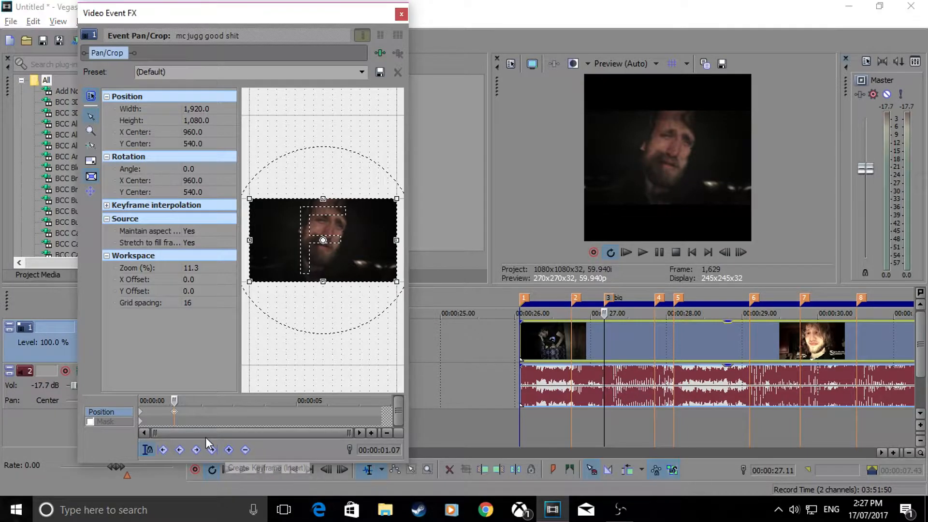
Add a position keyframe six frames after marker 3, at 00:00:01.13, and narrow the crop frame to a width of about 1,494
{"action": "scroll", "coordinate": [178, 420], "scroll_direction": "up", "scroll_amount": 3}
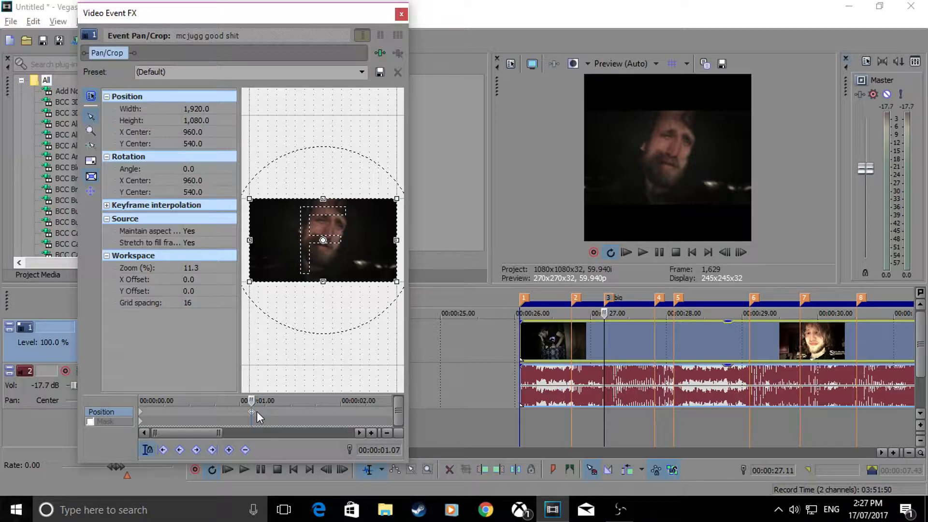
{"action": "key", "text": "Right"}
{"action": "key", "text": "Right"}
{"action": "key", "text": "Right"}
{"action": "key", "text": "Right"}
{"action": "key", "text": "Right"}
{"action": "key", "text": "Right"}
{"action": "scroll", "coordinate": [257, 410], "scroll_direction": "up", "scroll_amount": 2}
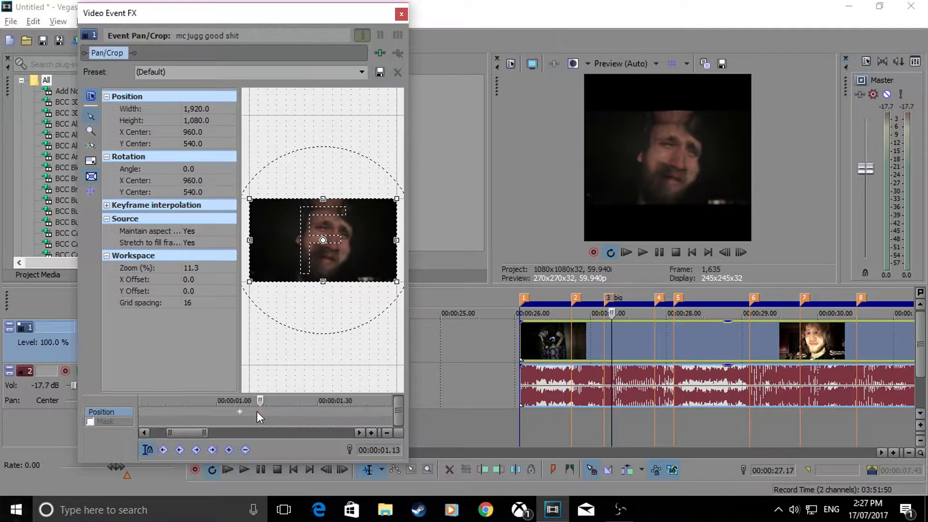
{"action": "left_click", "coordinate": [229, 450]}
{"action": "left_click_drag", "start_coordinate": [249, 241], "coordinate": [265, 241]}
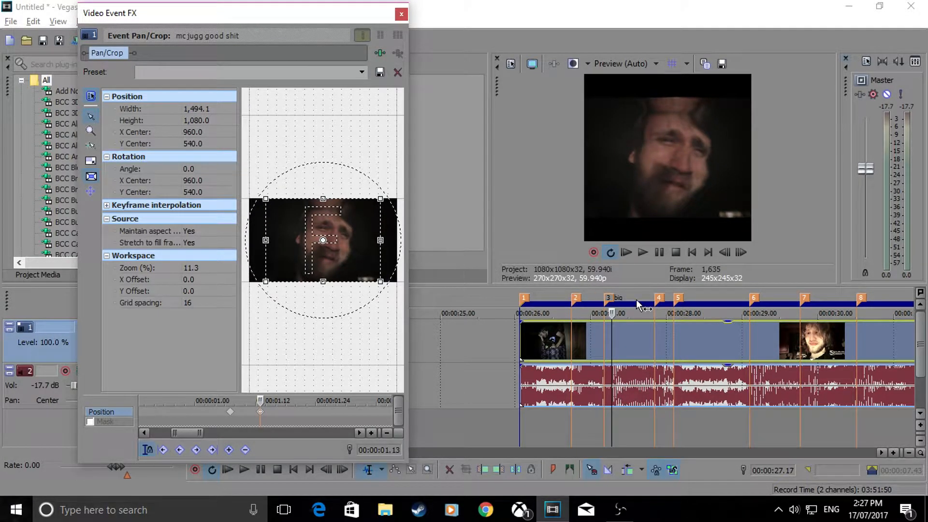
Play back the crop change around marker 3 and compare the frames before and after it
{"action": "left_click", "coordinate": [599, 328]}
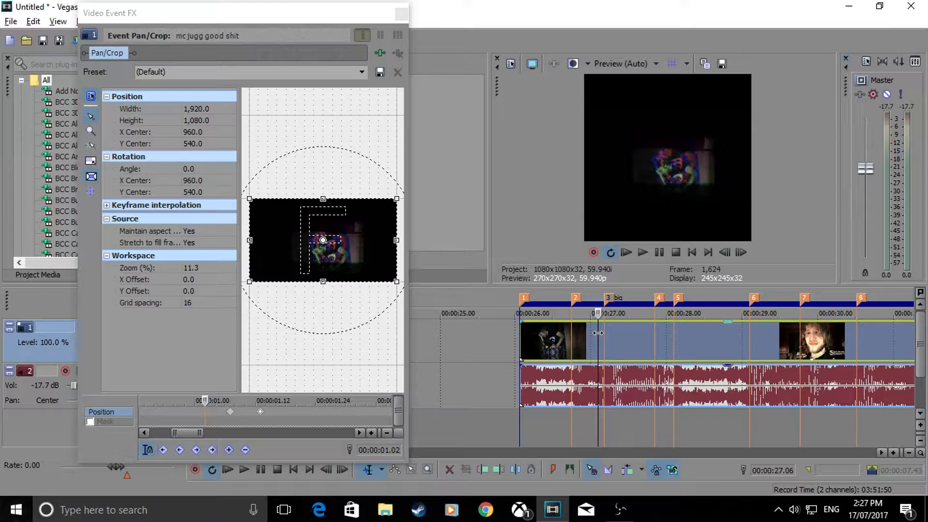
{"action": "key", "text": "space"}
{"action": "key", "text": "space"}
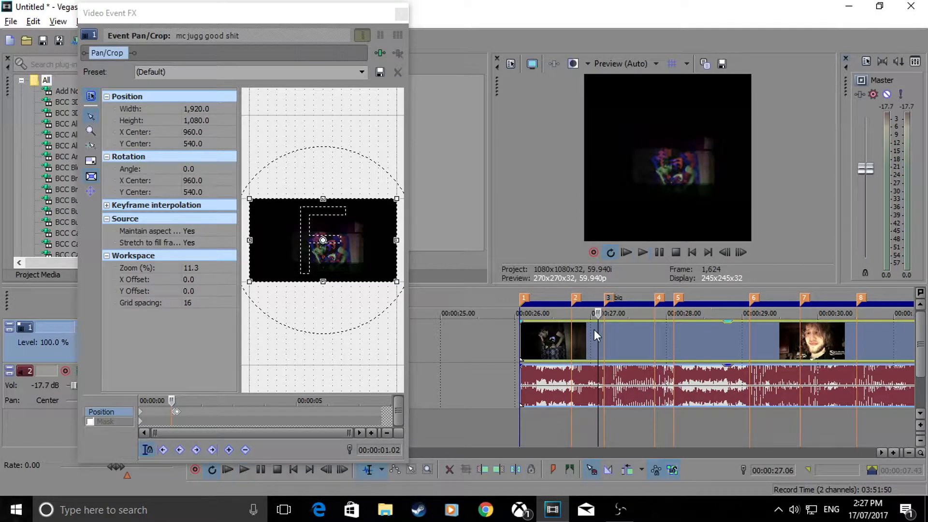
{"action": "left_click", "coordinate": [605, 332]}
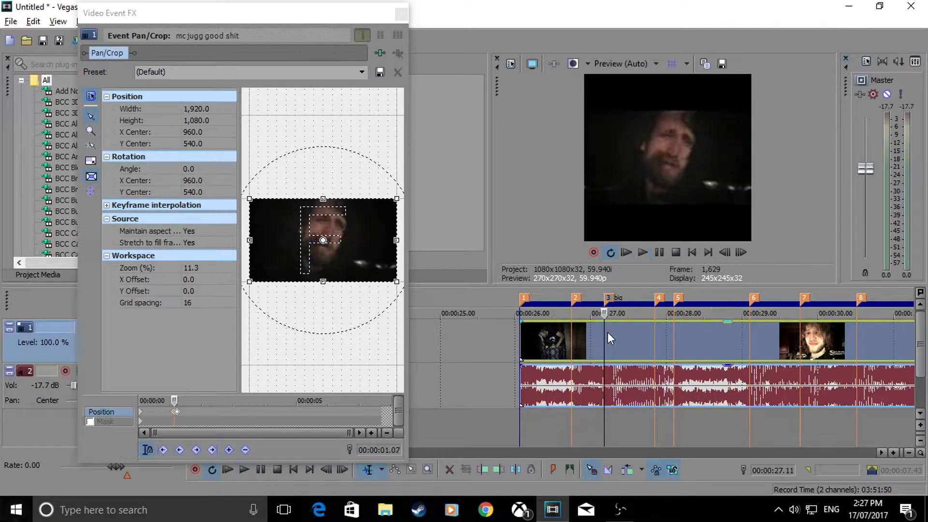
{"action": "left_click", "coordinate": [178, 419]}
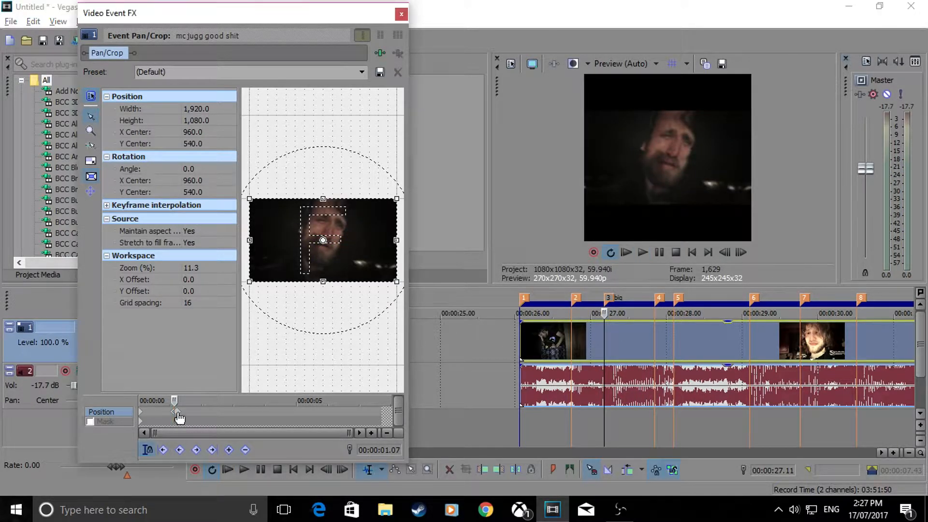
{"action": "left_click", "coordinate": [622, 335]}
Add a position keyframe at marker 4 (00:00:01.47), narrow its crop width to about 1,301, and preview the gradual change
{"action": "left_click", "coordinate": [657, 336]}
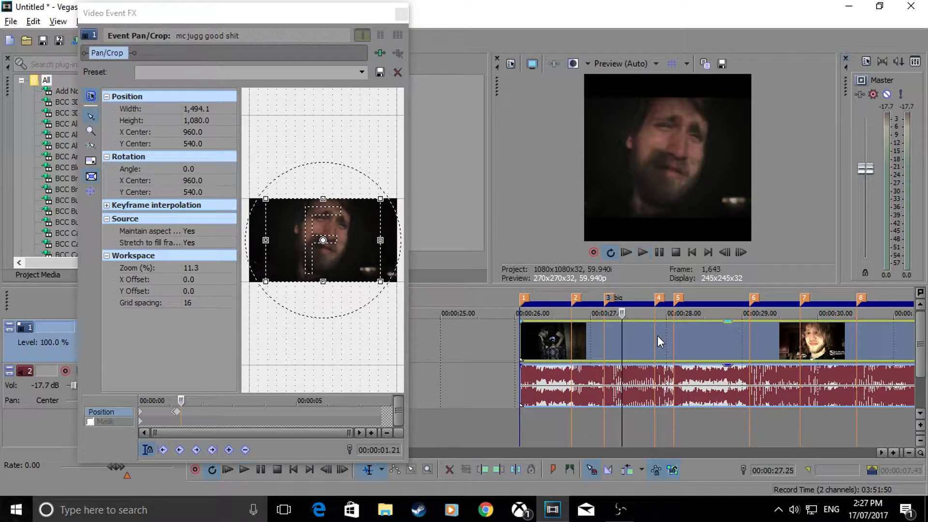
{"action": "key", "text": "space"}
{"action": "key", "text": "space"}
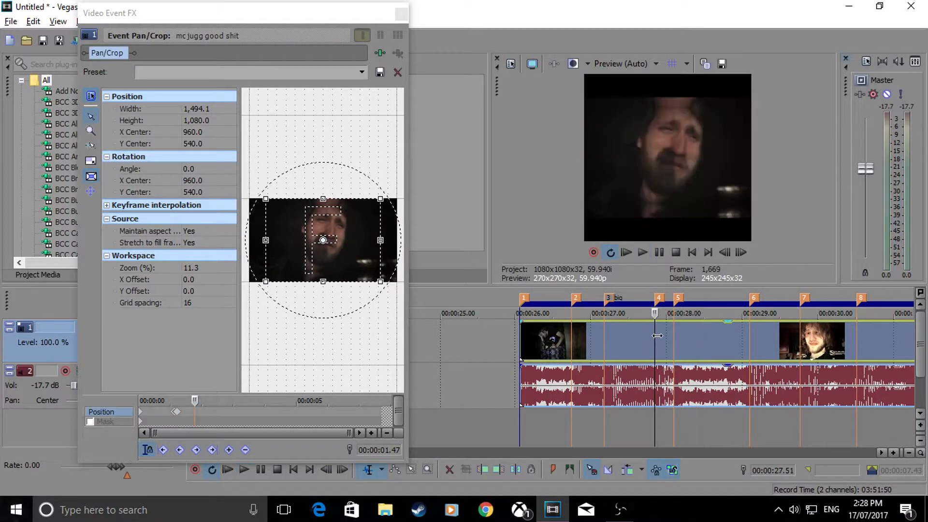
{"action": "left_click", "coordinate": [239, 420]}
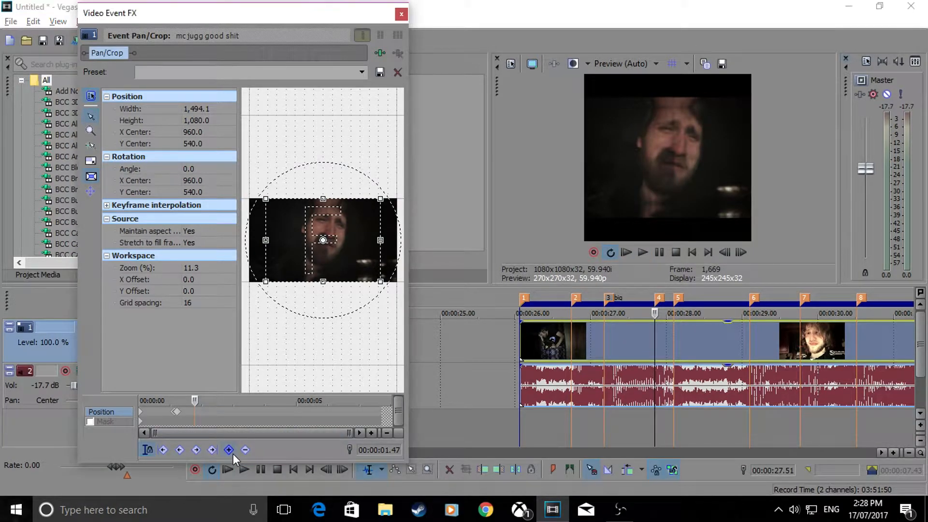
{"action": "scroll", "coordinate": [252, 356], "scroll_direction": "up", "scroll_amount": 2}
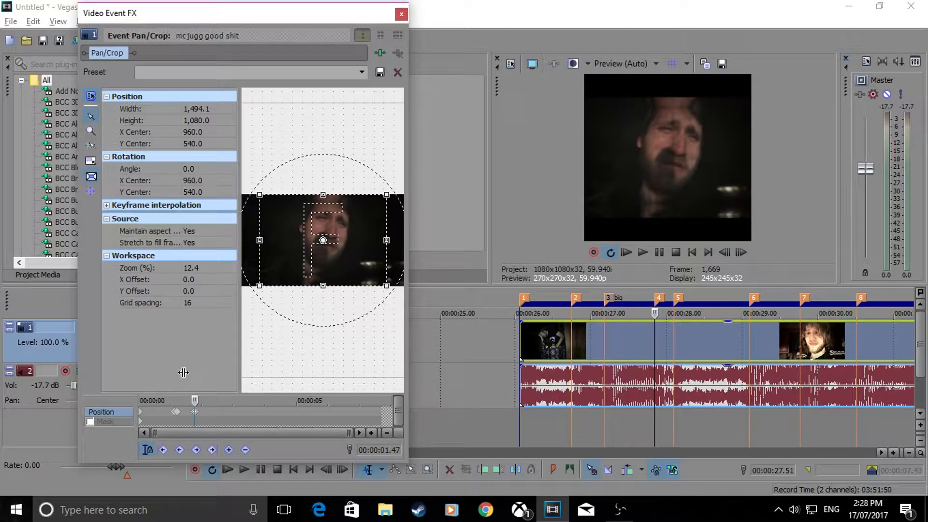
{"action": "left_click", "coordinate": [177, 420]}
{"action": "left_click_drag", "start_coordinate": [173, 399], "coordinate": [189, 399]}
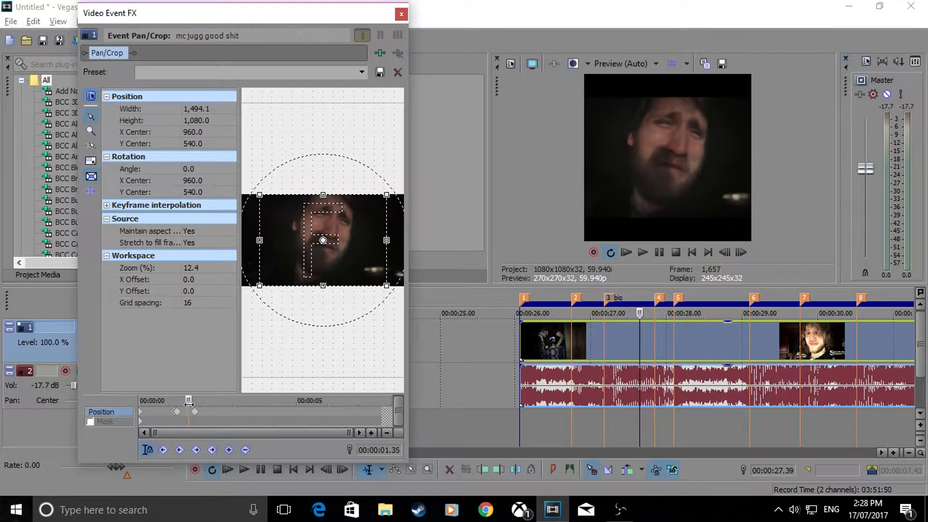
{"action": "left_click", "coordinate": [194, 411]}
{"action": "left_click_drag", "start_coordinate": [261, 230], "coordinate": [268, 237]}
{"action": "left_click", "coordinate": [591, 338]}
{"action": "key", "text": "space"}
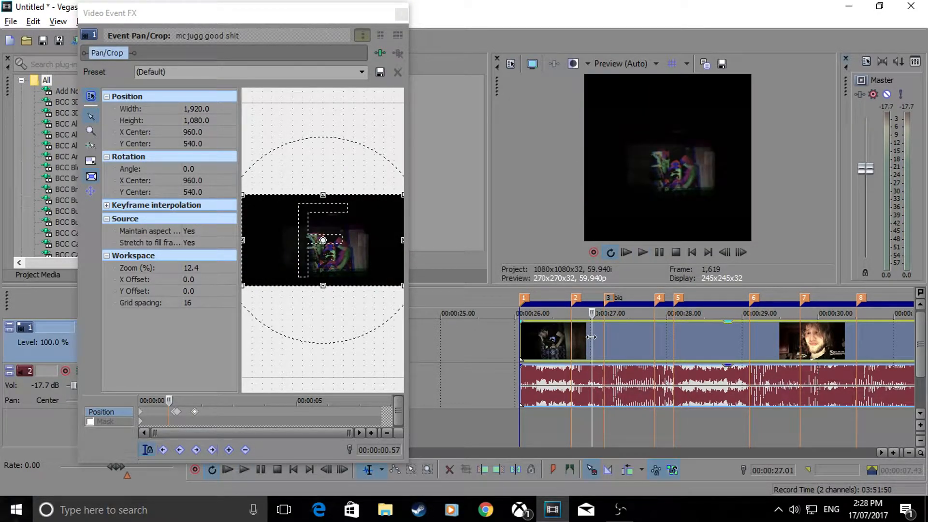
Add a position keyframe six frames after marker 4, at 00:00:01.53, with the crop widened to about 1,487
{"action": "left_click", "coordinate": [655, 335]}
{"action": "left_click", "coordinate": [194, 417]}
{"action": "scroll", "coordinate": [195, 418], "scroll_direction": "up", "scroll_amount": 1}
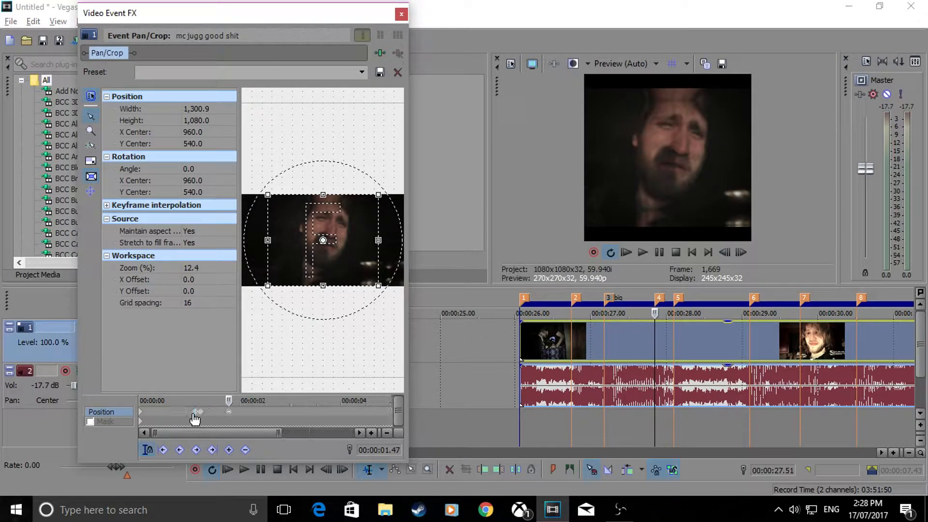
{"action": "key", "text": "Right"}
{"action": "key", "text": "Right"}
{"action": "scroll", "coordinate": [264, 401], "scroll_direction": "up", "scroll_amount": 1}
{"action": "key", "text": "Right"}
{"action": "key", "text": "Right"}
{"action": "key", "text": "Right"}
{"action": "key", "text": "Right"}
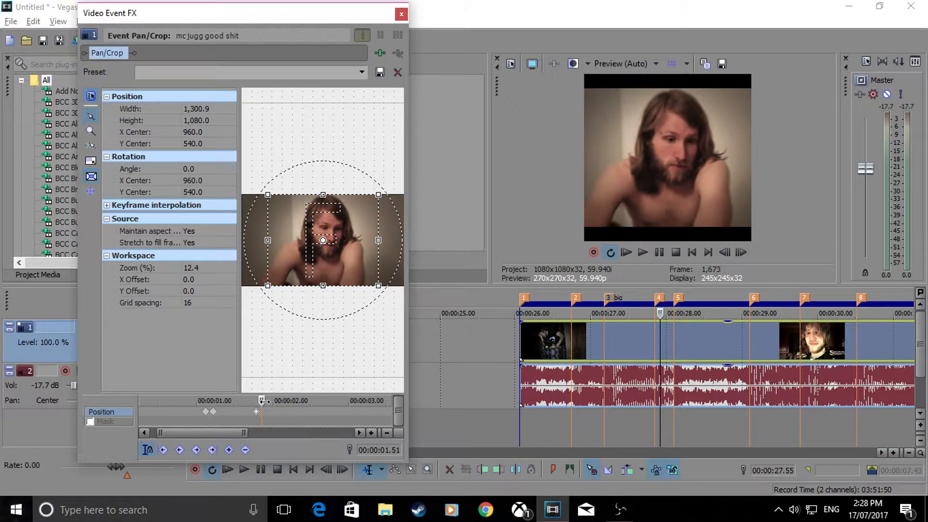
{"action": "scroll", "coordinate": [281, 258], "scroll_direction": "down", "scroll_amount": 1}
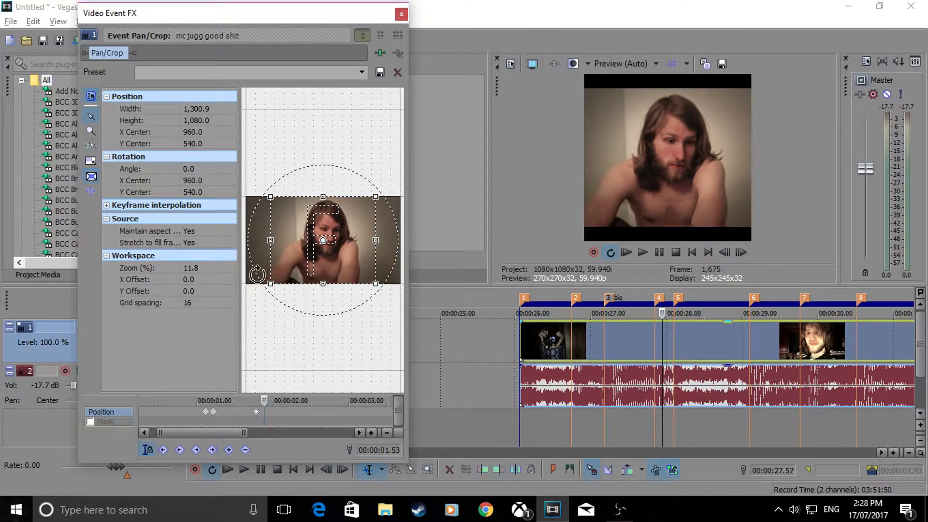
{"action": "left_click_drag", "start_coordinate": [270, 238], "coordinate": [263, 237]}
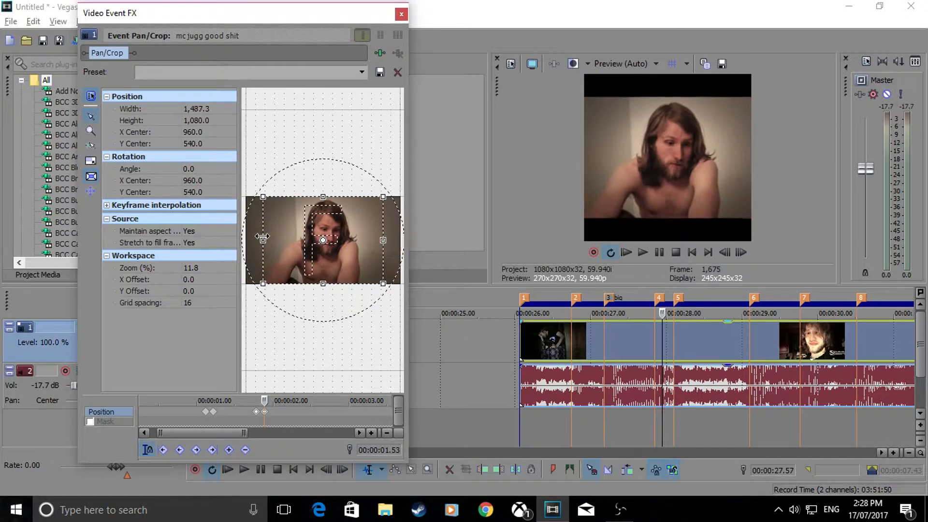
Add a keyframe at marker 5 holding the current crop, and another six frames after it with the width at about 1,741
{"action": "left_click", "coordinate": [673, 332]}
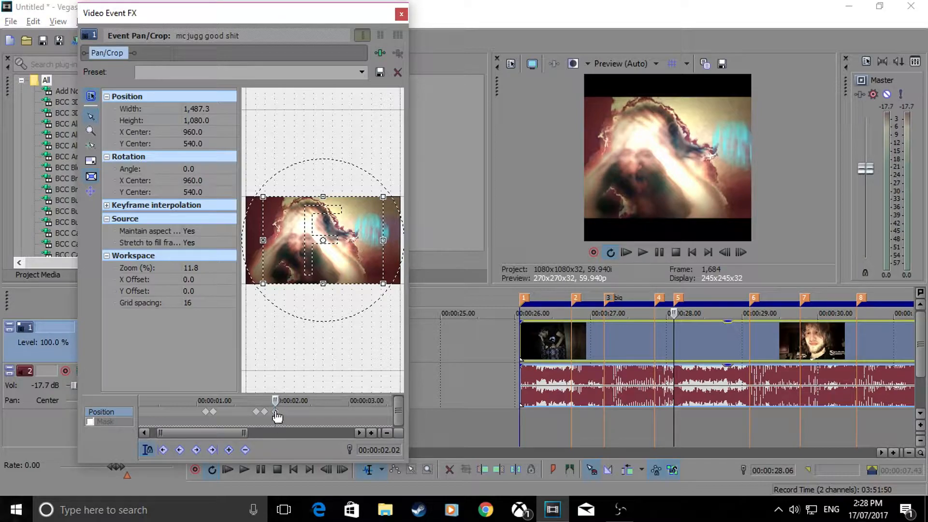
{"action": "key", "text": "Right"}
{"action": "key", "text": "Right"}
{"action": "key", "text": "Right"}
{"action": "key", "text": "Right"}
{"action": "key", "text": "Right"}
{"action": "key", "text": "Right"}
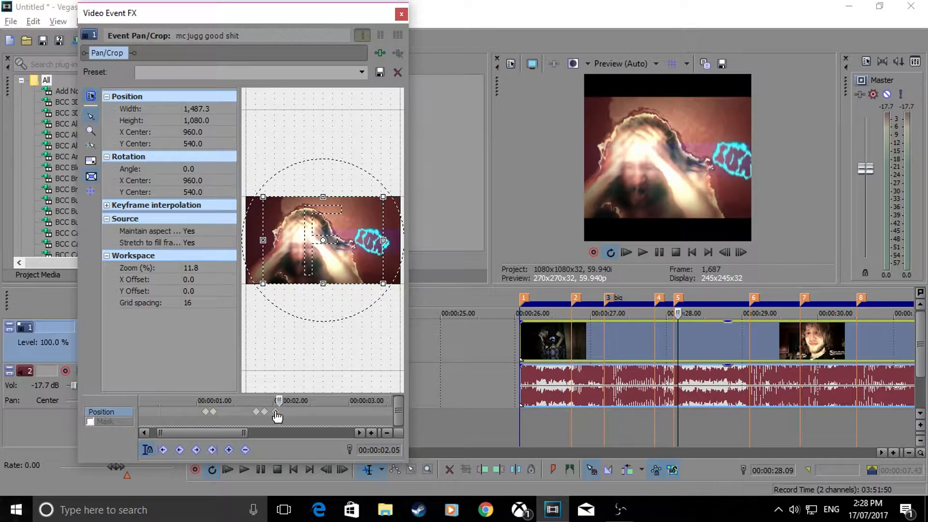
{"action": "left_click_drag", "start_coordinate": [262, 238], "coordinate": [251, 235]}
Scrub through the position keyframes from marker 4 to just past marker 5 to check the crop changes
{"action": "left_click", "coordinate": [256, 412]}
{"action": "left_click_drag", "start_coordinate": [256, 401], "coordinate": [284, 403]}
{"action": "left_click", "coordinate": [256, 413]}
{"action": "left_click", "coordinate": [283, 413]}
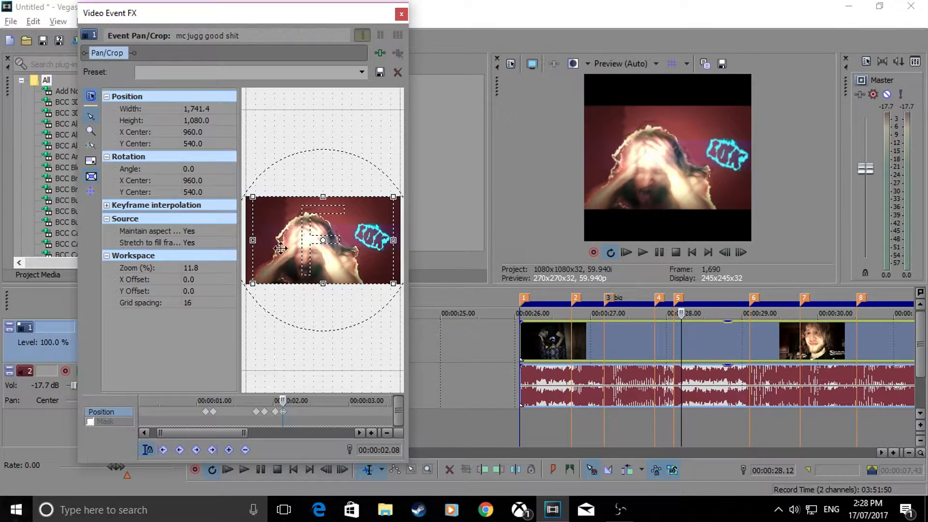
{"action": "scroll", "coordinate": [256, 233], "scroll_direction": "down", "scroll_amount": 1}
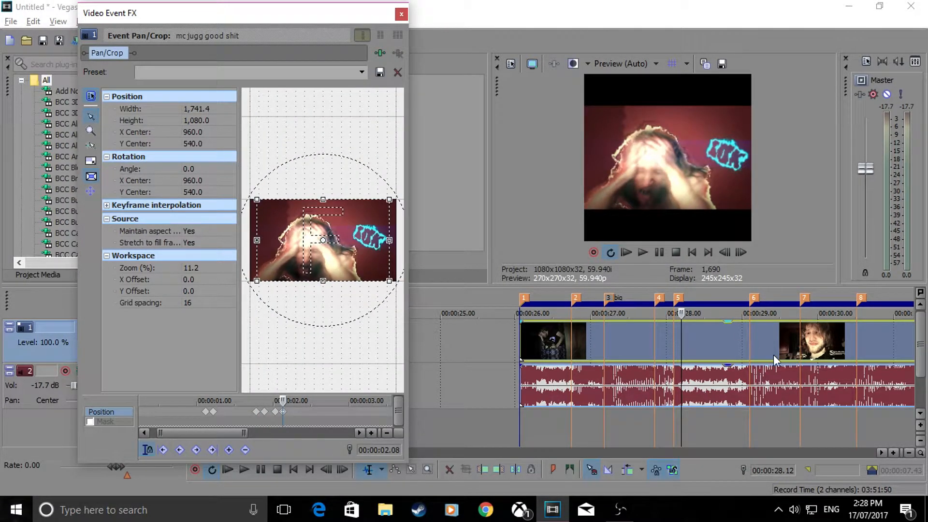
Add a position keyframe at marker 6 with the crop frame restored to 1920 x 1080, and preview from before marker 4
{"action": "left_click", "coordinate": [749, 341]}
{"action": "right_click", "coordinate": [323, 257]}
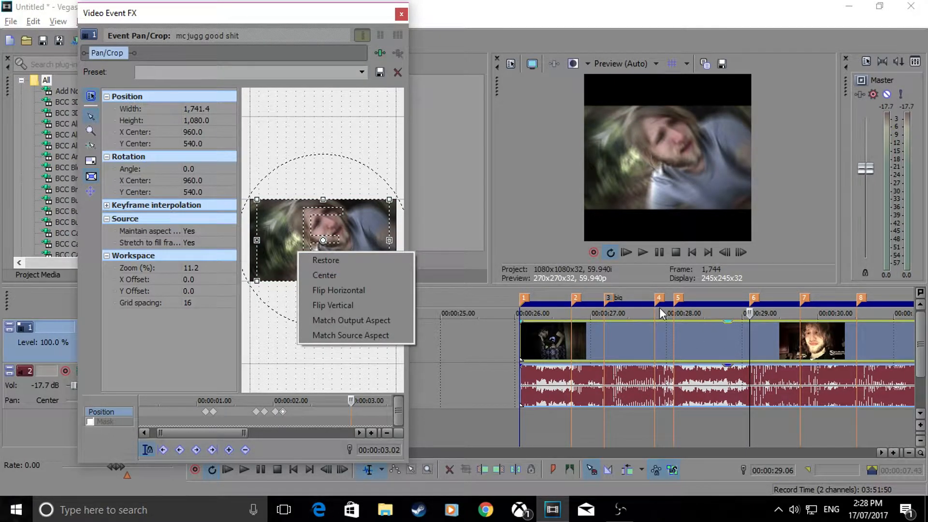
{"action": "left_click", "coordinate": [379, 260]}
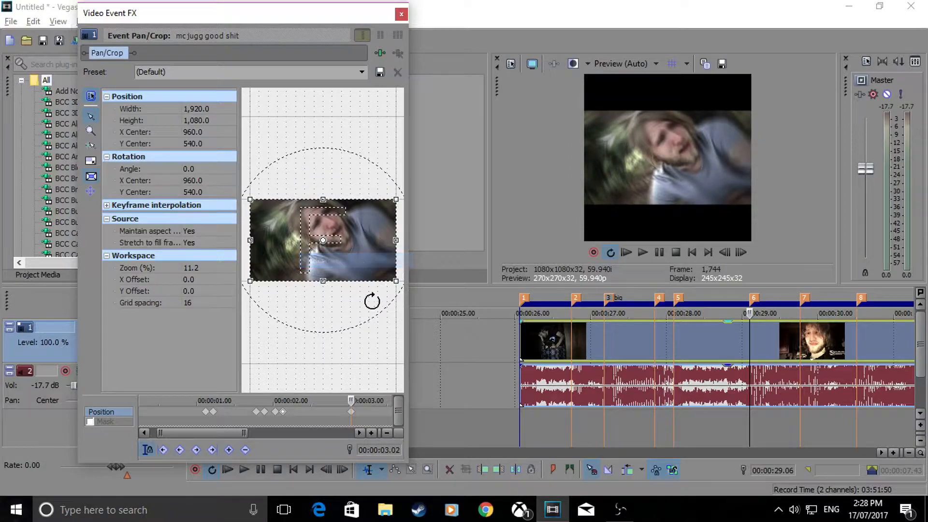
{"action": "left_click", "coordinate": [644, 336]}
{"action": "key", "text": "space"}
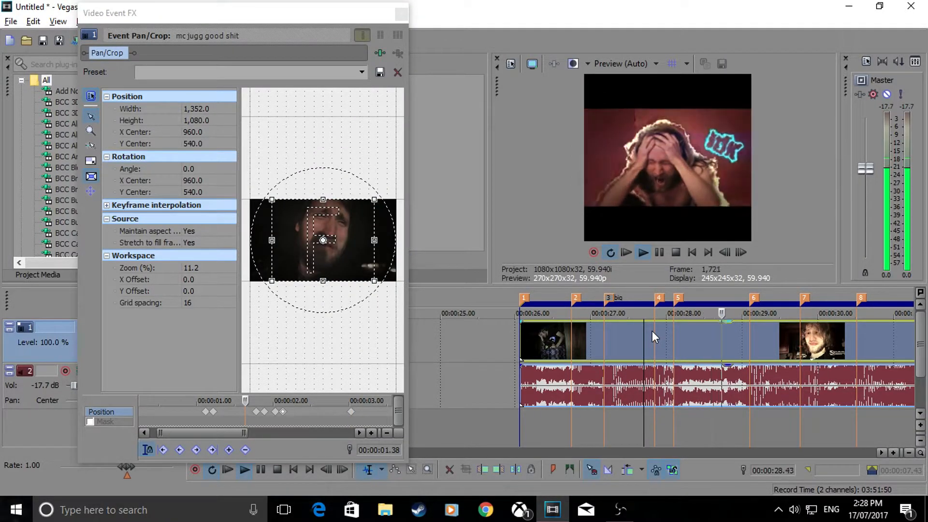
{"action": "key", "text": "space"}
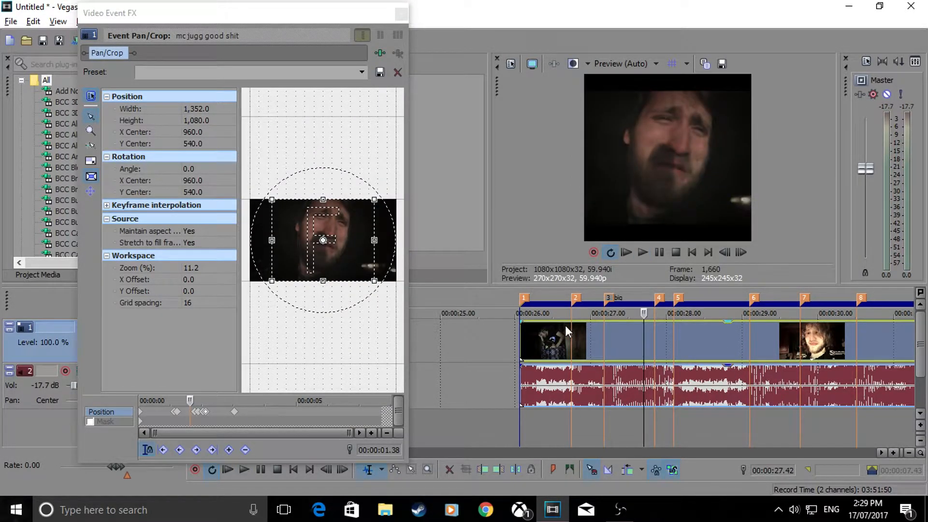
Add a position keyframe six frames after marker 6, at 00:00:03.08, with the crop width narrowed to about 1,472
{"action": "left_click", "coordinate": [235, 411]}
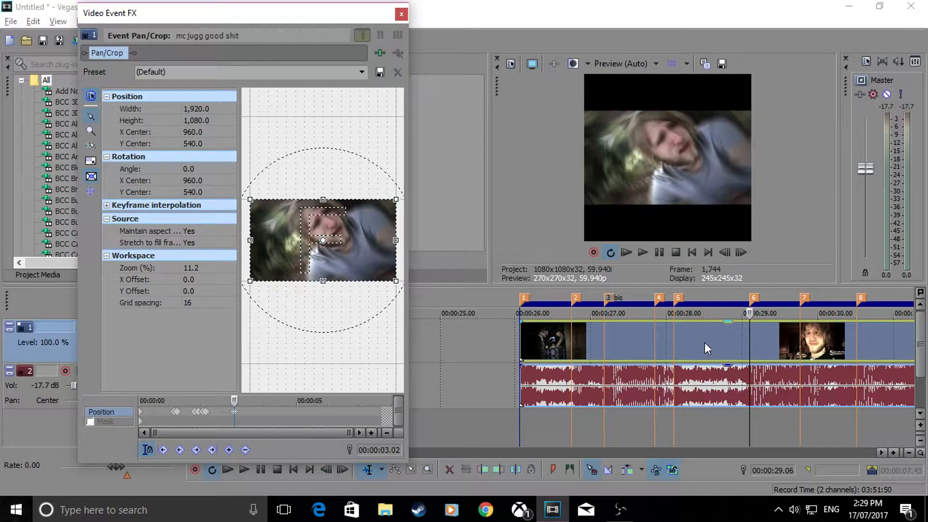
{"action": "left_click", "coordinate": [752, 343]}
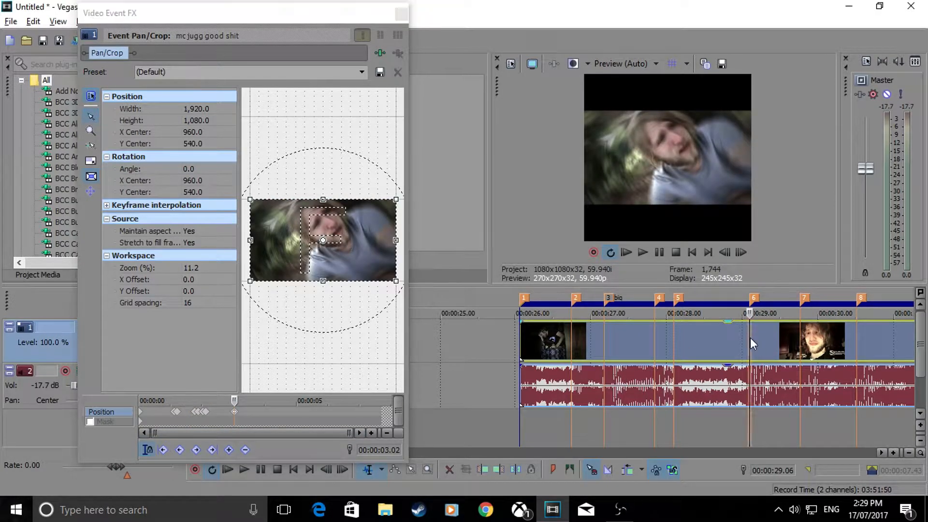
{"action": "left_click", "coordinate": [234, 414]}
{"action": "key", "text": "Right"}
{"action": "key", "text": "Right"}
{"action": "key", "text": "Right"}
{"action": "key", "text": "Right"}
{"action": "key", "text": "Right"}
{"action": "key", "text": "Right"}
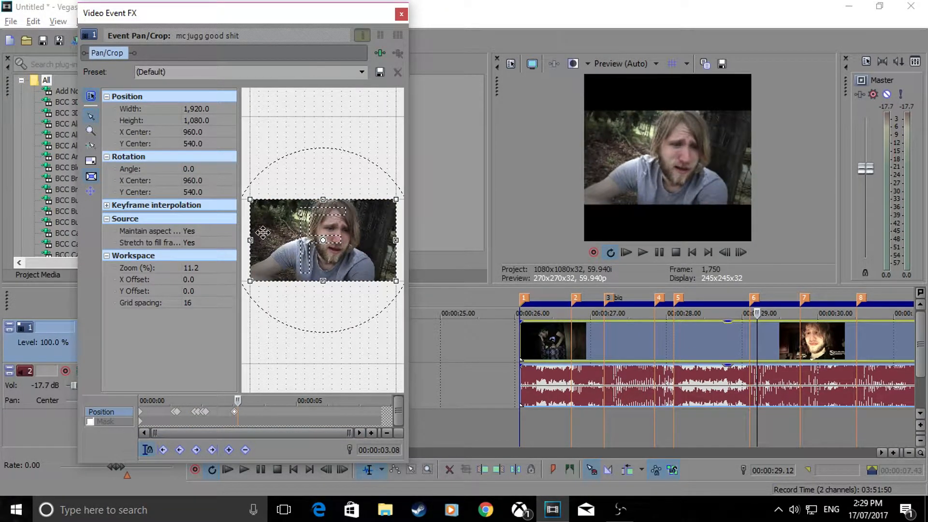
{"action": "left_click_drag", "start_coordinate": [255, 231], "coordinate": [271, 234]}
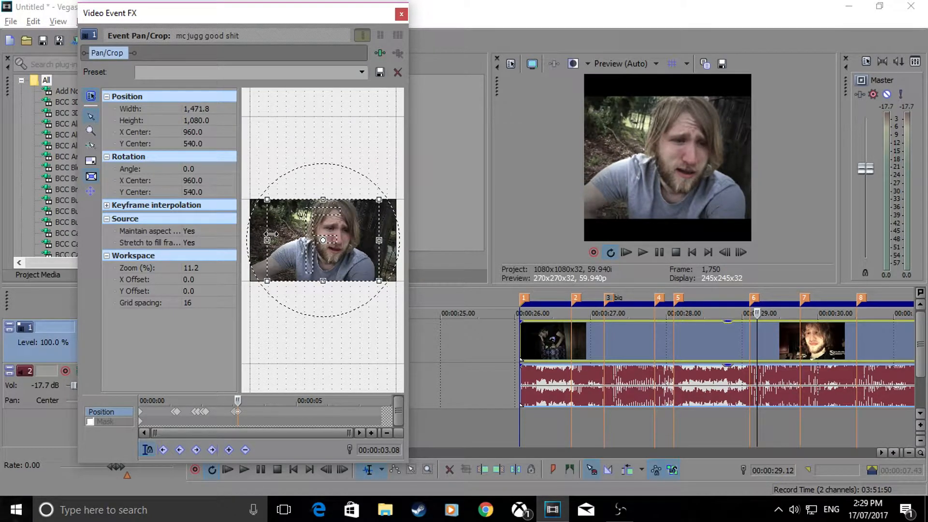
Add a keyframe at marker 7 with the crop width at about 1,346, and another six frames after it at about 1,615
{"action": "left_click", "coordinate": [799, 334]}
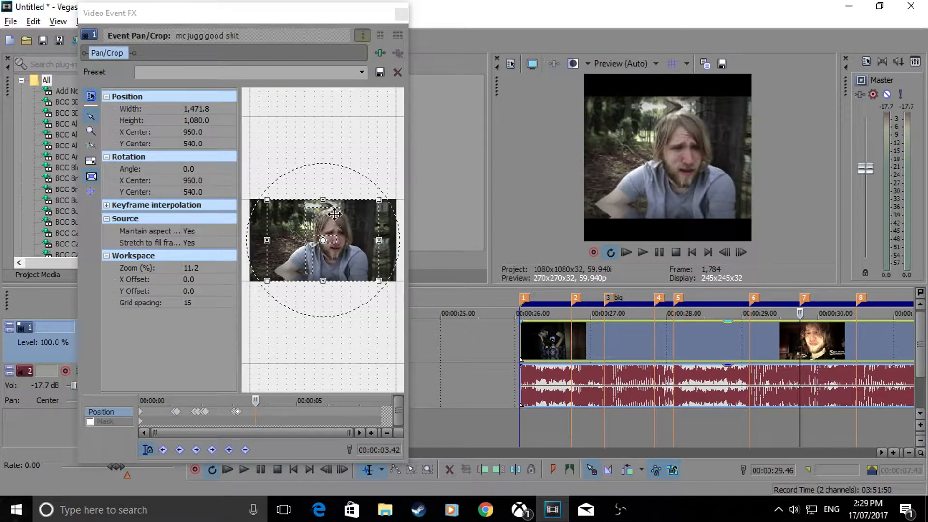
{"action": "left_click_drag", "start_coordinate": [269, 227], "coordinate": [276, 226]}
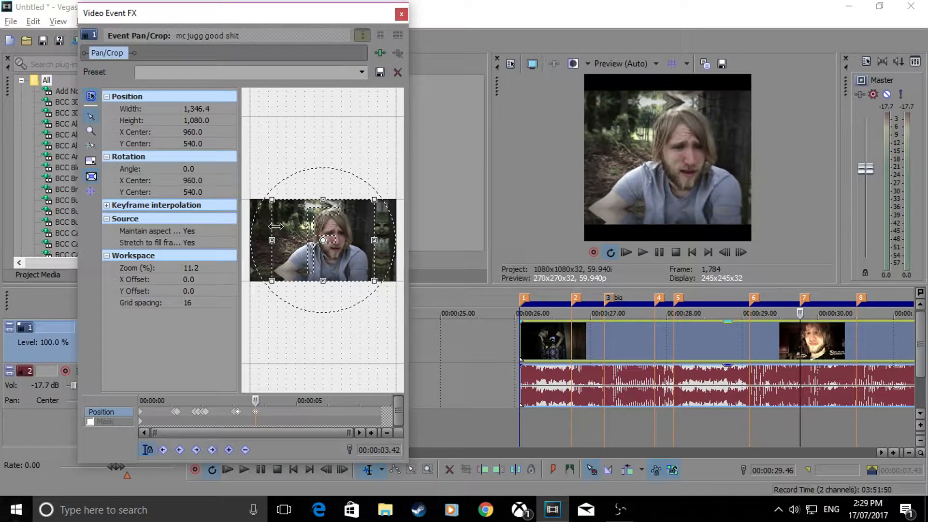
{"action": "key", "text": "Right"}
{"action": "key", "text": "Right"}
{"action": "key", "text": "Right"}
{"action": "key", "text": "Right"}
{"action": "key", "text": "Right"}
{"action": "key", "text": "Right"}
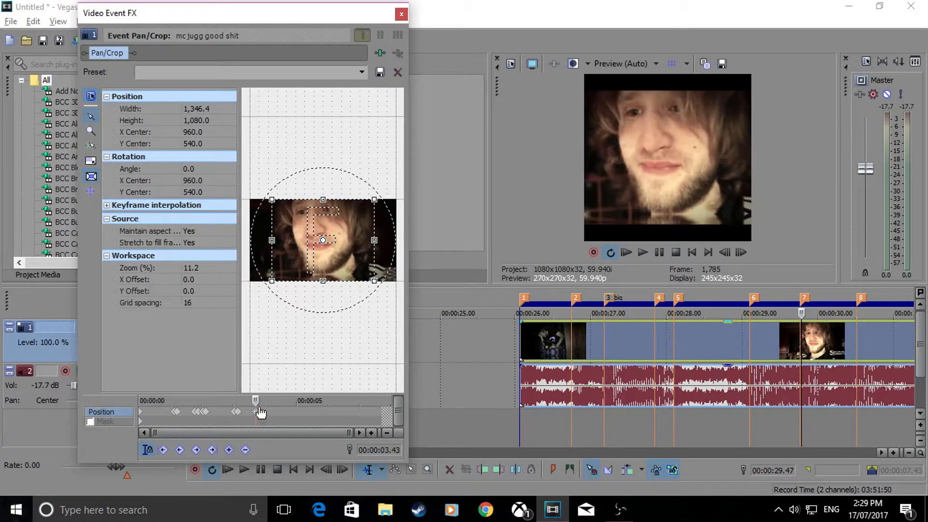
{"action": "left_click_drag", "start_coordinate": [277, 238], "coordinate": [275, 239]}
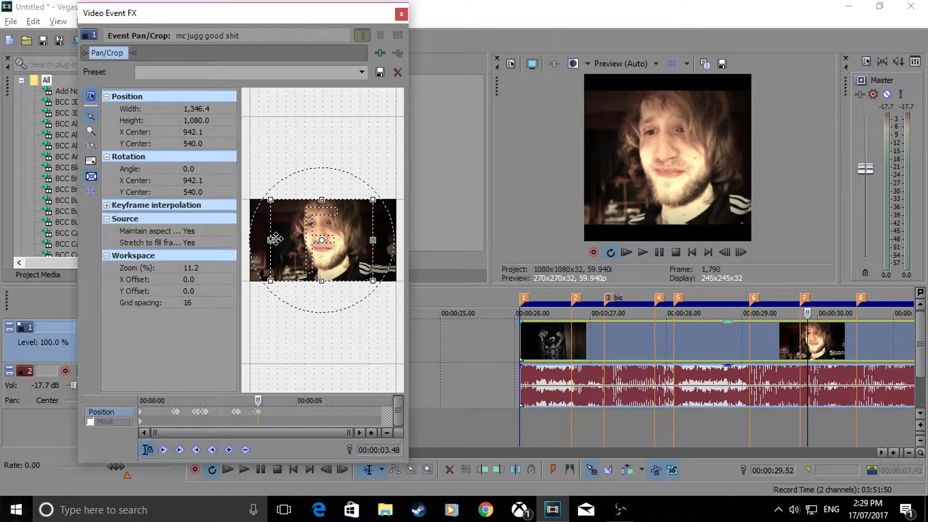
{"action": "key", "text": "ctrl+z"}
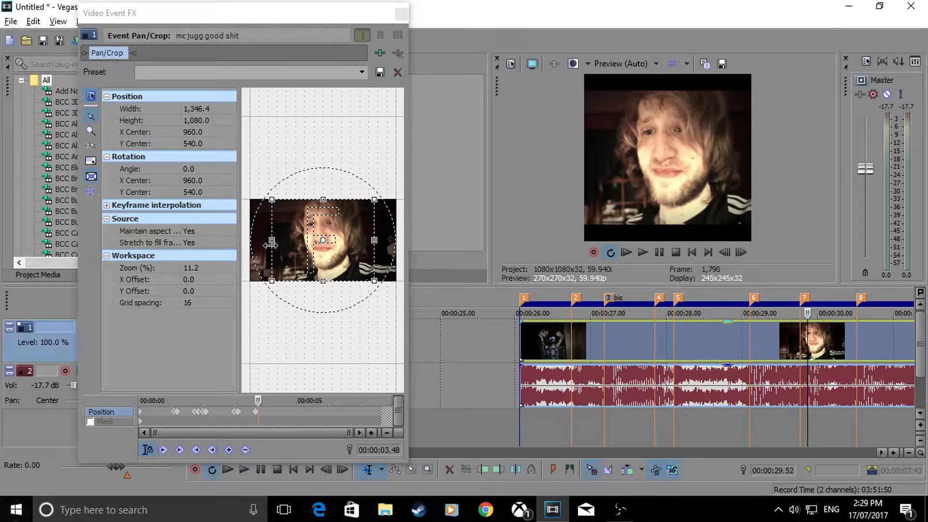
{"action": "left_click_drag", "start_coordinate": [270, 244], "coordinate": [260, 244]}
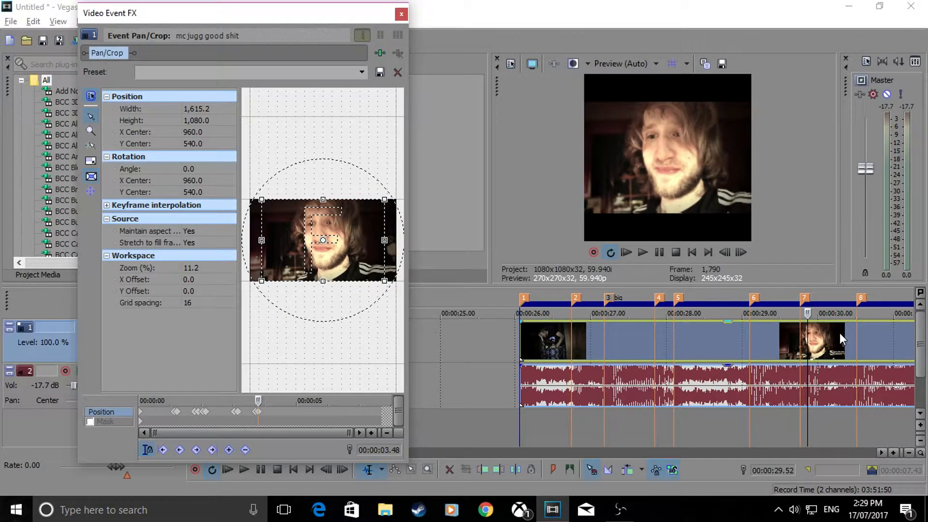
Add a position keyframe at marker 8 with the crop frame restored to 1920 x 1080
{"action": "left_click", "coordinate": [855, 333]}
{"action": "right_click", "coordinate": [319, 231]}
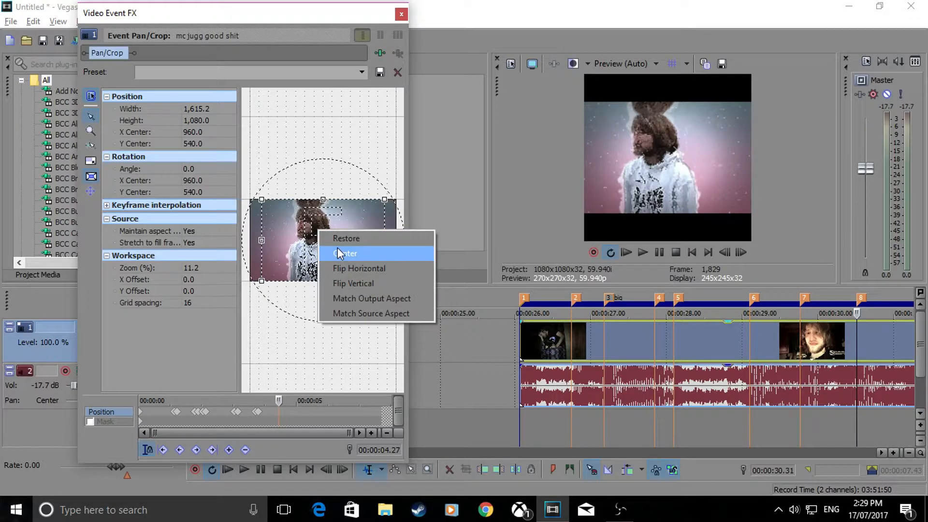
{"action": "left_click", "coordinate": [340, 239]}
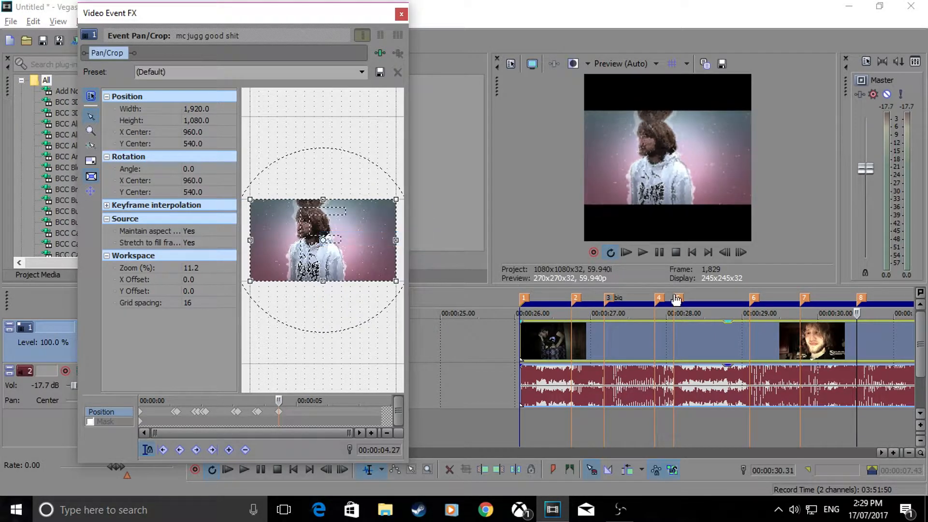
Play the clip from between markers 1 and 2 and around marker 7, and examine the crop movement up to marker 8's keyframe
{"action": "left_click", "coordinate": [550, 344]}
{"action": "key", "text": "space"}
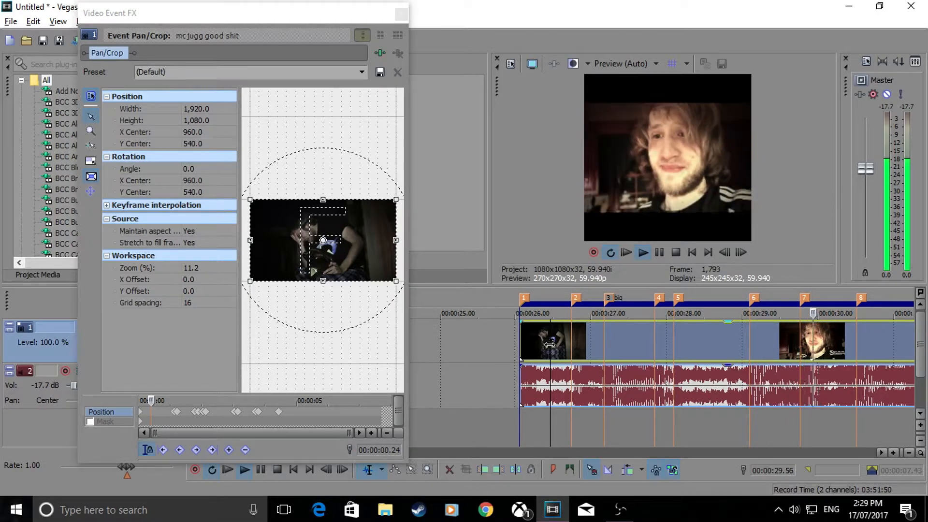
{"action": "left_click", "coordinate": [784, 344]}
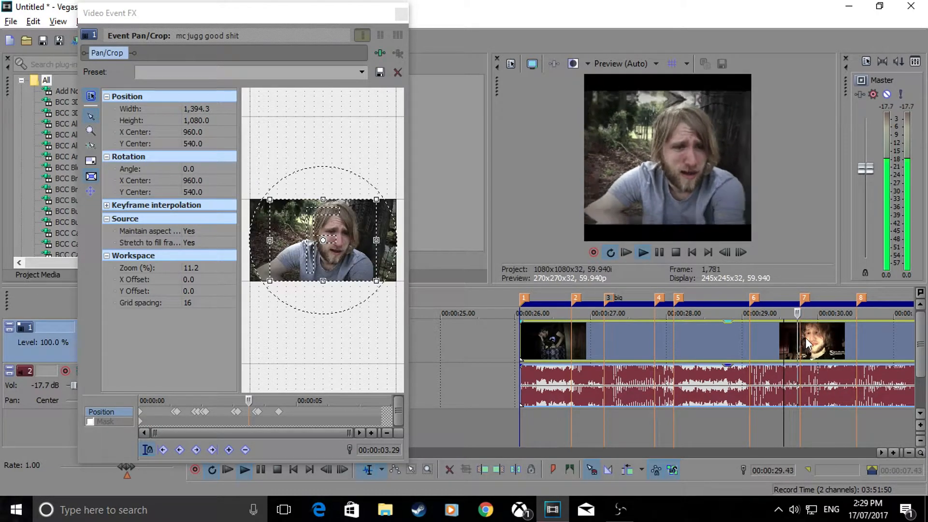
{"action": "key", "text": "space"}
{"action": "left_click", "coordinate": [840, 334]}
{"action": "left_click", "coordinate": [846, 333]}
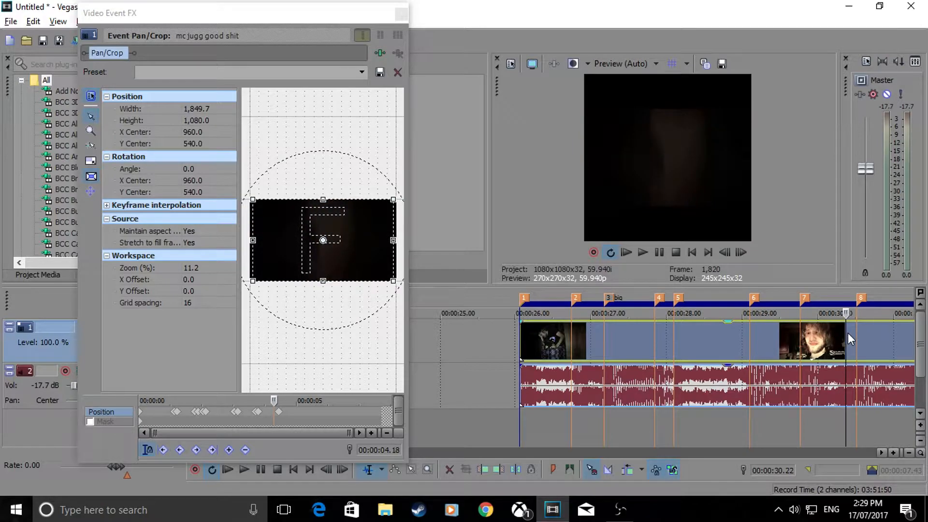
{"action": "left_click_drag", "start_coordinate": [276, 401], "coordinate": [285, 401]}
{"action": "left_click", "coordinate": [279, 411]}
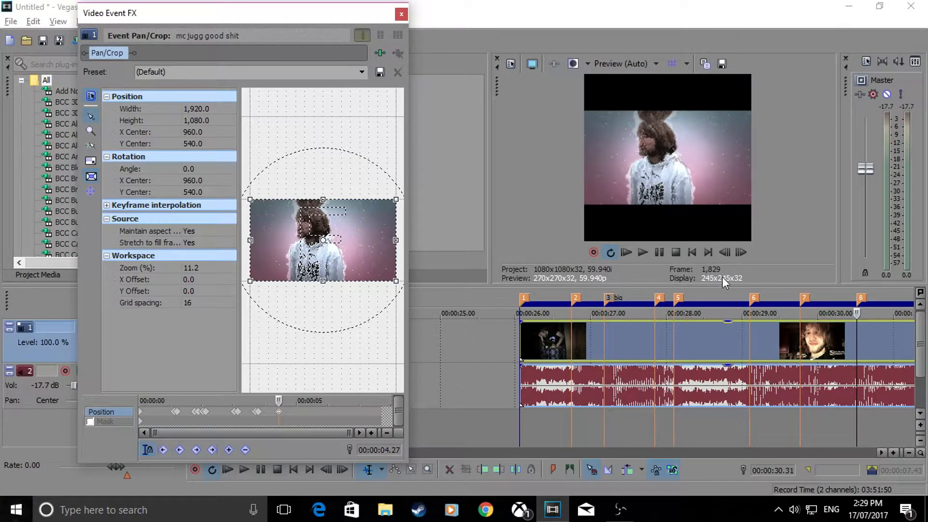
{"action": "left_click", "coordinate": [568, 339]}
{"action": "key", "text": "space"}
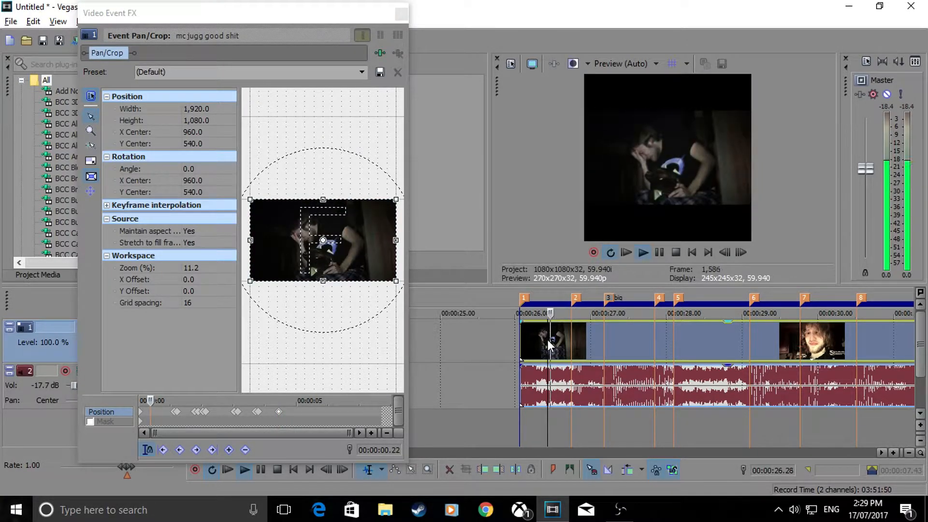
{"action": "key", "text": "space"}
Add a position keyframe between markers 2 and 3, at 00:00:00.58, with the crop frame restored to full size
{"action": "left_click", "coordinate": [572, 340]}
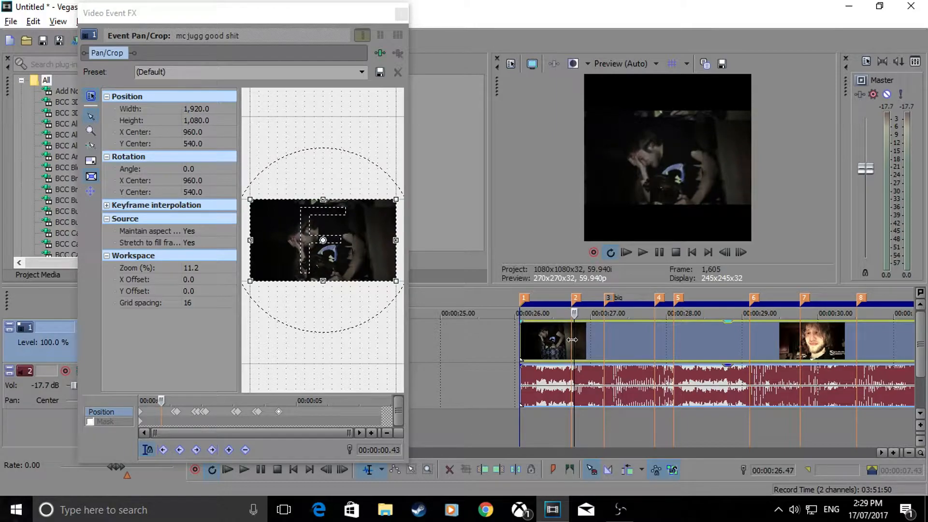
{"action": "key", "text": "Right"}
{"action": "key", "text": "Right"}
{"action": "key", "text": "Right"}
{"action": "key", "text": "Right"}
{"action": "key", "text": "Right"}
{"action": "key", "text": "Right"}
{"action": "key", "text": "Right"}
{"action": "key", "text": "Right"}
{"action": "key", "text": "Right"}
{"action": "key", "text": "Right"}
{"action": "key", "text": "Right"}
{"action": "key", "text": "Right"}
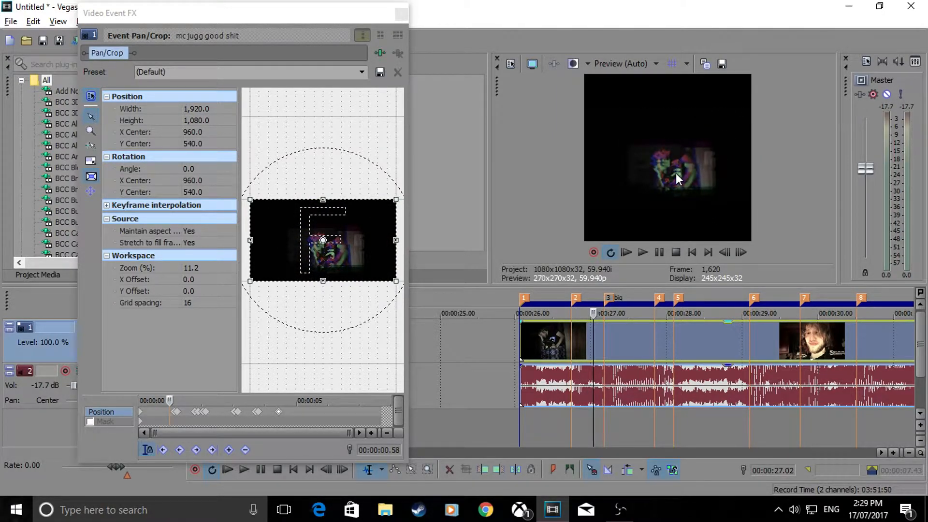
{"action": "scroll", "coordinate": [178, 428], "scroll_direction": "up", "scroll_amount": 3}
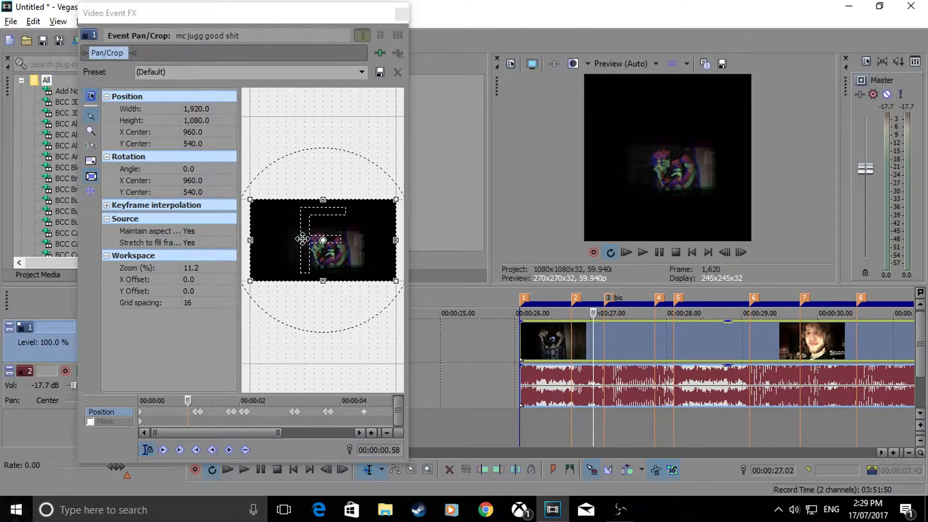
{"action": "left_click_drag", "start_coordinate": [250, 229], "coordinate": [260, 230]}
{"action": "right_click", "coordinate": [371, 235]}
{"action": "left_click", "coordinate": [389, 243]}
Preview the clip past marker 7, and add a position keyframe at marker 9, 00:00:05.24, holding the 1920 x 1080 crop
{"action": "left_click", "coordinate": [524, 335]}
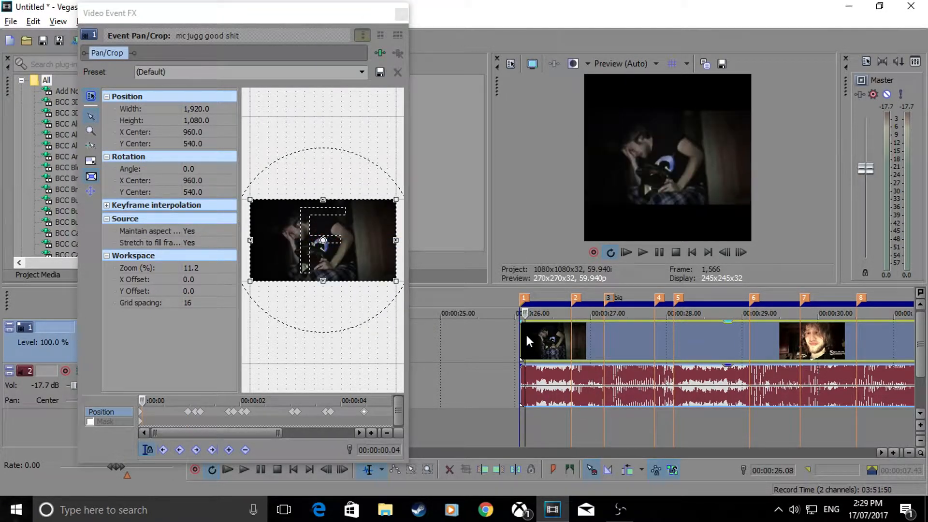
{"action": "scroll", "coordinate": [527, 335], "scroll_direction": "down", "scroll_amount": 2}
{"action": "left_click", "coordinate": [744, 327]}
{"action": "key", "text": "space"}
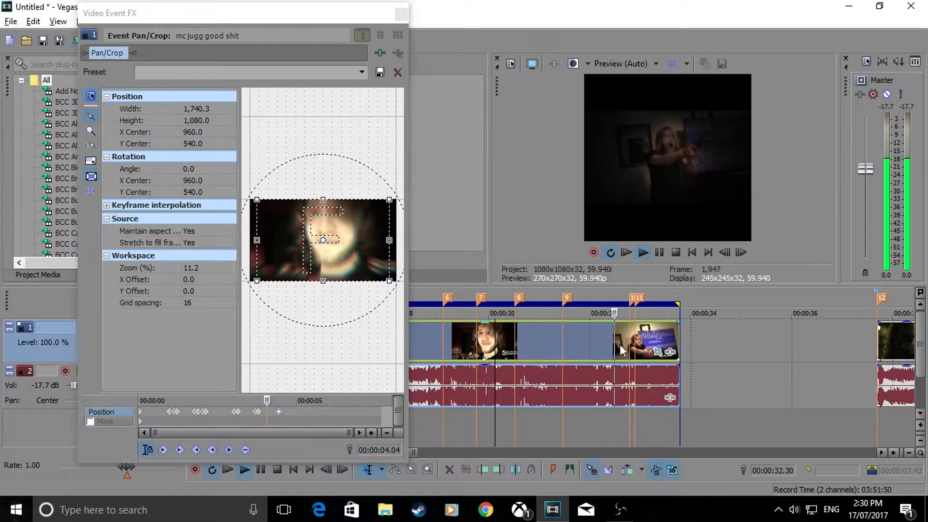
{"action": "key", "text": "space"}
{"action": "left_click", "coordinate": [557, 338]}
{"action": "left_click", "coordinate": [565, 357]}
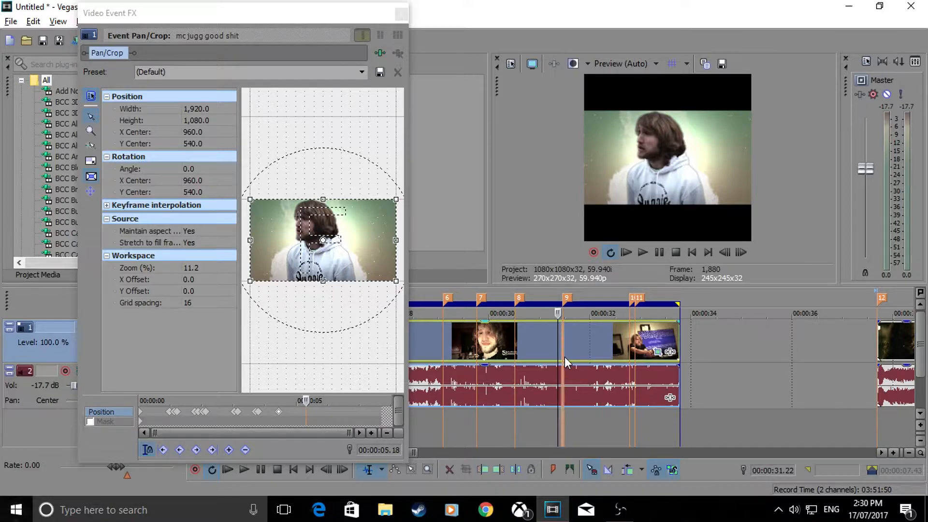
{"action": "left_click", "coordinate": [230, 448]}
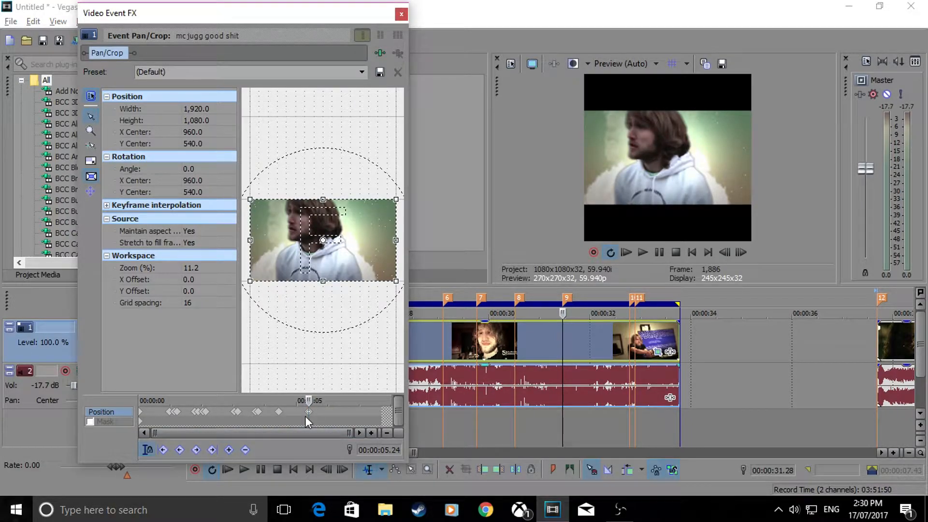
{"action": "mouse_move", "coordinate": [306, 401]}
{"action": "left_mouse_down"}
{"action": "mouse_move", "coordinate": [326, 408]}
{"action": "mouse_move", "coordinate": [309, 416]}
{"action": "left_mouse_up"}
{"action": "left_click", "coordinate": [308, 412]}
Preview the section after marker 9, and add a position keyframe at marker 10 with the crop width narrowed to about 1,508
{"action": "left_click", "coordinate": [627, 337]}
{"action": "left_click", "coordinate": [590, 340]}
{"action": "key", "text": "space"}
{"action": "left_click", "coordinate": [560, 331]}
{"action": "key", "text": "space"}
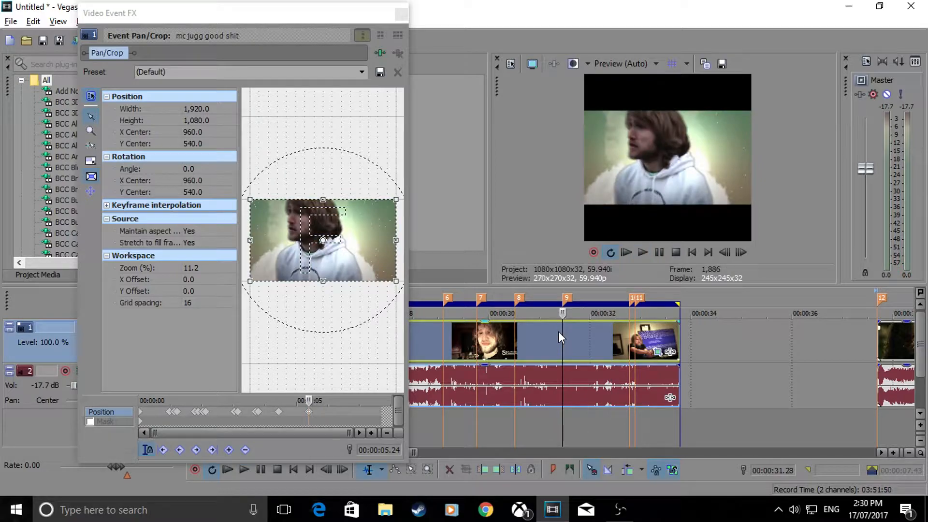
{"action": "key", "text": "Left"}
{"action": "left_click", "coordinate": [628, 339]}
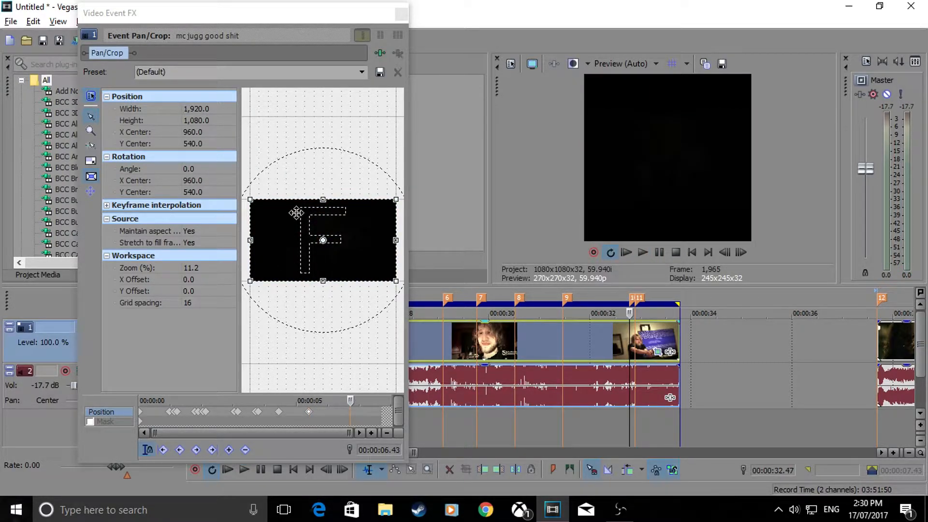
{"action": "left_click_drag", "start_coordinate": [255, 233], "coordinate": [265, 236]}
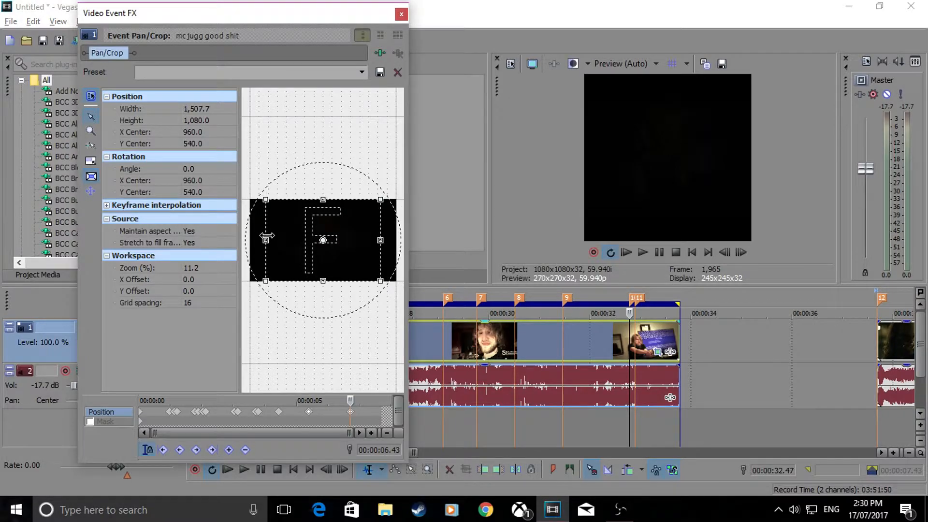
{"action": "left_click", "coordinate": [278, 411]}
{"action": "left_click_drag", "start_coordinate": [251, 231], "coordinate": [237, 234]}
{"action": "right_click", "coordinate": [283, 238]}
{"action": "left_click", "coordinate": [295, 245]}
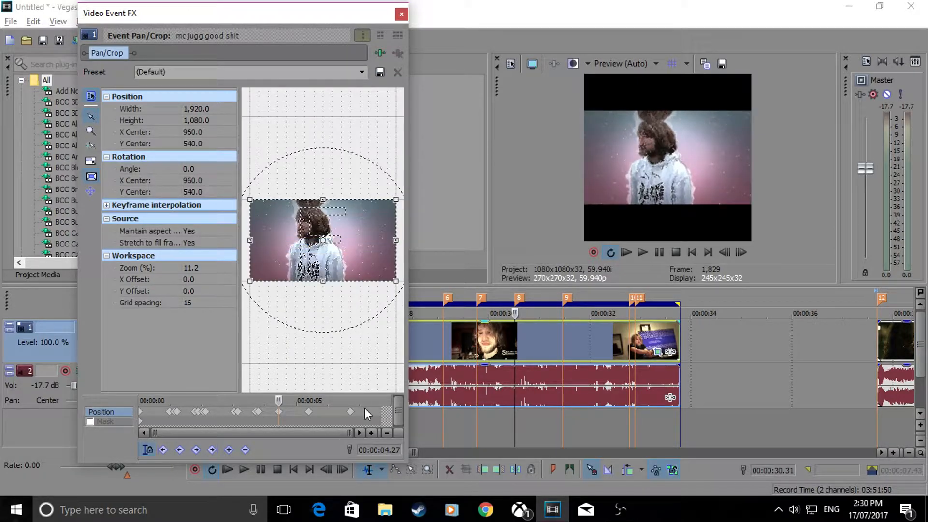
Restore the crop at marker 10's keyframe, reduce its height to about 704 at full width, and preview from marker 9
{"action": "left_click", "coordinate": [351, 412]}
{"action": "right_click", "coordinate": [325, 237]}
{"action": "left_click", "coordinate": [337, 243]}
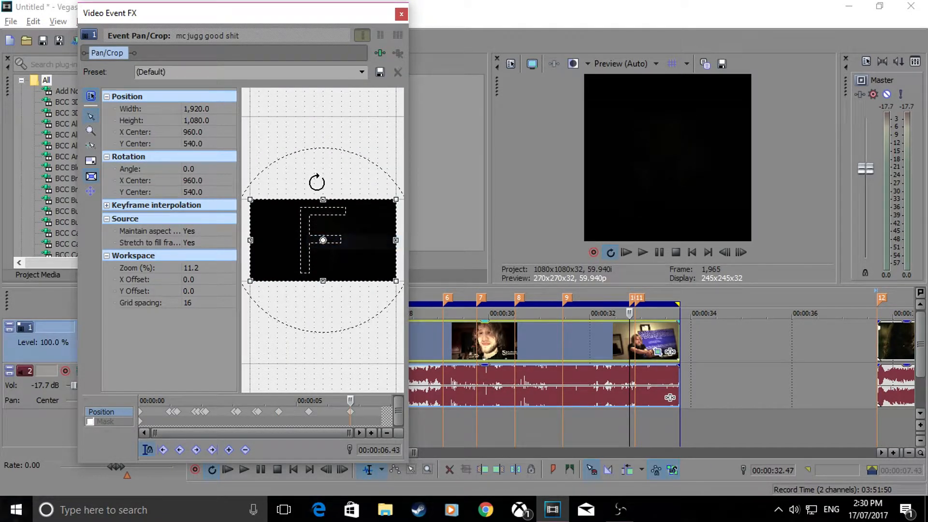
{"action": "left_click_drag", "start_coordinate": [324, 200], "coordinate": [325, 215]}
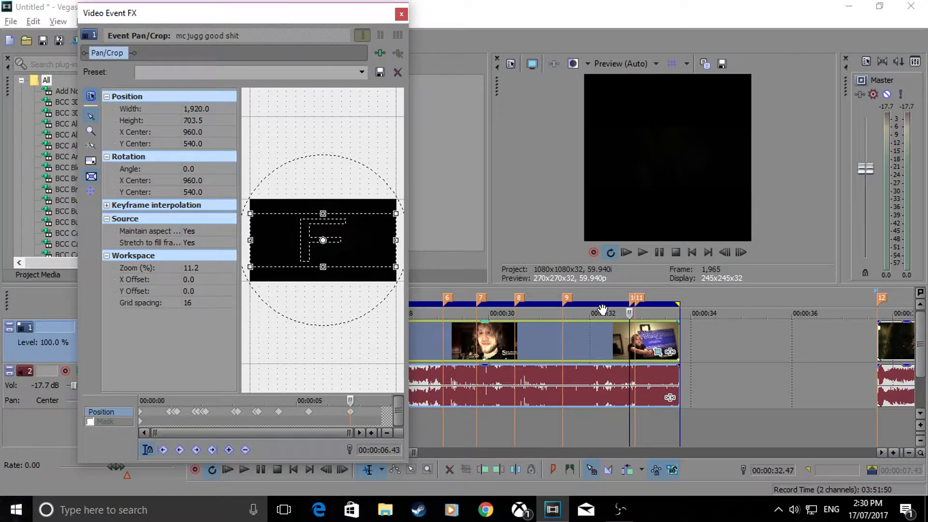
{"action": "left_click", "coordinate": [559, 333]}
{"action": "key", "text": "space"}
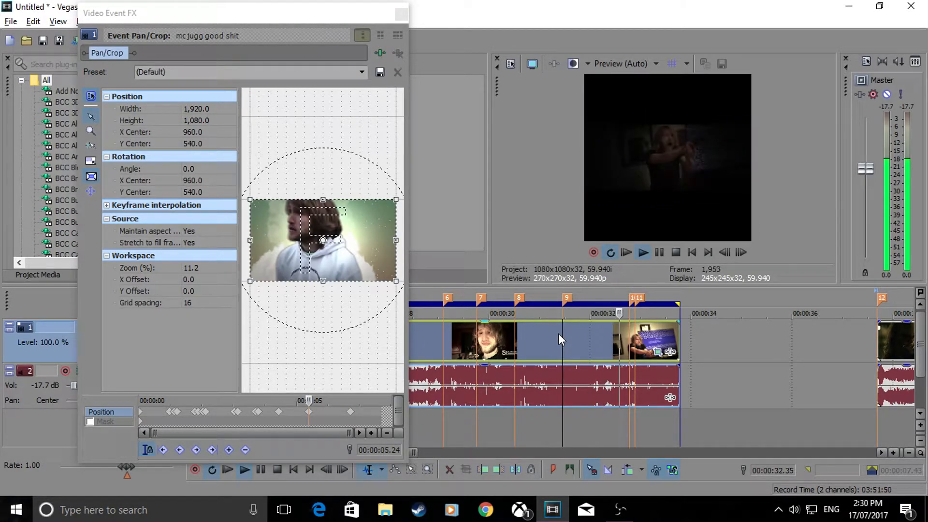
Check marker 10's keyframe, and add a position keyframe at marker 11 with the crop frame restored to full size
{"action": "left_click", "coordinate": [349, 418]}
{"action": "left_click", "coordinate": [350, 411]}
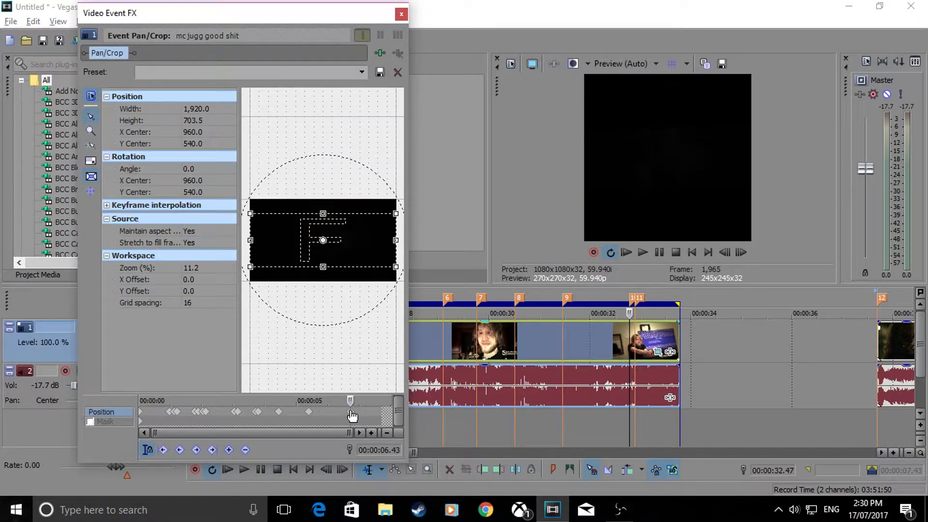
{"action": "left_click", "coordinate": [634, 330]}
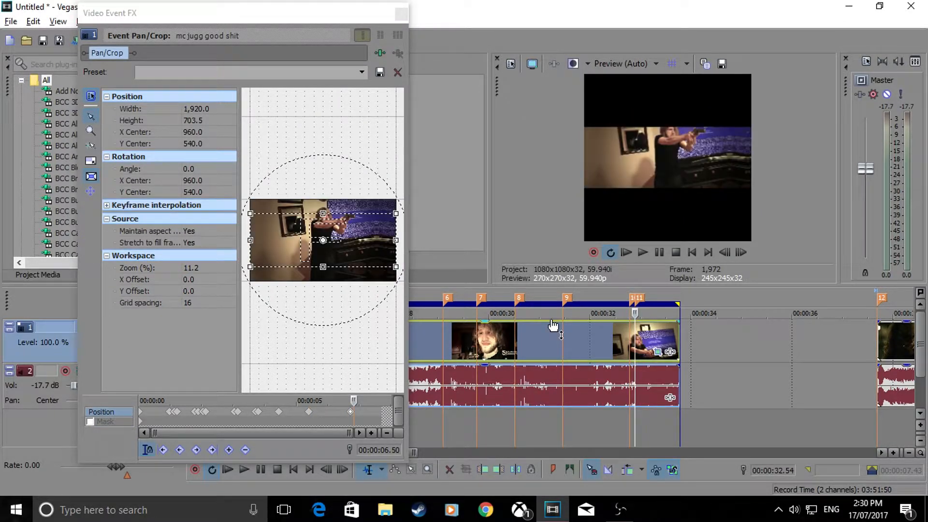
{"action": "right_click", "coordinate": [323, 253]}
{"action": "left_click", "coordinate": [337, 263]}
Add a keyframe just after marker 11 with the crop width at about 1,436, and one at the clip's end at about 1,257
{"action": "left_click", "coordinate": [356, 413]}
{"action": "left_click_drag", "start_coordinate": [396, 234], "coordinate": [378, 240]}
{"action": "left_click_drag", "start_coordinate": [371, 415], "coordinate": [384, 414]}
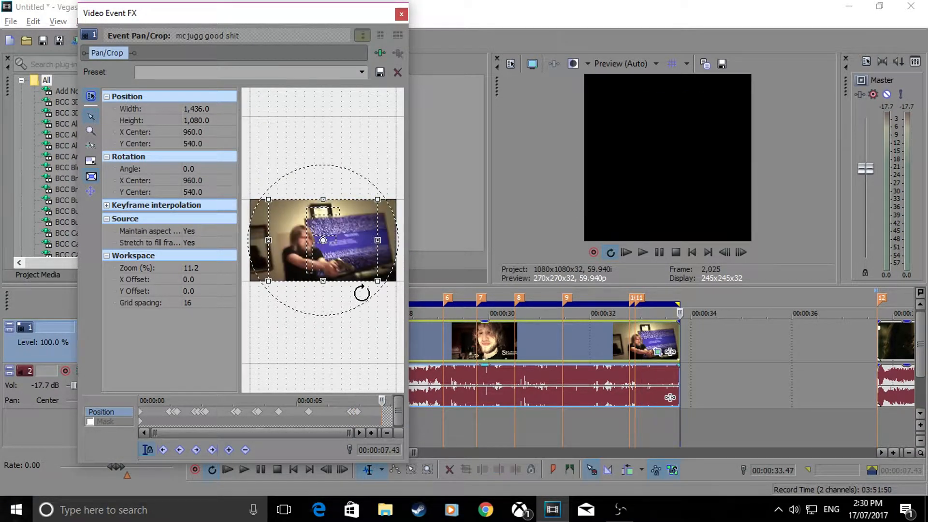
{"action": "left_click_drag", "start_coordinate": [380, 249], "coordinate": [371, 249]}
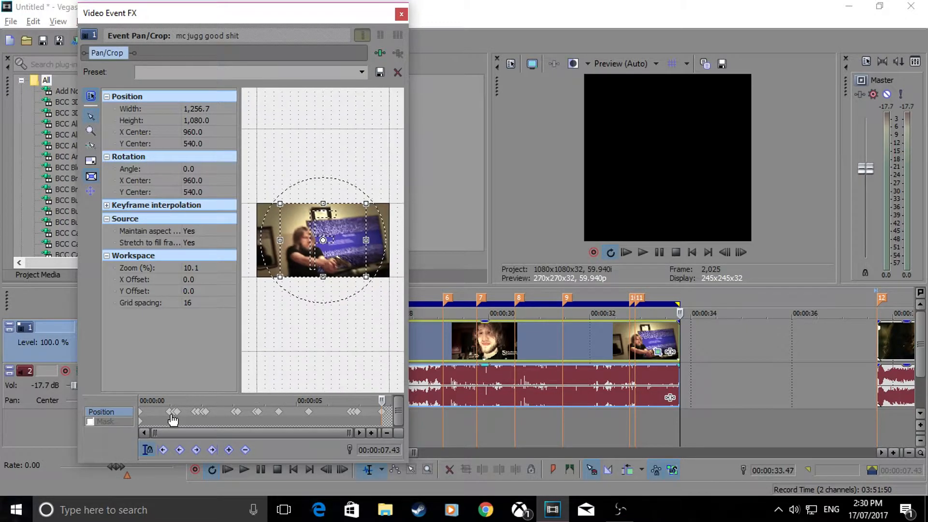
Check the narrowed crop near the first clip's end, and compare its first and last position keyframes
{"action": "left_click", "coordinate": [624, 335]}
{"action": "left_click", "coordinate": [665, 332]}
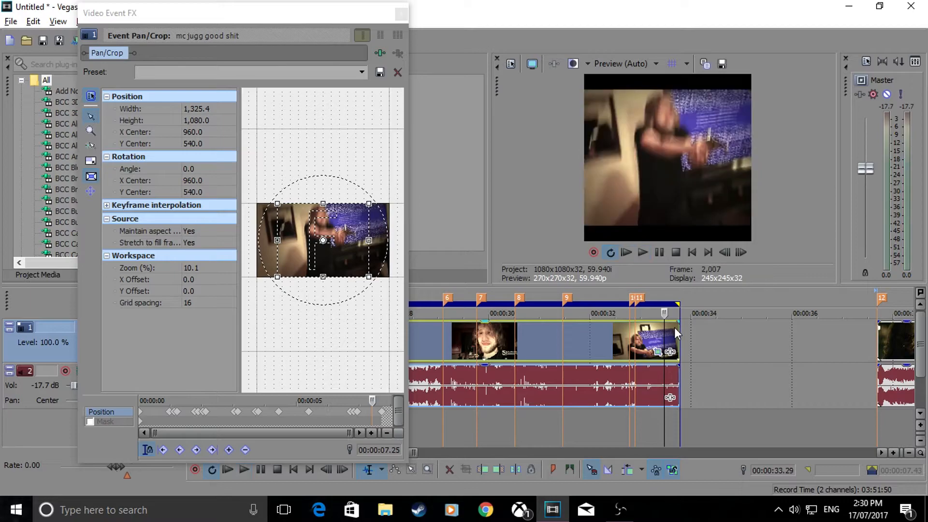
{"action": "left_click", "coordinate": [675, 328]}
{"action": "left_click", "coordinate": [680, 329]}
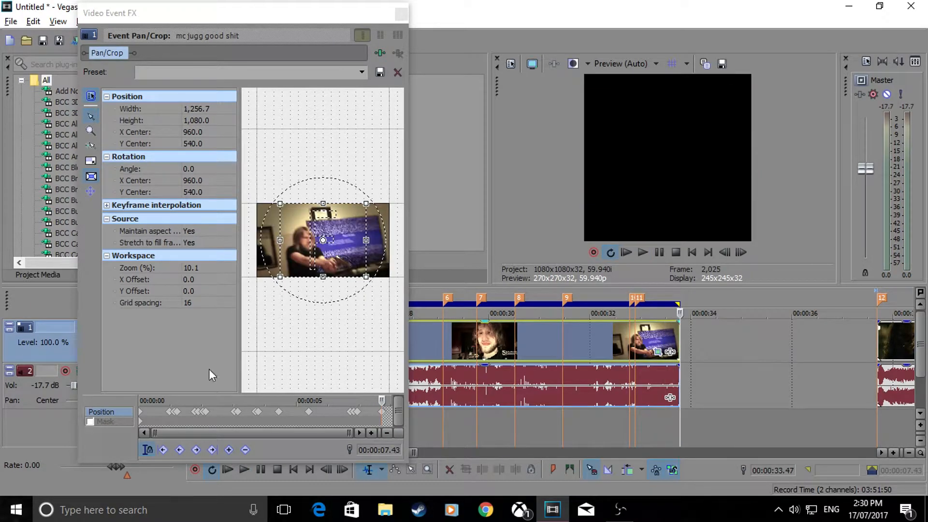
{"action": "left_click", "coordinate": [141, 412]}
{"action": "left_click", "coordinate": [384, 413]}
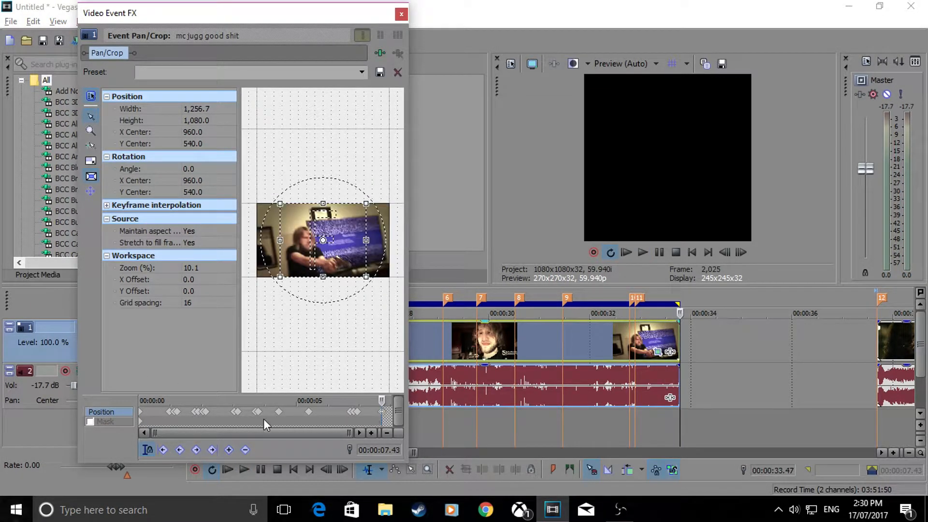
Add a position keyframe a few frames after the first clip's start with a wider crop, and check the keyframe after it
{"action": "left_click", "coordinate": [141, 412]}
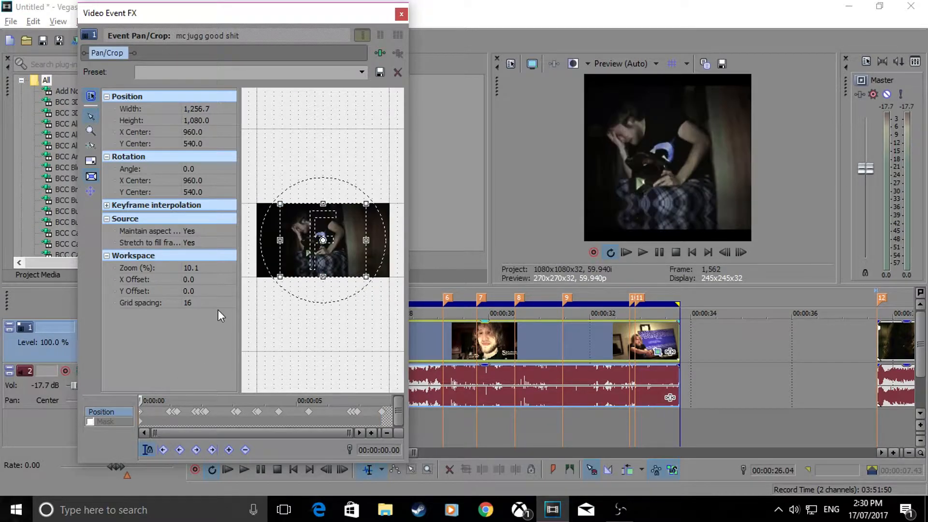
{"action": "key", "text": "Right"}
{"action": "key", "text": "Right"}
{"action": "key", "text": "Right"}
{"action": "key", "text": "Right"}
{"action": "key", "text": "Right"}
{"action": "key", "text": "Right"}
{"action": "left_click_drag", "start_coordinate": [277, 239], "coordinate": [267, 240]}
{"action": "left_click", "coordinate": [168, 413]}
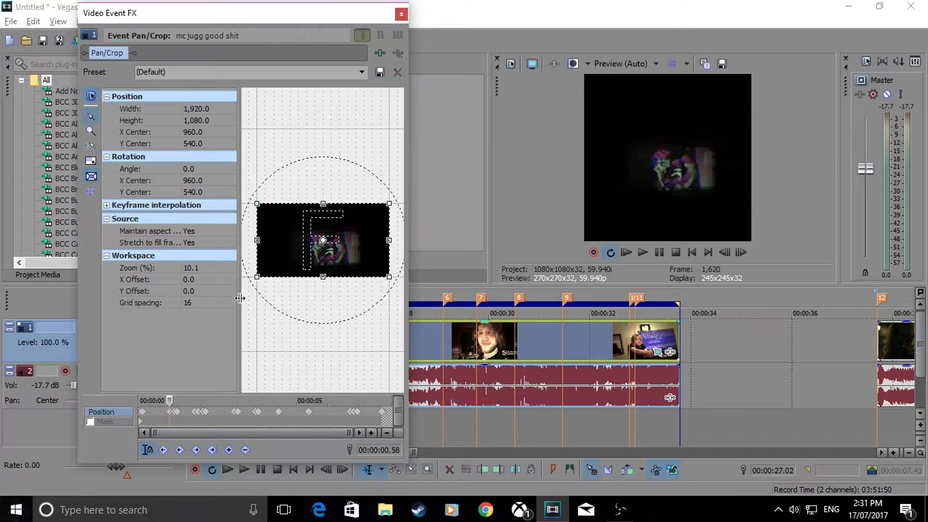
Preview the whole first clip from its start, and close its Pan/Crop window
{"action": "scroll", "coordinate": [444, 330], "scroll_direction": "down", "scroll_amount": 2}
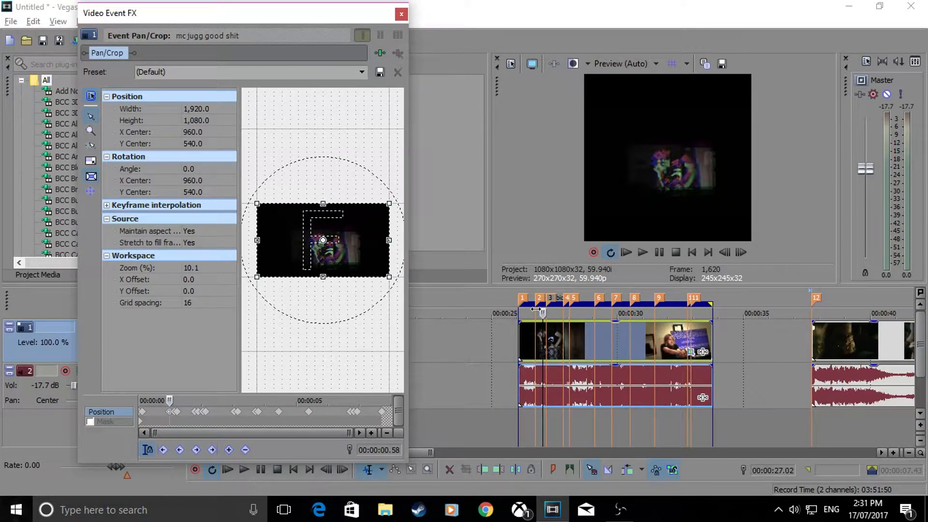
{"action": "left_click", "coordinate": [518, 323]}
{"action": "key", "text": "space"}
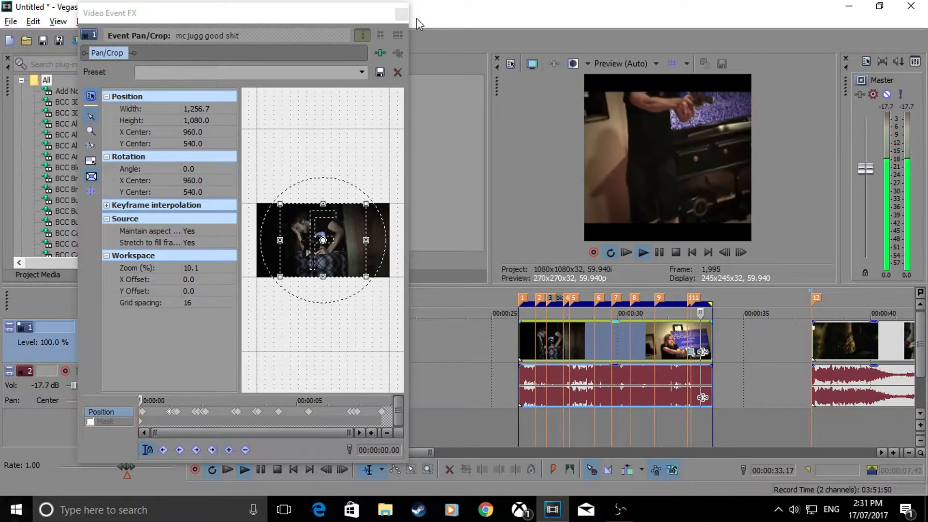
{"action": "left_click", "coordinate": [401, 14]}
{"action": "key", "text": "space"}
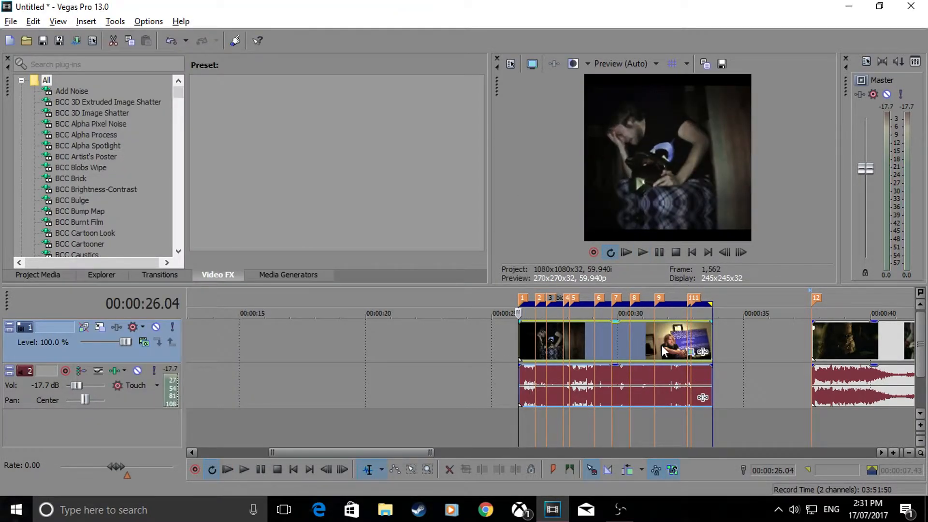
Minimize Vegas Pro and open the example video harley borders.mp4 from the desktop's tut folder
{"action": "scroll", "coordinate": [808, 354], "scroll_direction": "down", "scroll_amount": 5}
{"action": "left_click", "coordinate": [385, 510]}
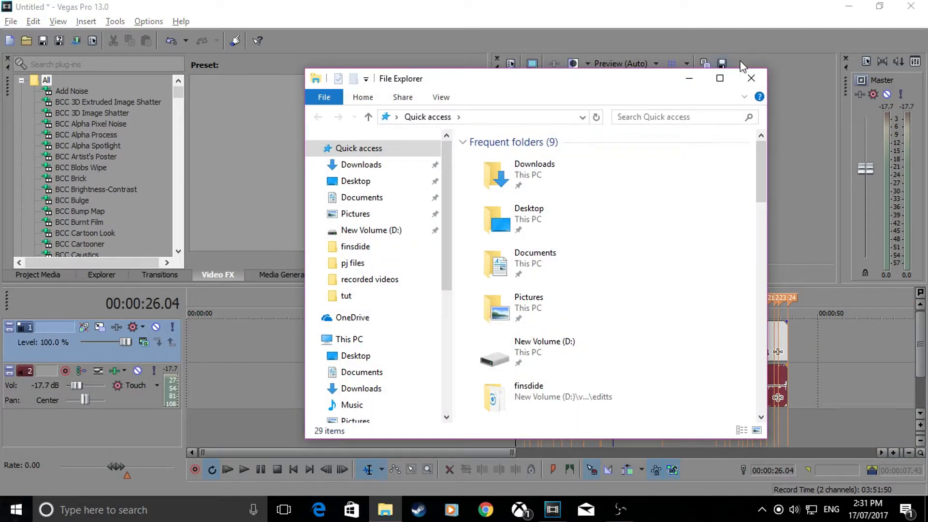
{"action": "left_click", "coordinate": [749, 79]}
{"action": "left_click", "coordinate": [849, 6]}
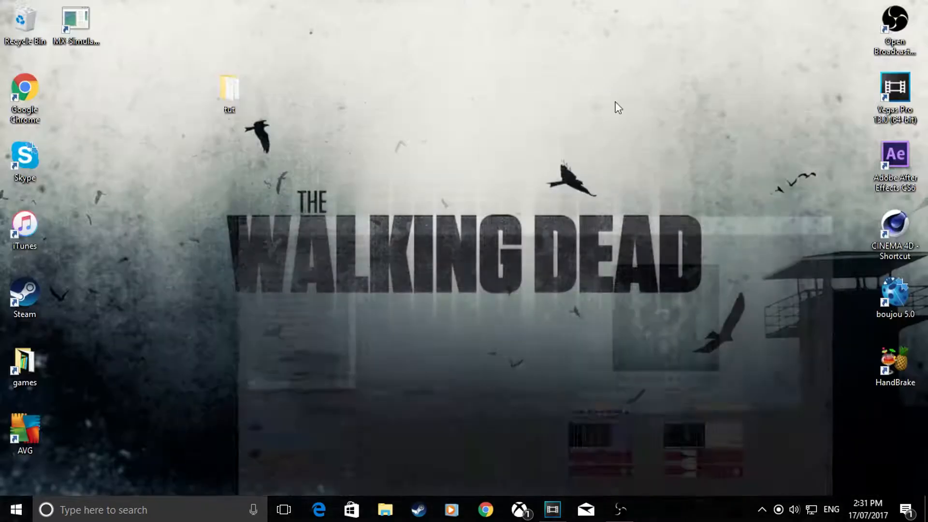
{"action": "double_click", "coordinate": [244, 77]}
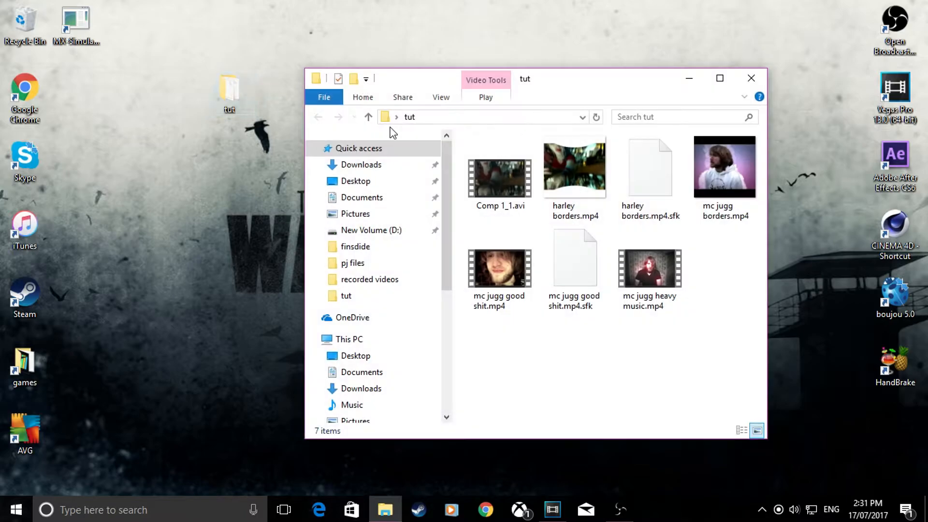
{"action": "double_click", "coordinate": [583, 163]}
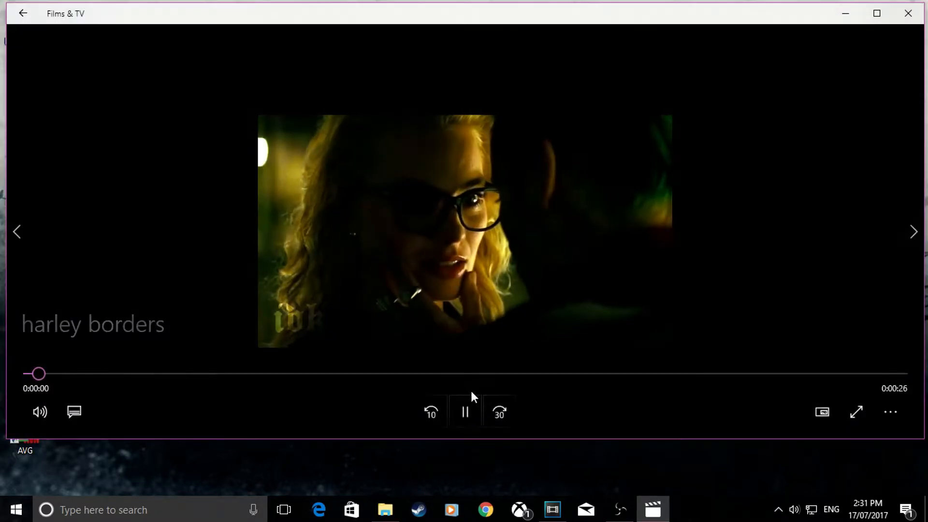
Watch the example video's borders from about 13 to 19 seconds, and return to Vegas Pro
{"action": "left_click", "coordinate": [472, 373]}
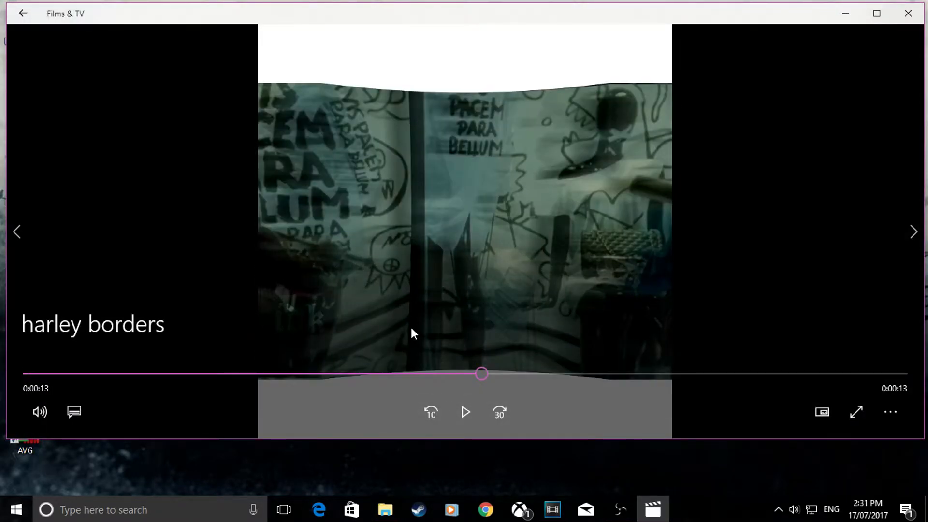
{"action": "left_click", "coordinate": [500, 353]}
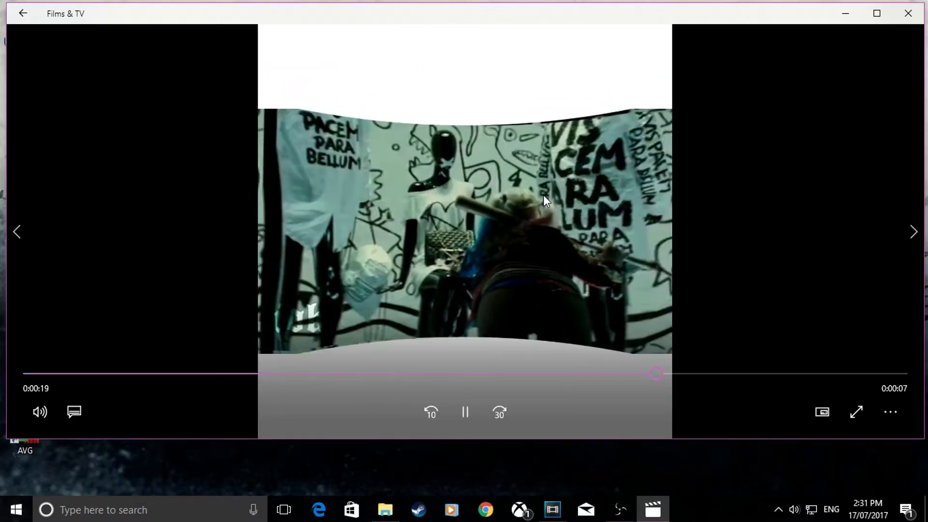
{"action": "left_click", "coordinate": [537, 193]}
{"action": "key", "text": "alt+Tab"}
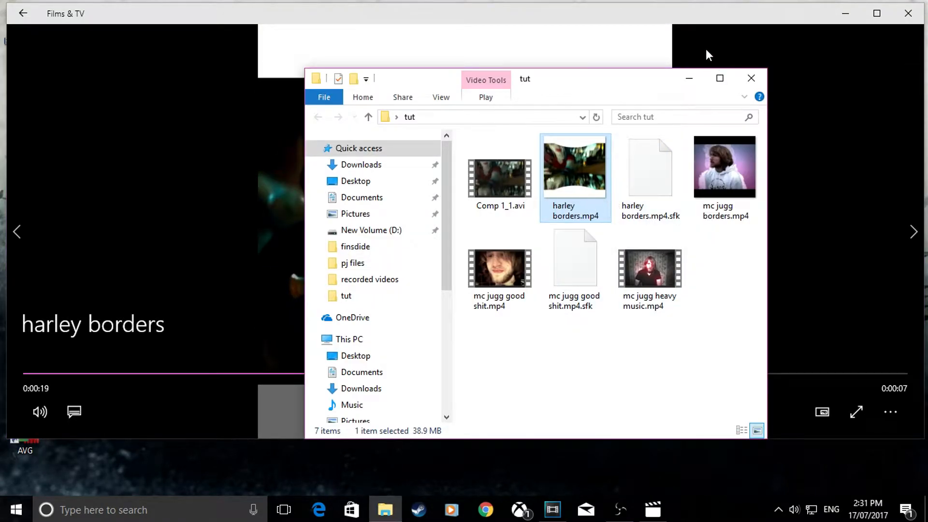
{"action": "left_click", "coordinate": [689, 78]}
{"action": "left_click", "coordinate": [846, 15]}
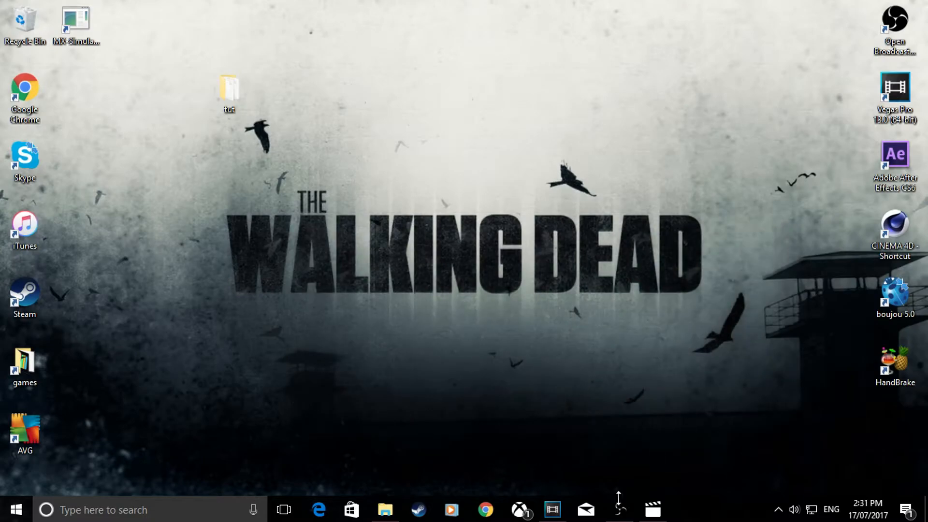
{"action": "left_click", "coordinate": [552, 509]}
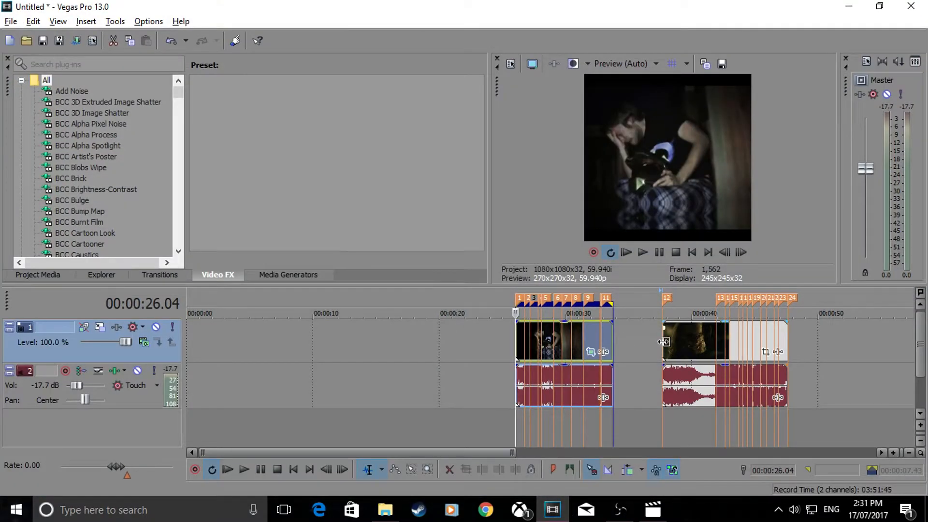
Preview the second clip up to marker 13, and add a Pan/Crop position keyframe at that marker
{"action": "left_click", "coordinate": [713, 350]}
{"action": "scroll", "coordinate": [713, 350], "scroll_direction": "up", "scroll_amount": 5}
{"action": "key", "text": "space"}
{"action": "key", "text": "space"}
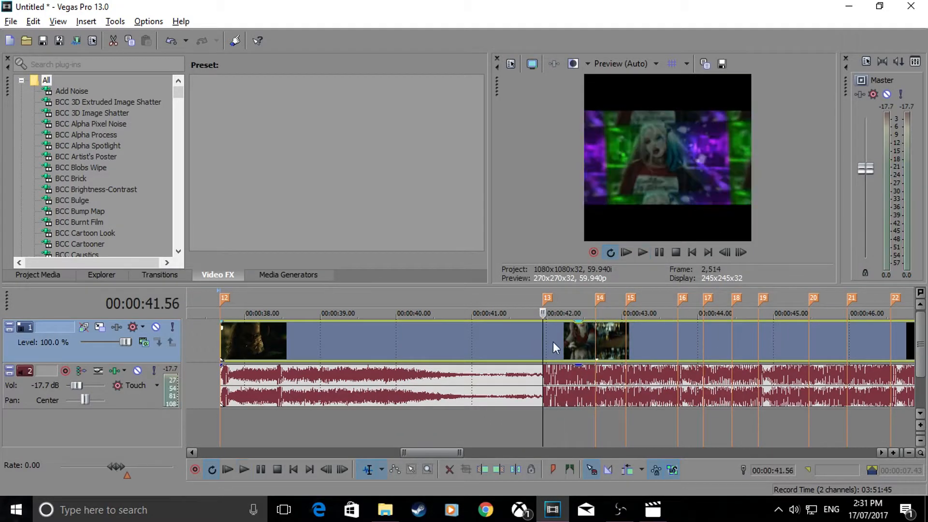
{"action": "scroll", "coordinate": [644, 347], "scroll_direction": "down", "scroll_amount": 5}
{"action": "left_click", "coordinate": [663, 352]}
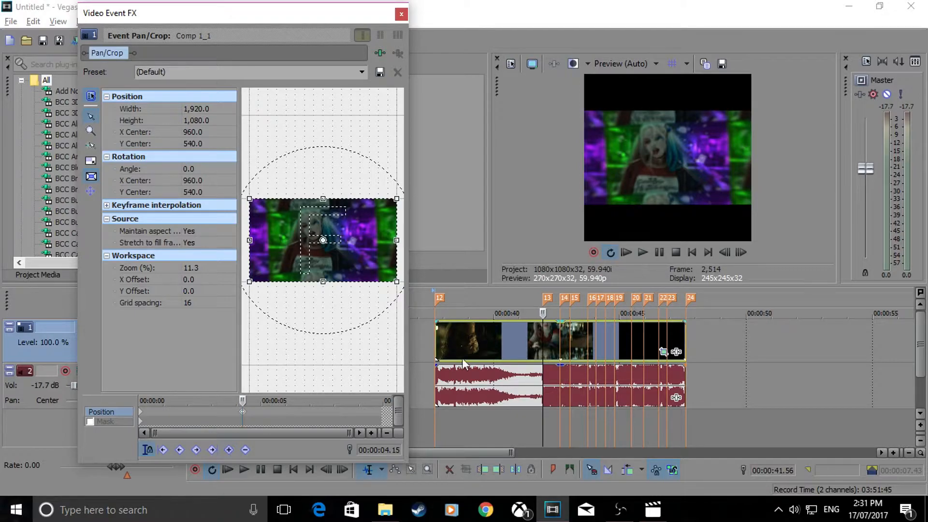
Preview the transition around marker 13, and return the playhead to that marker
{"action": "left_click", "coordinate": [526, 340]}
{"action": "key", "text": "space"}
{"action": "key", "text": "space"}
{"action": "left_click", "coordinate": [546, 333]}
{"action": "left_click", "coordinate": [541, 333]}
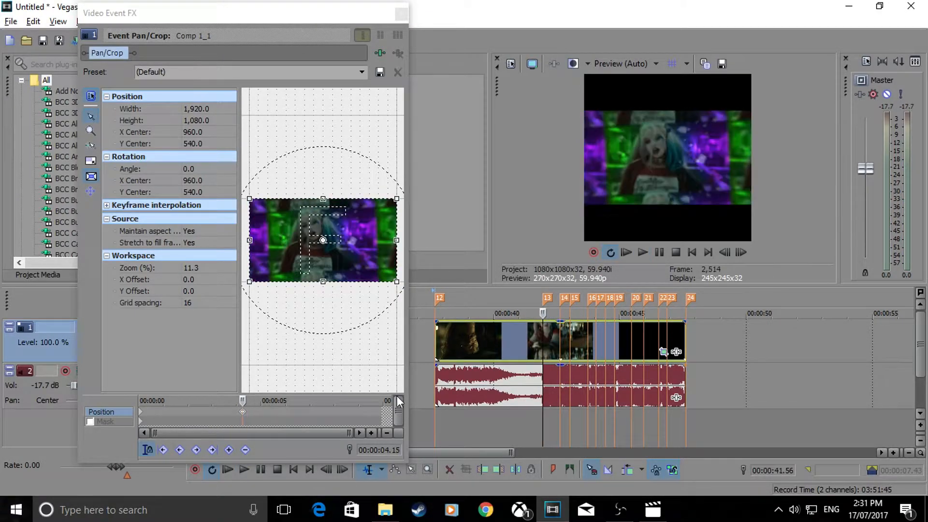
Add a position keyframe six frames after marker 13 with the crop width narrowed to about 1,494
{"action": "left_click", "coordinate": [242, 413]}
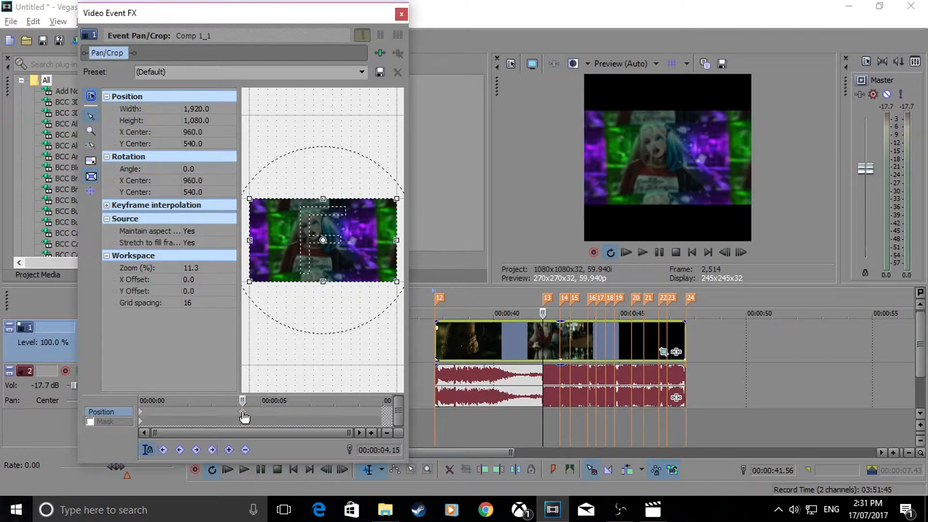
{"action": "key", "text": "Right"}
{"action": "key", "text": "Right"}
{"action": "key", "text": "Right"}
{"action": "key", "text": "Right"}
{"action": "key", "text": "Right"}
{"action": "key", "text": "Right"}
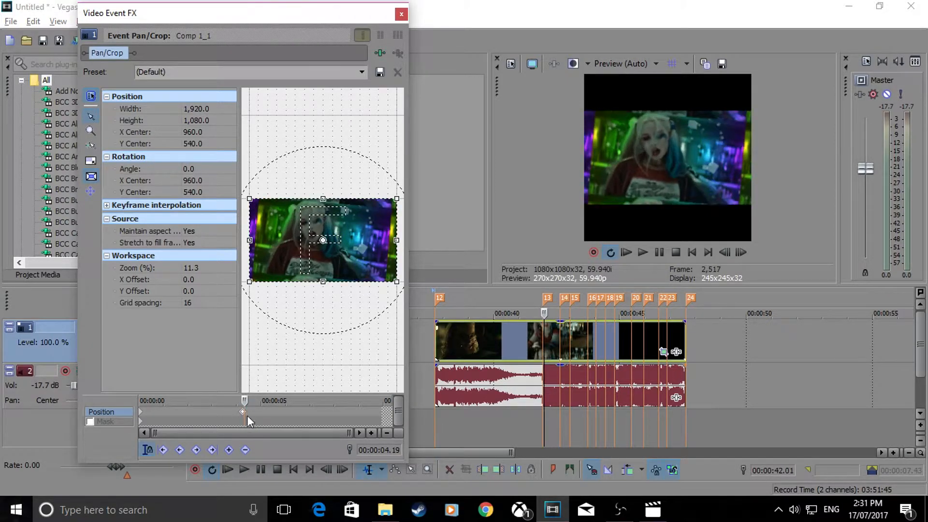
{"action": "left_click_drag", "start_coordinate": [251, 236], "coordinate": [266, 239]}
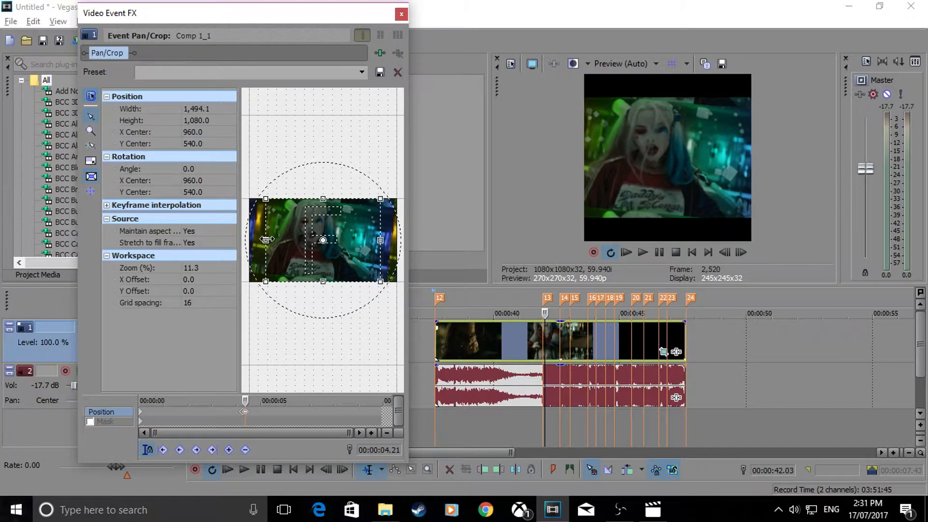
Preview from marker 13, then add a keyframe at marker 14 with crop width about 1,352 and one just after at about 1,654
{"action": "left_click", "coordinate": [537, 328]}
{"action": "key", "text": "space"}
{"action": "key", "text": "space"}
{"action": "left_click", "coordinate": [560, 332]}
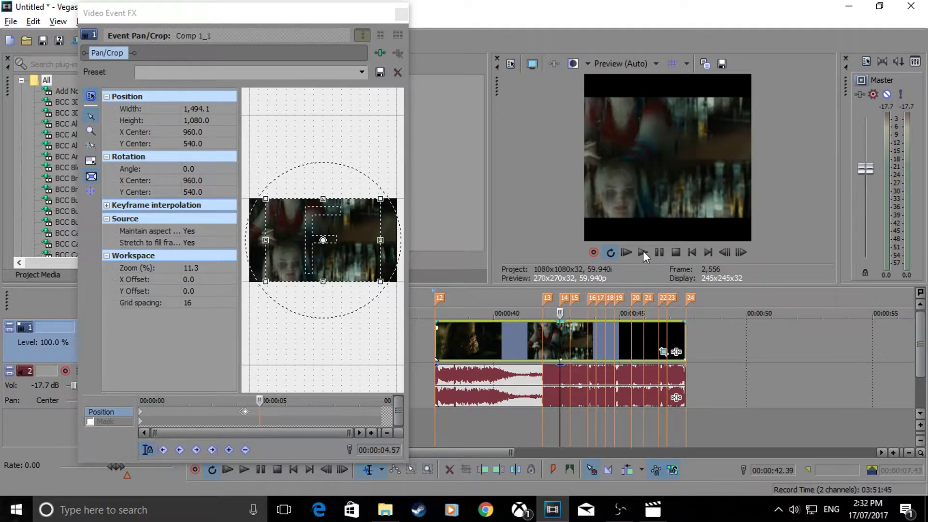
{"action": "left_click_drag", "start_coordinate": [266, 234], "coordinate": [269, 234]}
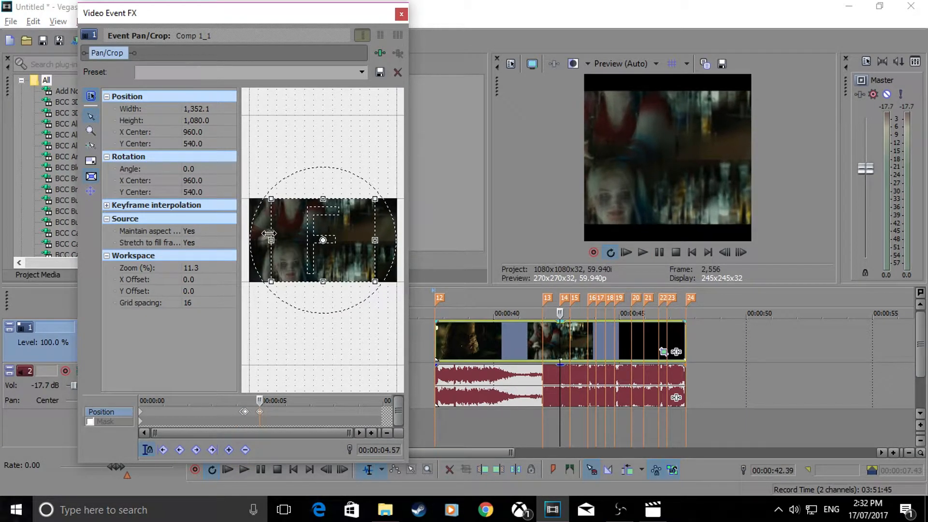
{"action": "left_click", "coordinate": [262, 414]}
{"action": "left_click_drag", "start_coordinate": [271, 231], "coordinate": [259, 231]}
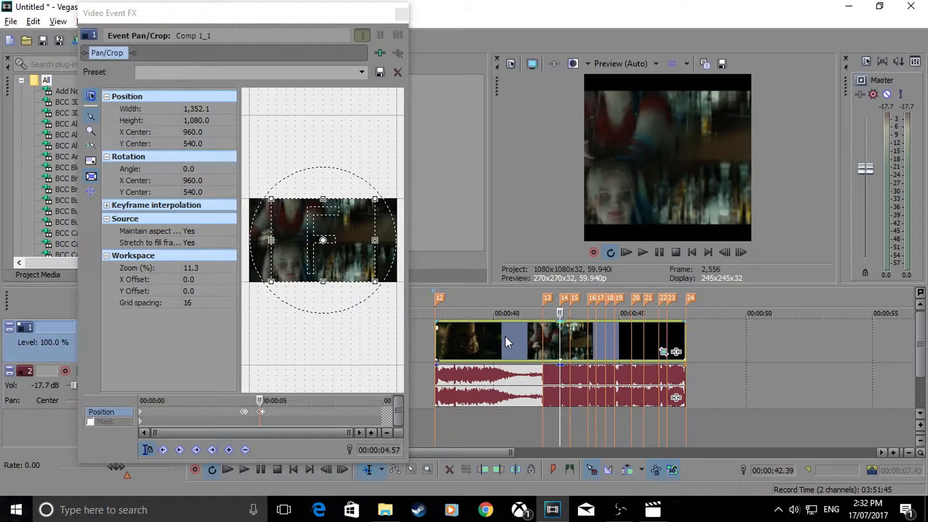
Preview the border movement from marker 13 through marker 14, and return to marker 14
{"action": "left_click", "coordinate": [259, 416]}
{"action": "scroll", "coordinate": [259, 416], "scroll_direction": "up", "scroll_amount": 3}
{"action": "left_click", "coordinate": [555, 344]}
{"action": "key", "text": "space"}
{"action": "scroll", "coordinate": [555, 344], "scroll_direction": "up", "scroll_amount": 1}
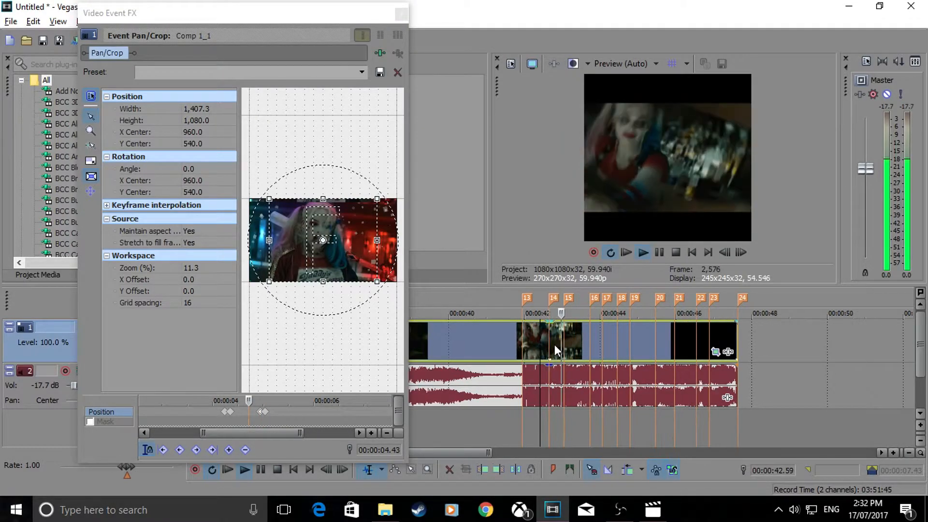
{"action": "key", "text": "space"}
{"action": "left_click", "coordinate": [557, 338]}
{"action": "left_click", "coordinate": [564, 335]}
{"action": "left_click", "coordinate": [548, 328]}
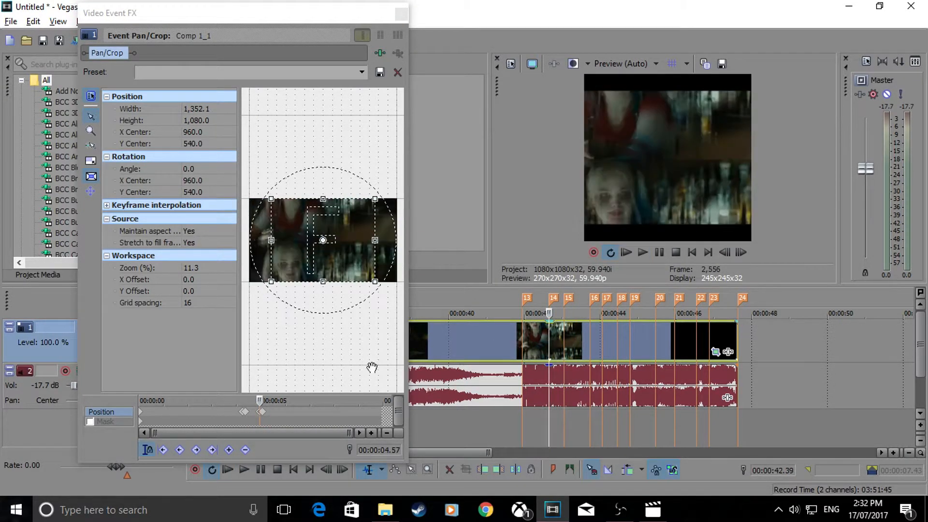
Check the crop just after marker 14, and add a position keyframe at marker 15 with the crop restored to full size
{"action": "left_click", "coordinate": [264, 401]}
{"action": "left_click_drag", "start_coordinate": [265, 401], "coordinate": [267, 401]}
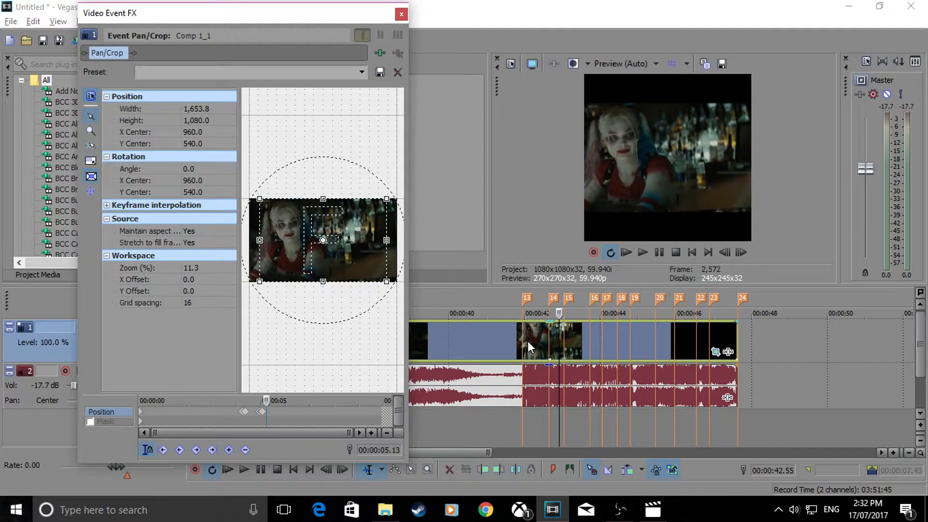
{"action": "left_click", "coordinate": [566, 333]}
{"action": "right_click", "coordinate": [328, 259]}
{"action": "left_click", "coordinate": [339, 263]}
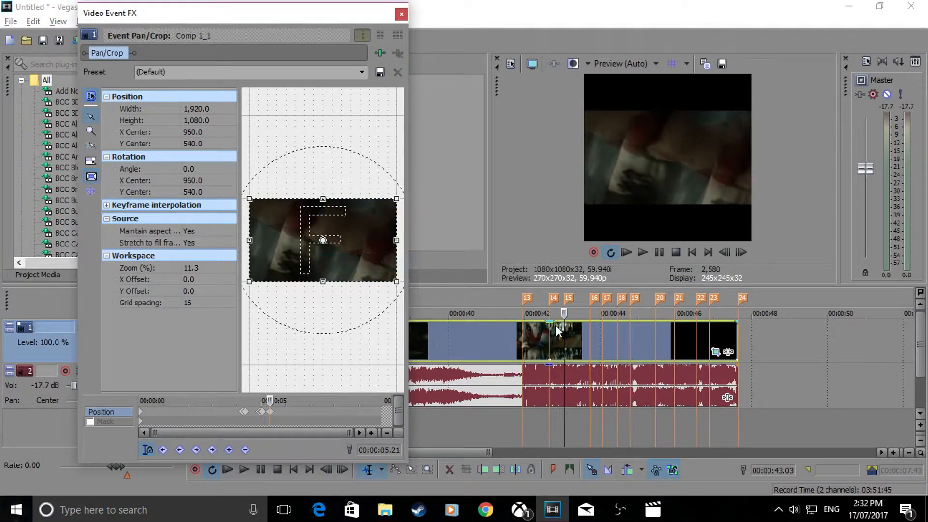
Add position keyframes at marker 16 and midway between markers 15 and 16, both with the full-size crop, and select marker 16's keyframe
{"action": "left_click", "coordinate": [582, 332]}
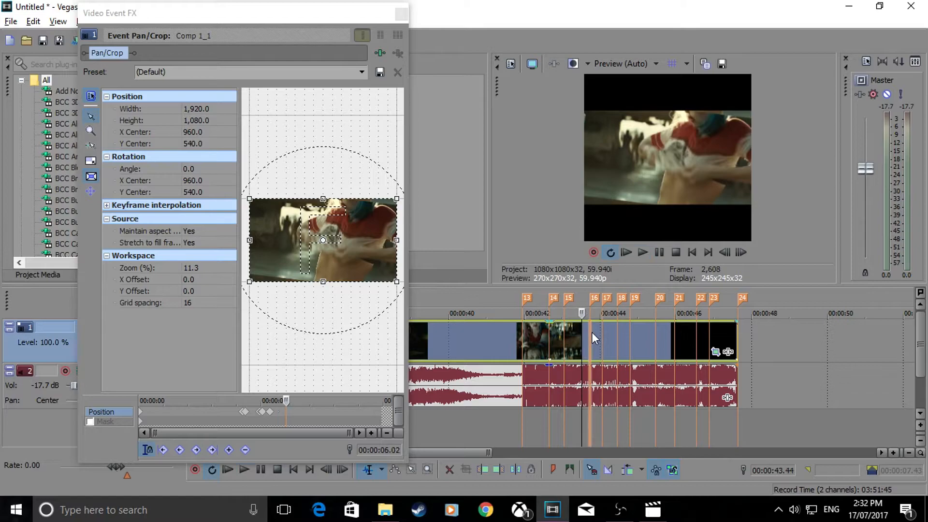
{"action": "left_click", "coordinate": [592, 332]}
{"action": "left_click", "coordinate": [229, 450]}
{"action": "scroll", "coordinate": [529, 381], "scroll_direction": "up", "scroll_amount": 3}
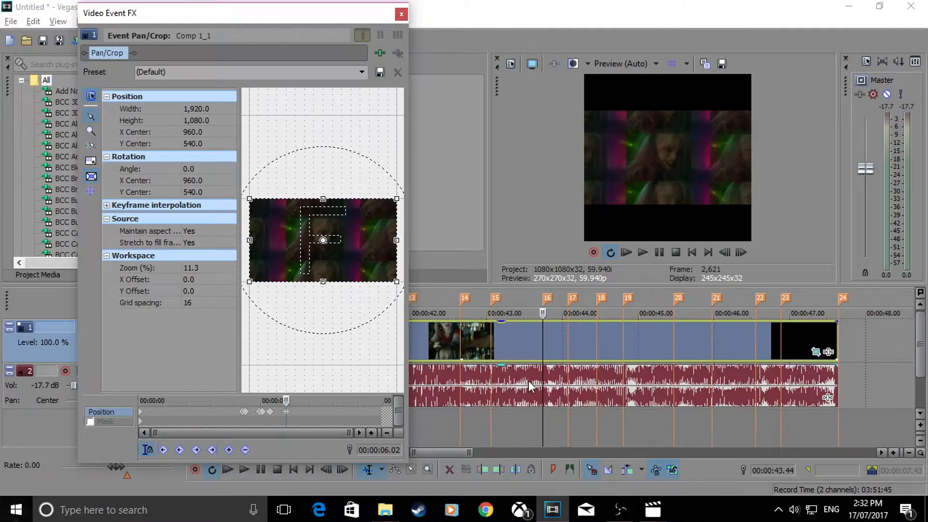
{"action": "scroll", "coordinate": [529, 381], "scroll_direction": "up", "scroll_amount": 2}
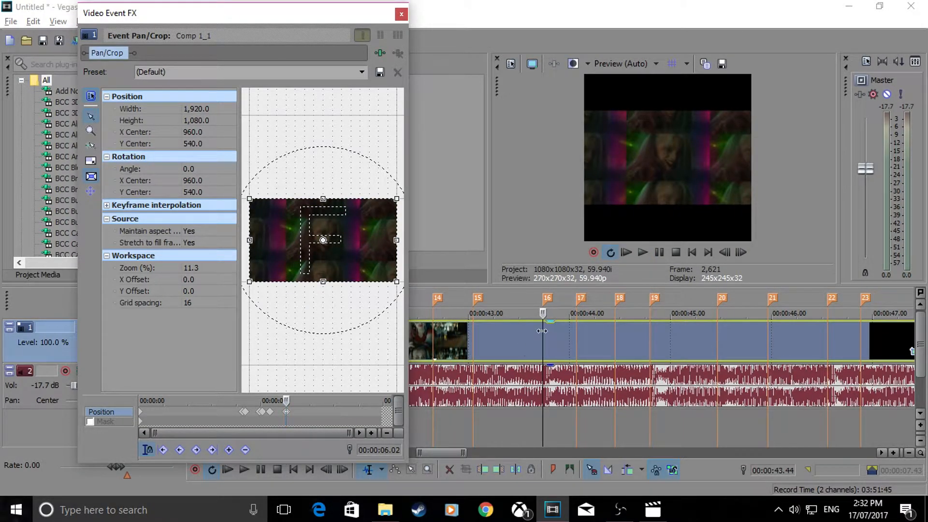
{"action": "left_click", "coordinate": [509, 331]}
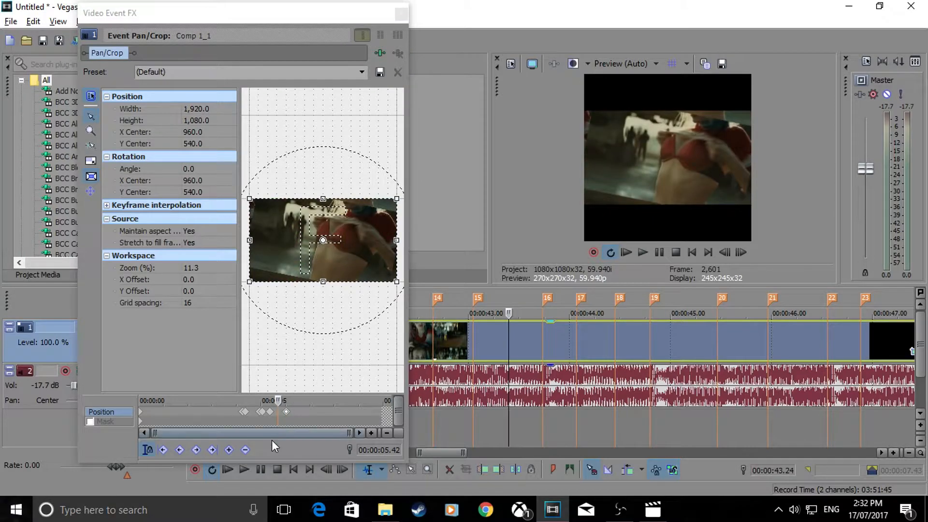
{"action": "left_click", "coordinate": [230, 450]}
{"action": "left_click", "coordinate": [287, 413]}
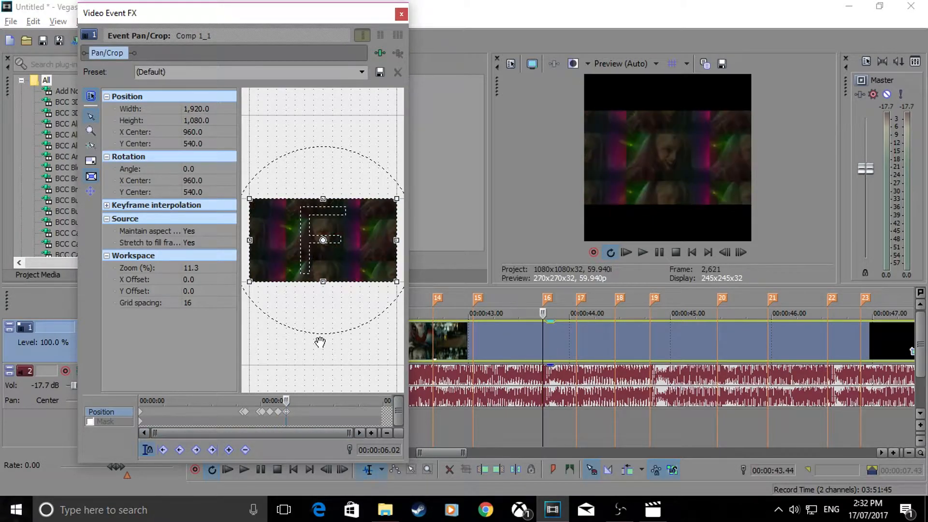
Set the crop width to about 1,494 at marker 16, and add a keyframe about 1,299 wide midway to marker 17
{"action": "left_click_drag", "start_coordinate": [250, 238], "coordinate": [267, 240]}
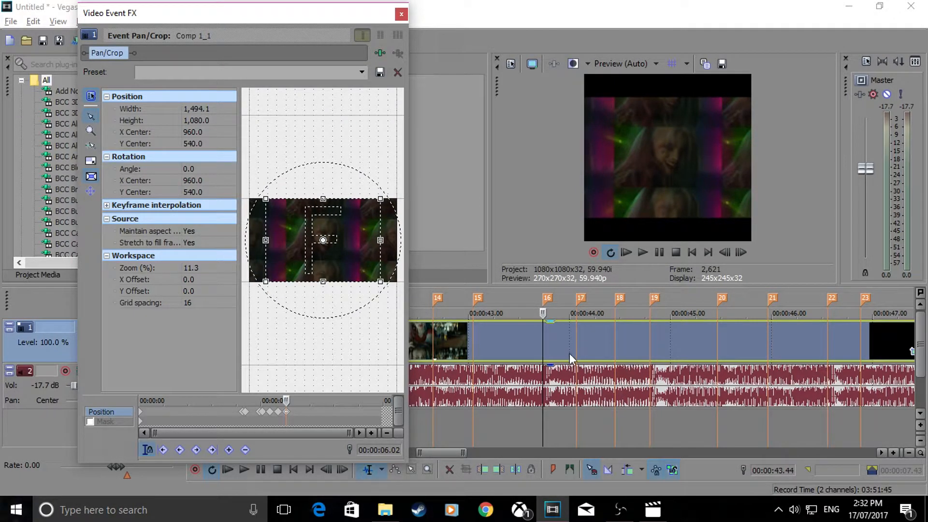
{"action": "left_click", "coordinate": [559, 344]}
{"action": "left_click_drag", "start_coordinate": [264, 240], "coordinate": [273, 240]}
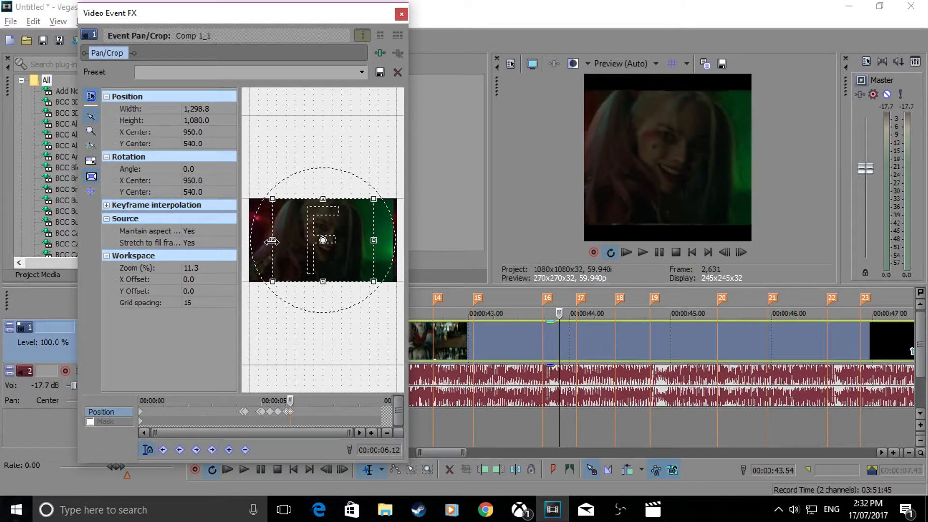
Add a crop keyframe about 1,512 wide at marker 17, and one restored to full size midway to marker 18
{"action": "left_click", "coordinate": [575, 330]}
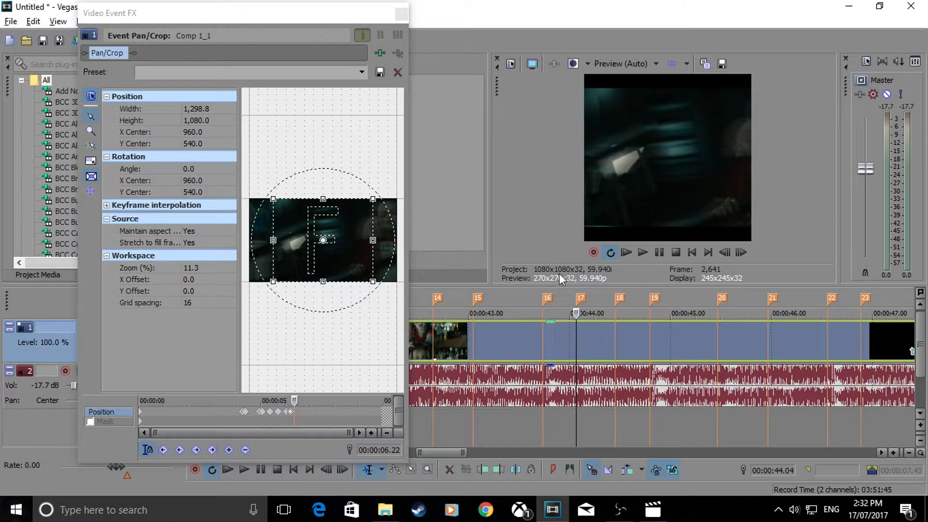
{"action": "left_click_drag", "start_coordinate": [273, 240], "coordinate": [266, 238]}
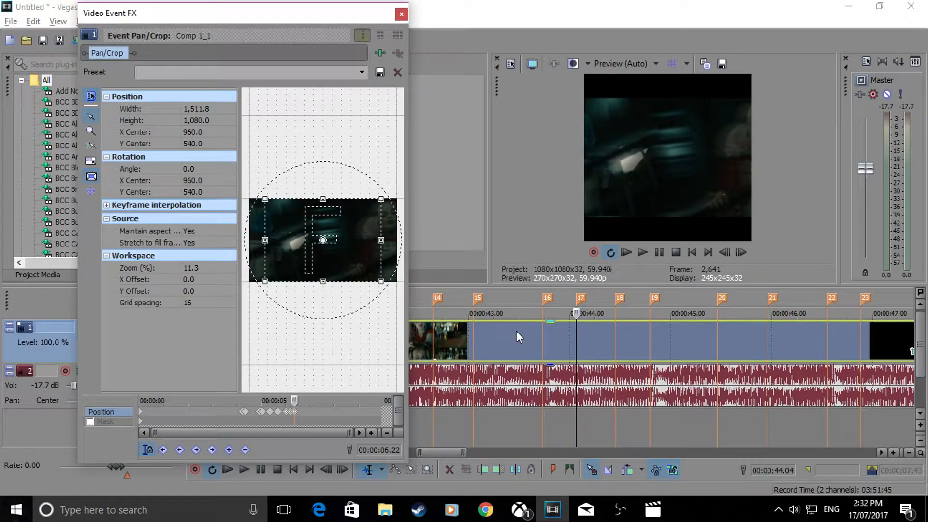
{"action": "left_click", "coordinate": [597, 341]}
{"action": "right_click", "coordinate": [332, 243]}
{"action": "left_click", "coordinate": [359, 252]}
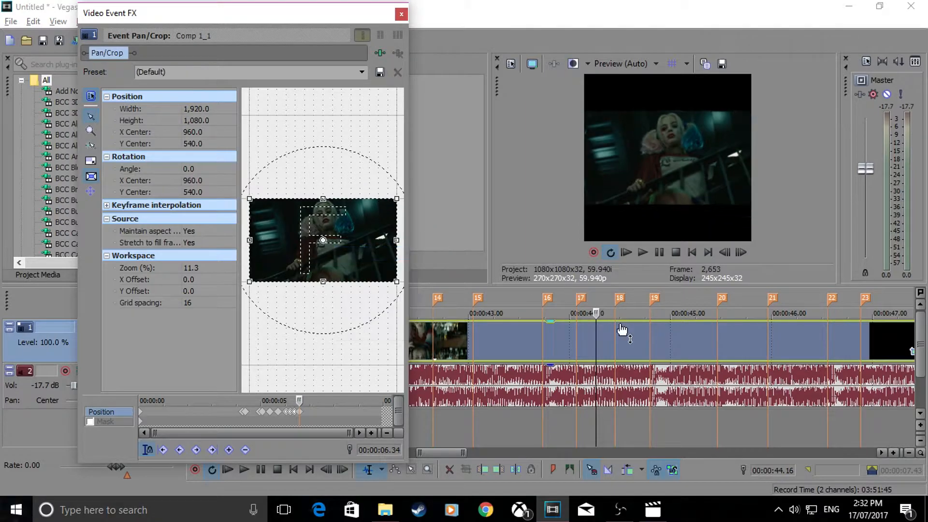
Add a crop keyframe about 1,388 wide at marker 18, and one about 1,263 wide midway to marker 19
{"action": "left_click", "coordinate": [615, 315]}
{"action": "left_click_drag", "start_coordinate": [250, 240], "coordinate": [270, 238]}
{"action": "left_click", "coordinate": [631, 338]}
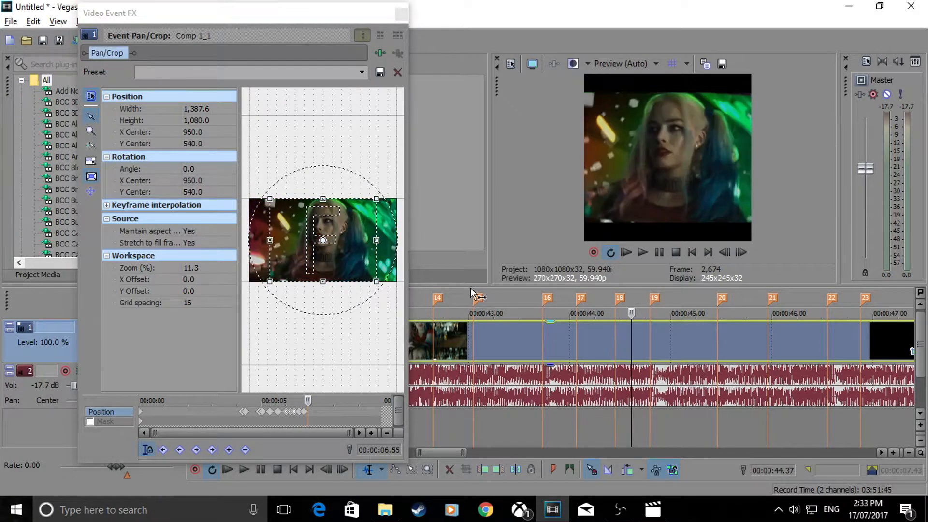
{"action": "left_click_drag", "start_coordinate": [269, 249], "coordinate": [273, 249]}
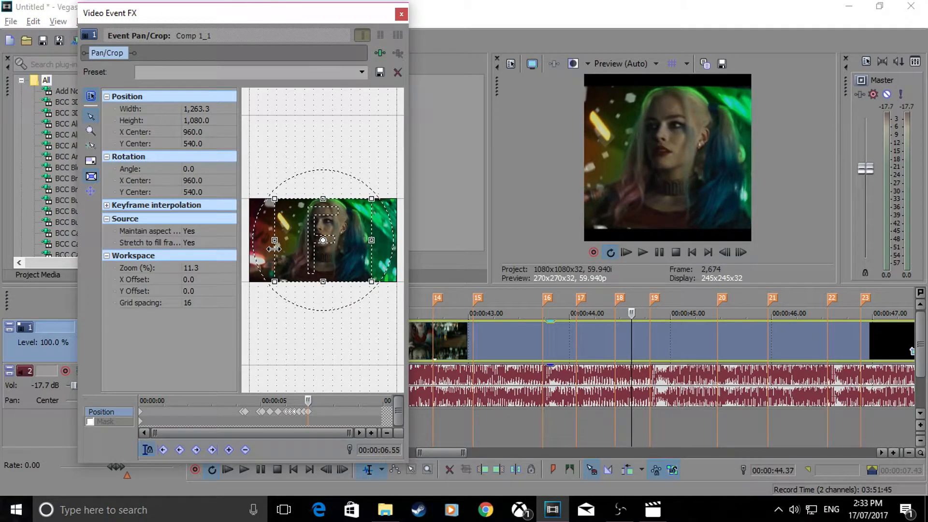
Add a crop keyframe about 1,530 wide at marker 19, and one restored to full size midway to marker 20
{"action": "left_click", "coordinate": [650, 329]}
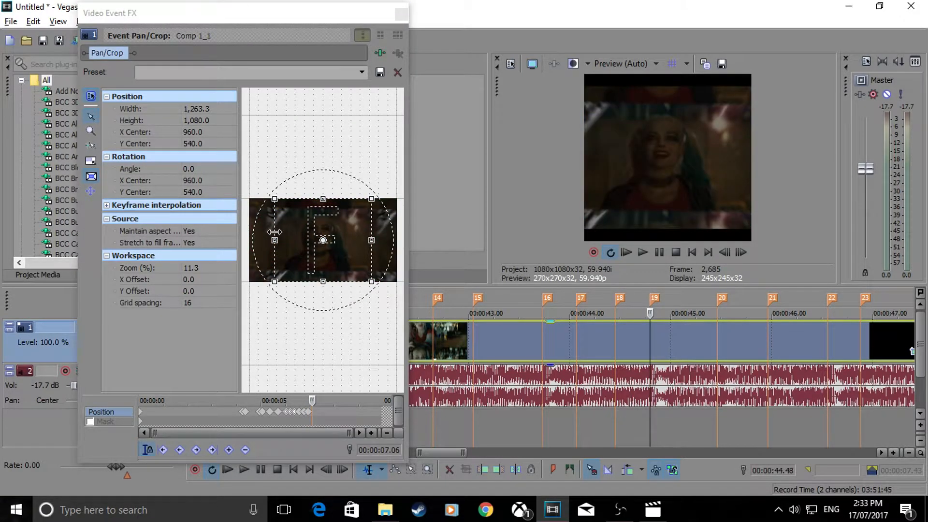
{"action": "left_click_drag", "start_coordinate": [274, 232], "coordinate": [264, 232]}
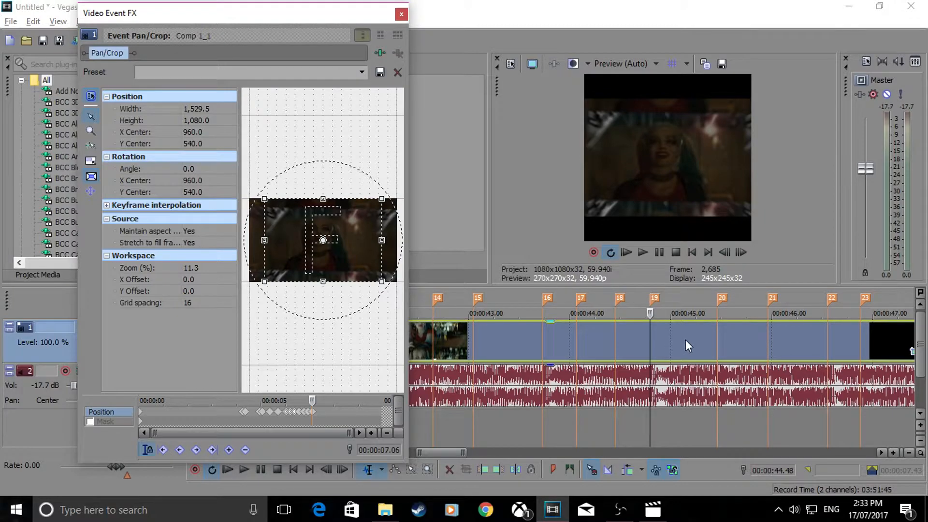
{"action": "left_click", "coordinate": [685, 340]}
{"action": "right_click", "coordinate": [318, 236]}
{"action": "left_click", "coordinate": [343, 243]}
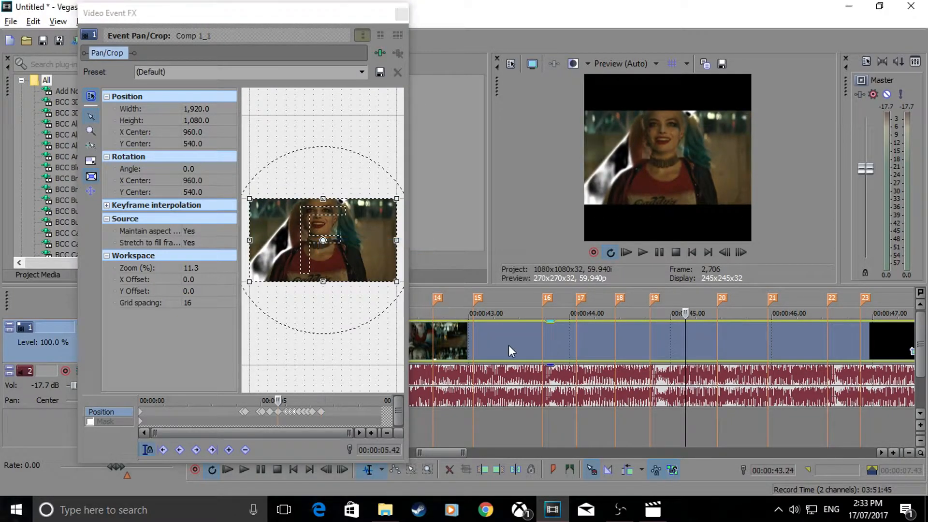
Preview the border movement from between markers 15 and 16 through the crop keyframes up to marker 20
{"action": "left_click", "coordinate": [508, 345]}
{"action": "key", "text": "space"}
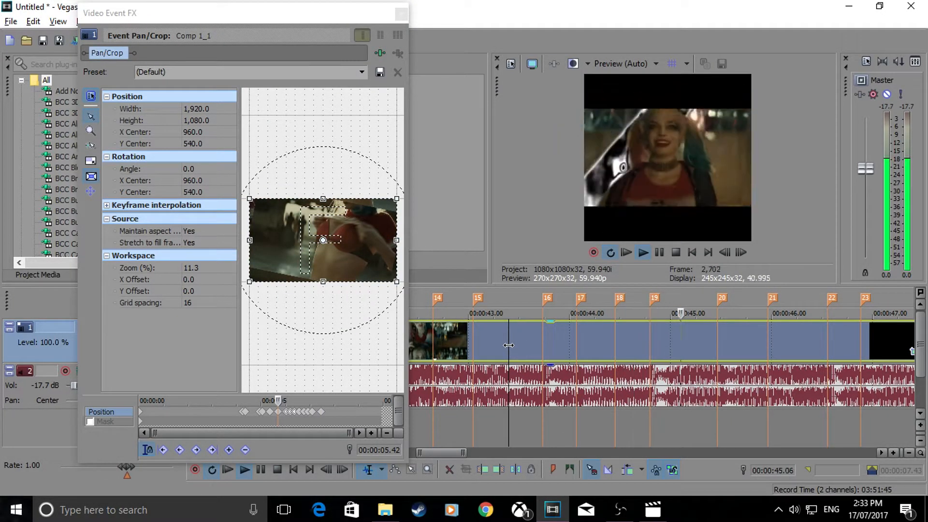
{"action": "key", "text": "space"}
{"action": "key", "text": "space"}
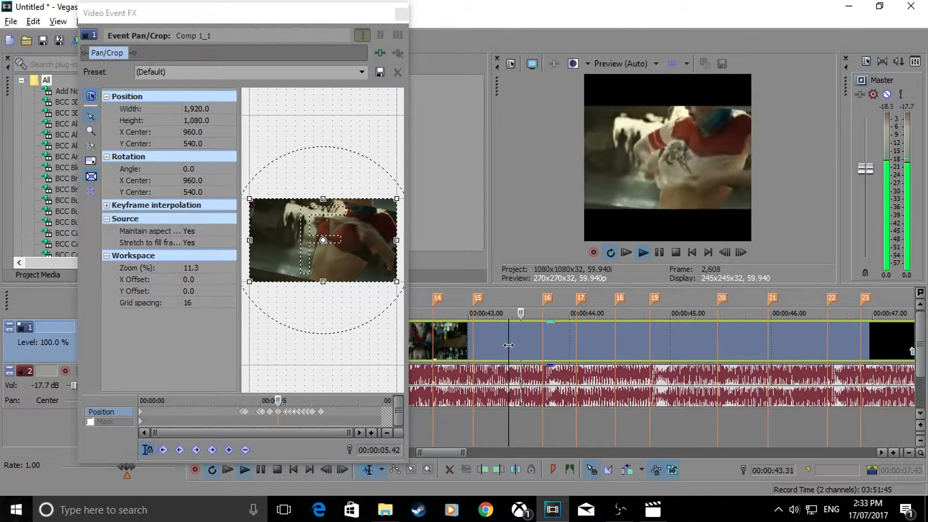
{"action": "key", "text": "space"}
Check the crop keyframes from marker 15 to just past marker 18, and close the Event Pan/Crop window
{"action": "scroll", "coordinate": [496, 340], "scroll_direction": "down", "scroll_amount": 3}
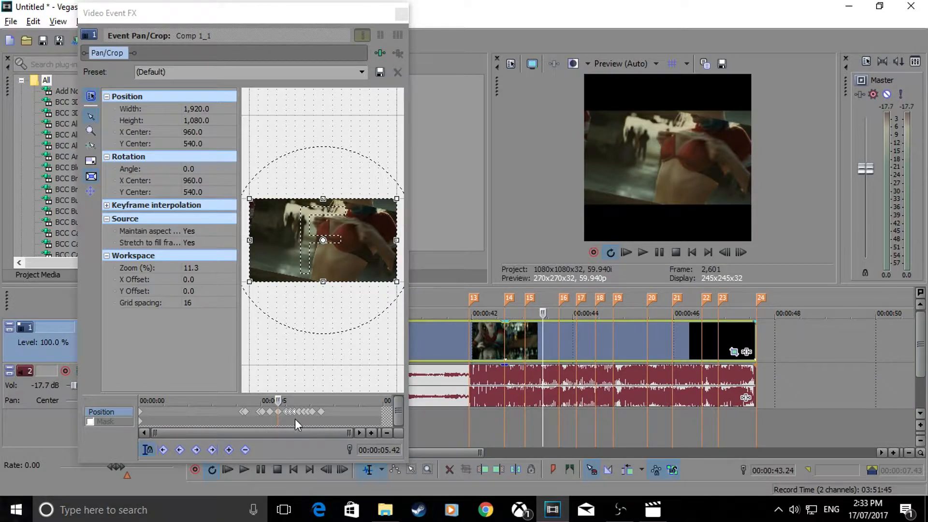
{"action": "scroll", "coordinate": [287, 420], "scroll_direction": "up", "scroll_amount": 4}
{"action": "left_click_drag", "start_coordinate": [261, 400], "coordinate": [285, 400]}
{"action": "left_click", "coordinate": [504, 334]}
{"action": "scroll", "coordinate": [527, 337], "scroll_direction": "up", "scroll_amount": 2}
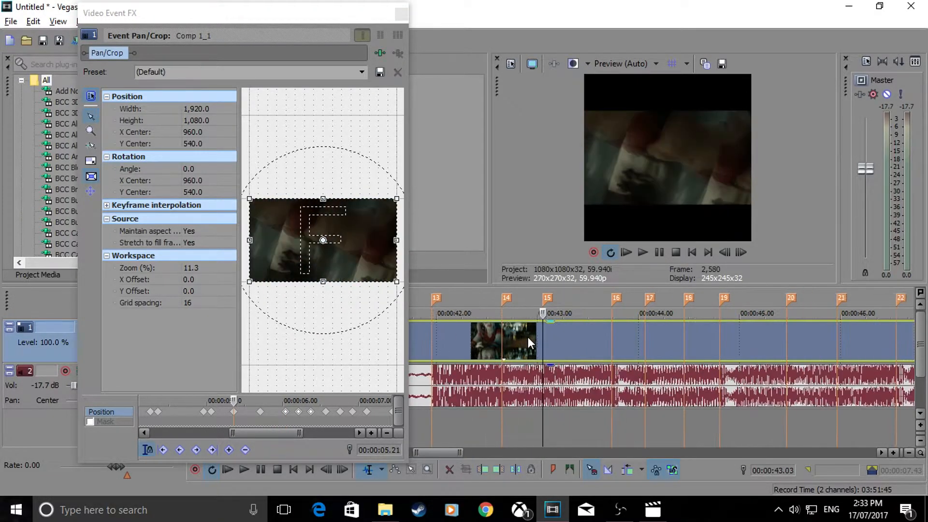
{"action": "left_click", "coordinate": [588, 339]}
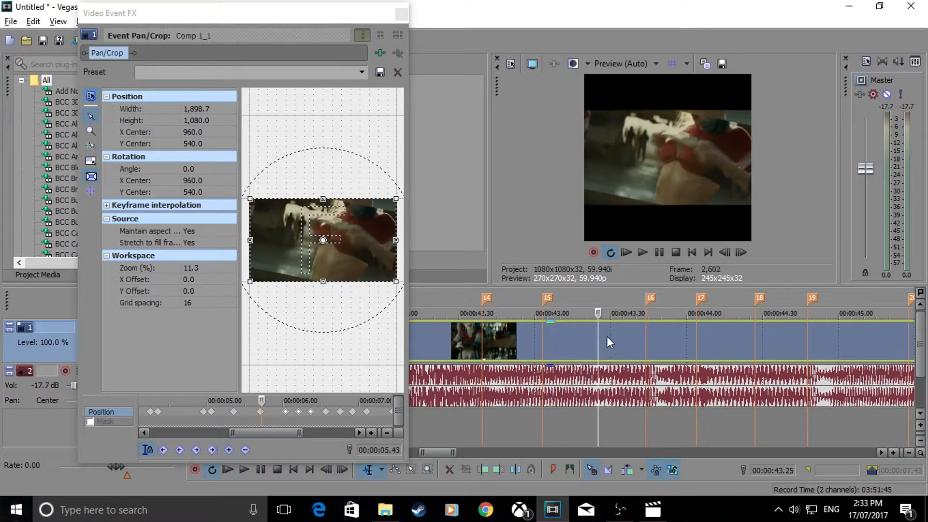
{"action": "left_click", "coordinate": [648, 334]}
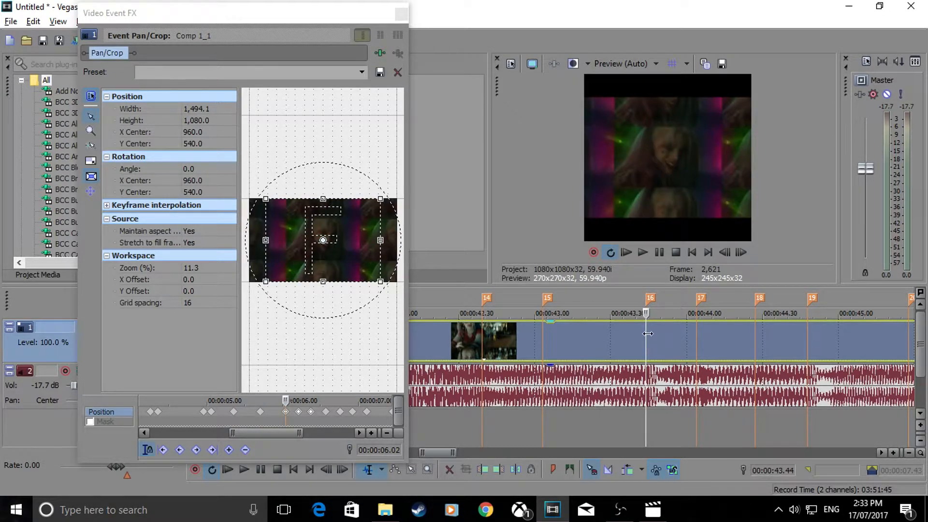
{"action": "left_click", "coordinate": [669, 337]}
{"action": "left_click", "coordinate": [696, 338]}
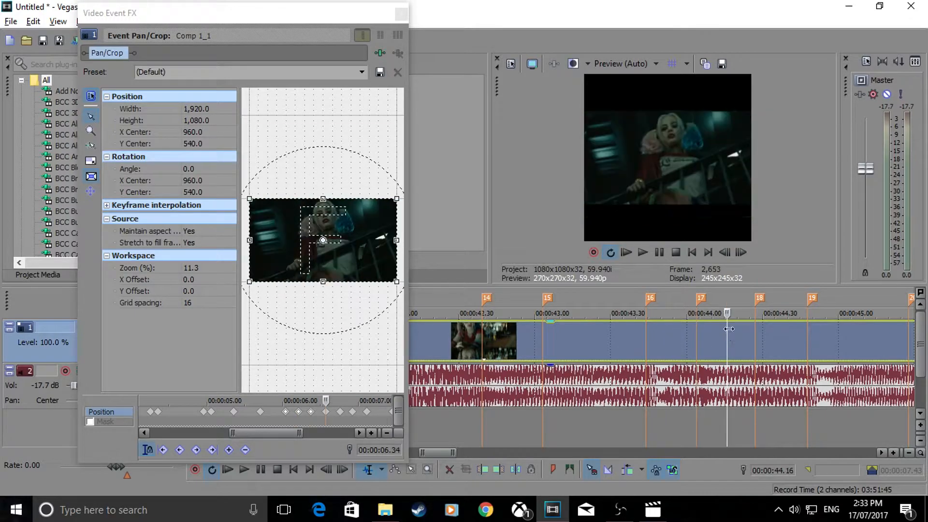
{"action": "left_click", "coordinate": [754, 332]}
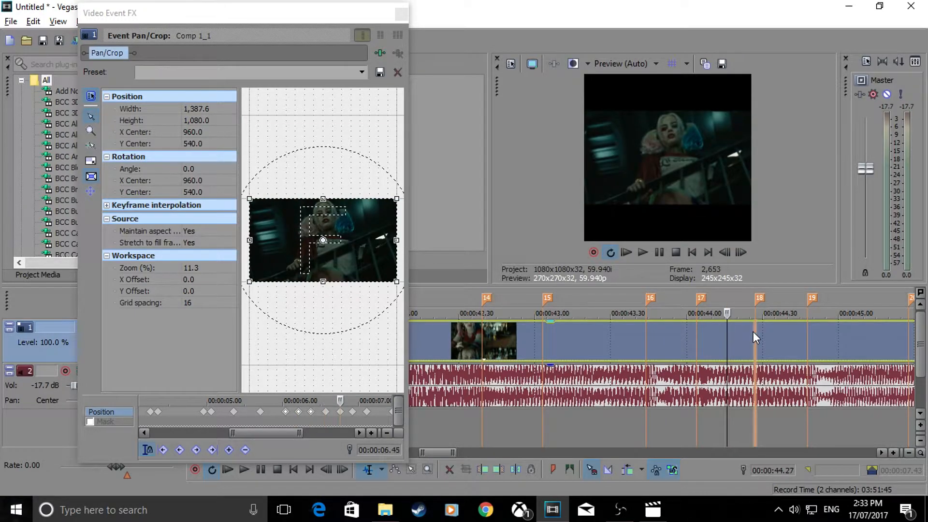
{"action": "left_click", "coordinate": [785, 333]}
{"action": "scroll", "coordinate": [370, 378], "scroll_direction": "down", "scroll_amount": 1}
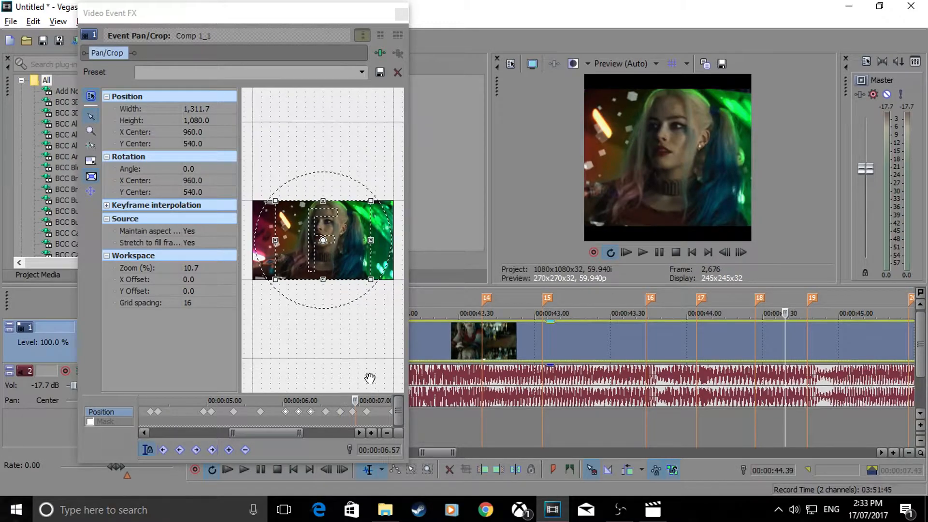
{"action": "left_click", "coordinate": [469, 349]}
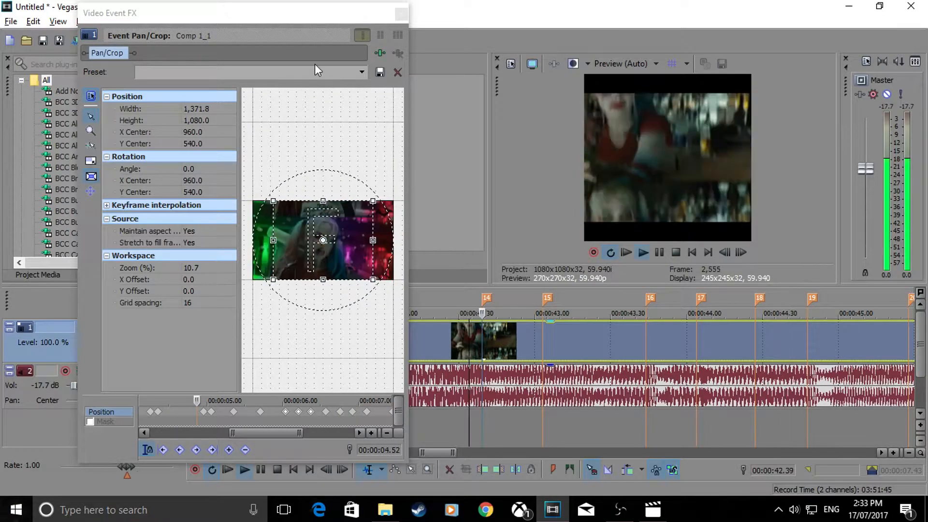
{"action": "left_click", "coordinate": [402, 13]}
Open harley borders.mp4 in Films & TV, watch its border effect around 0:04, and close the player and the folder
{"action": "left_click", "coordinate": [385, 510]}
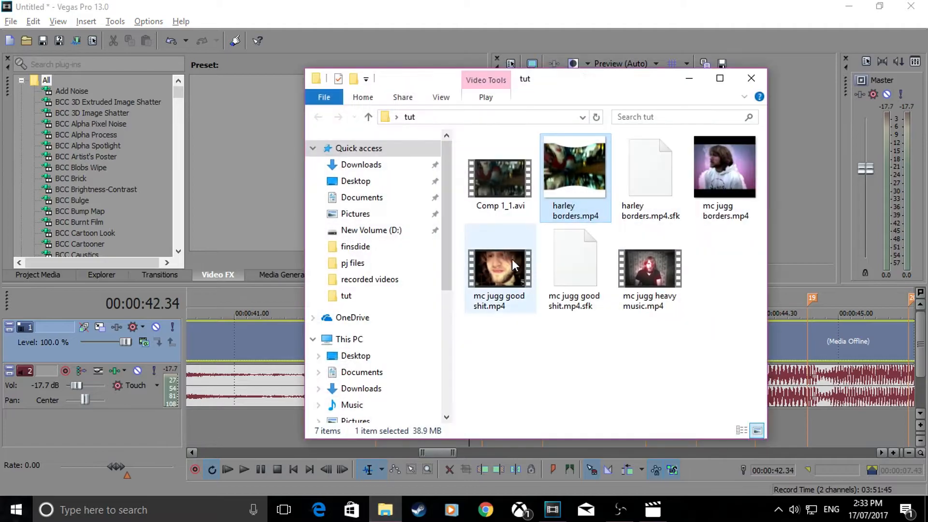
{"action": "double_click", "coordinate": [590, 158]}
{"action": "left_click_drag", "start_coordinate": [407, 373], "coordinate": [170, 373]}
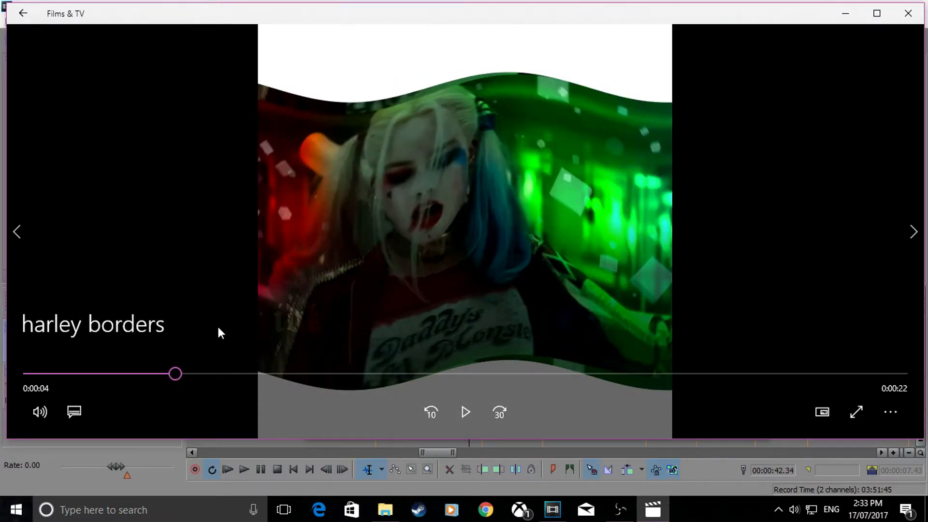
{"action": "left_click", "coordinate": [144, 373]}
{"action": "key", "text": "space"}
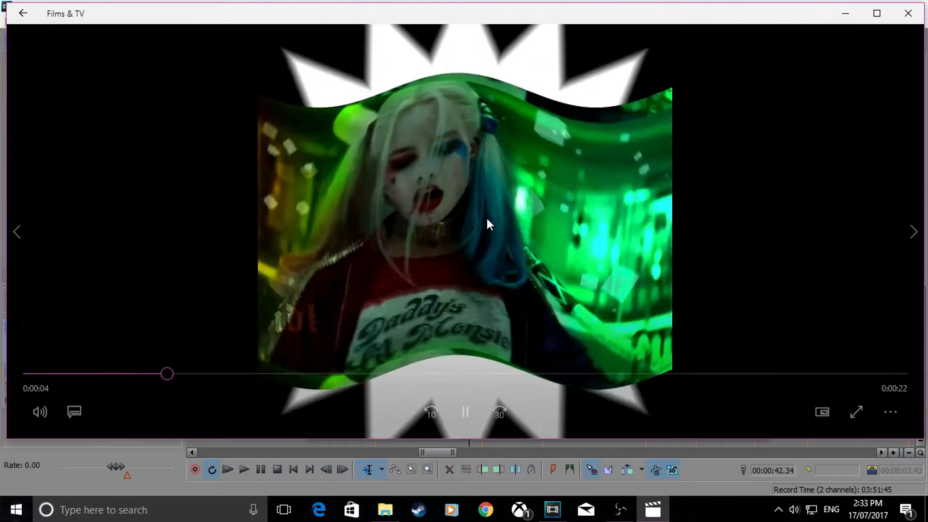
{"action": "left_click", "coordinate": [906, 14]}
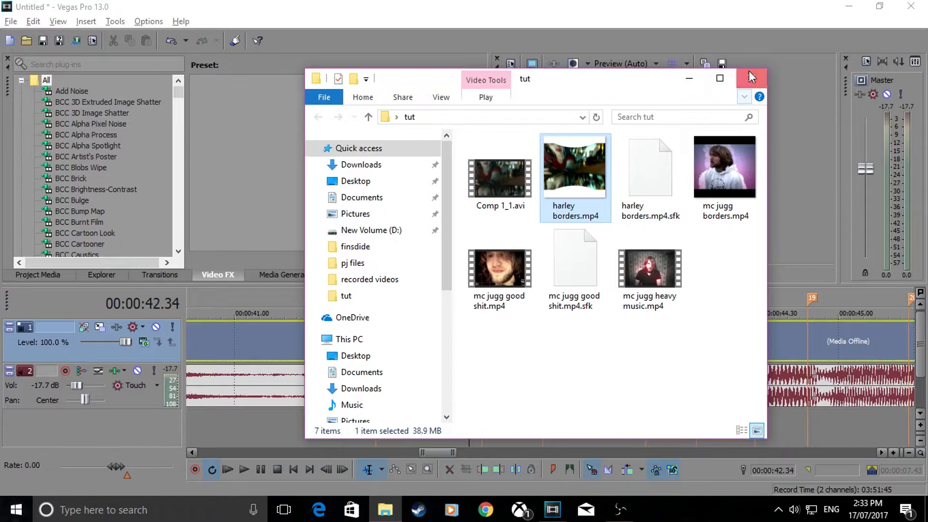
{"action": "left_click", "coordinate": [751, 77]}
Preview the clip from just before marker 13, and place the playhead at marker 13
{"action": "scroll", "coordinate": [481, 413], "scroll_direction": "down", "scroll_amount": 1}
{"action": "left_click", "coordinate": [503, 421]}
{"action": "key", "text": "space"}
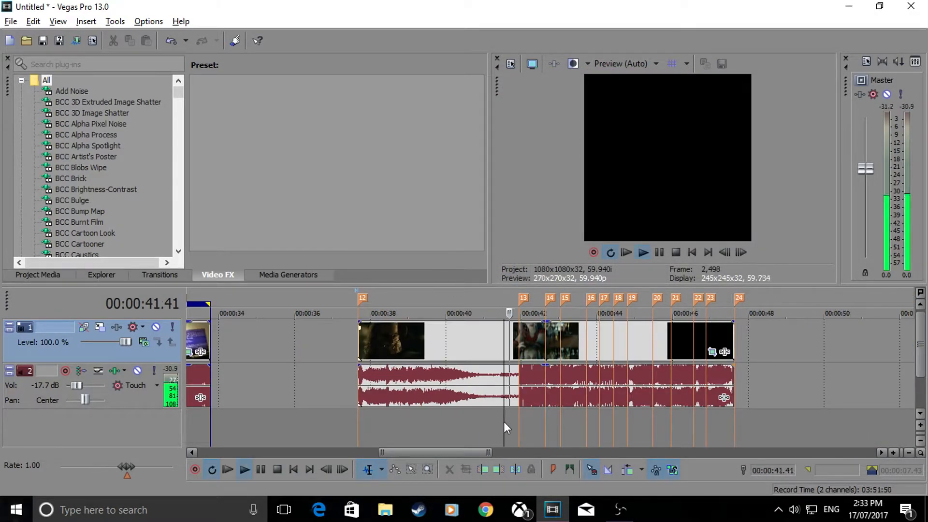
{"action": "key", "text": "space"}
{"action": "left_click", "coordinate": [506, 421]}
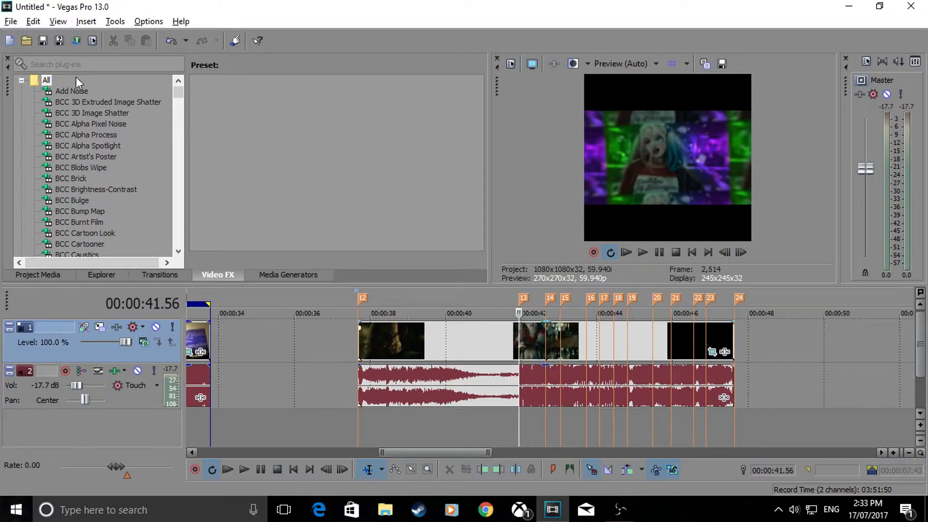
Add a white Solid Color generated event on a new track below the audio, starting at marker 13
{"action": "left_click", "coordinate": [272, 279]}
{"action": "scroll", "coordinate": [80, 186], "scroll_direction": "down", "scroll_amount": 20}
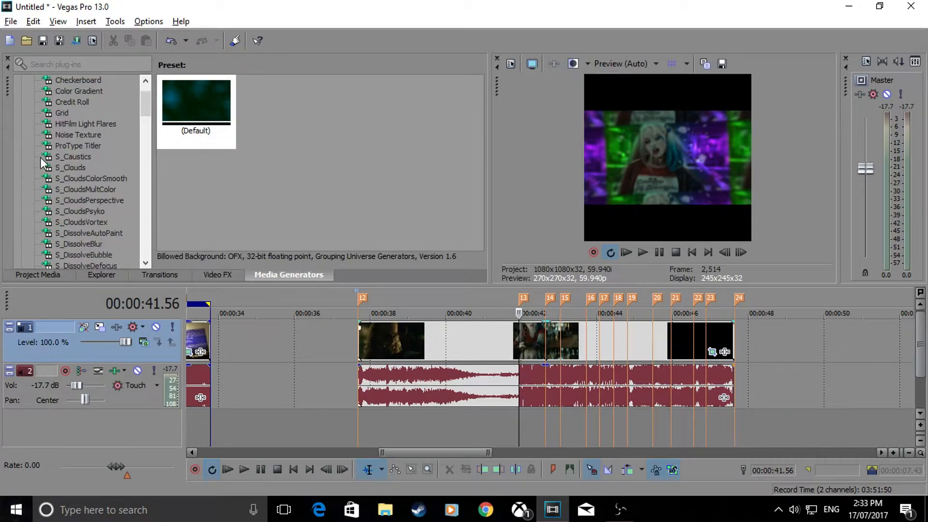
{"action": "scroll", "coordinate": [78, 199], "scroll_direction": "down", "scroll_amount": 10}
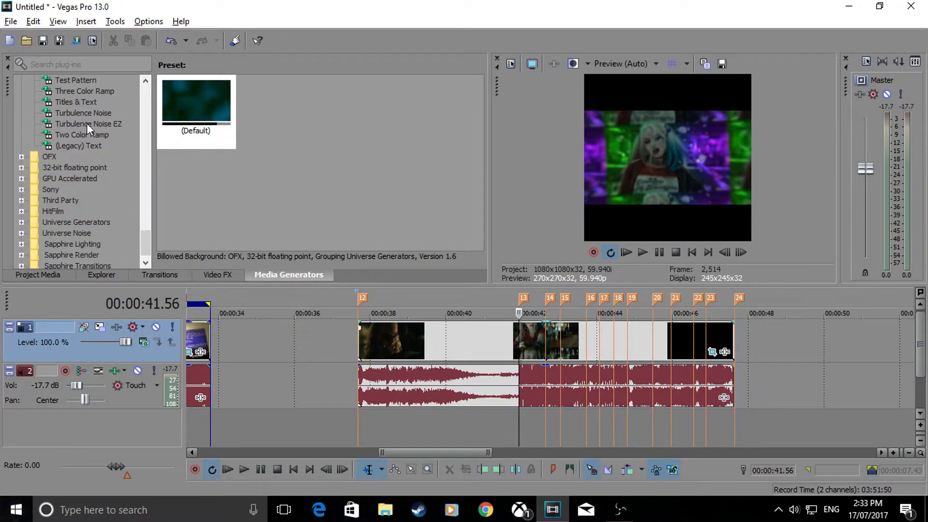
{"action": "scroll", "coordinate": [68, 117], "scroll_direction": "up", "scroll_amount": 2}
{"action": "left_click", "coordinate": [79, 133]}
{"action": "left_click_drag", "start_coordinate": [195, 108], "coordinate": [521, 422]}
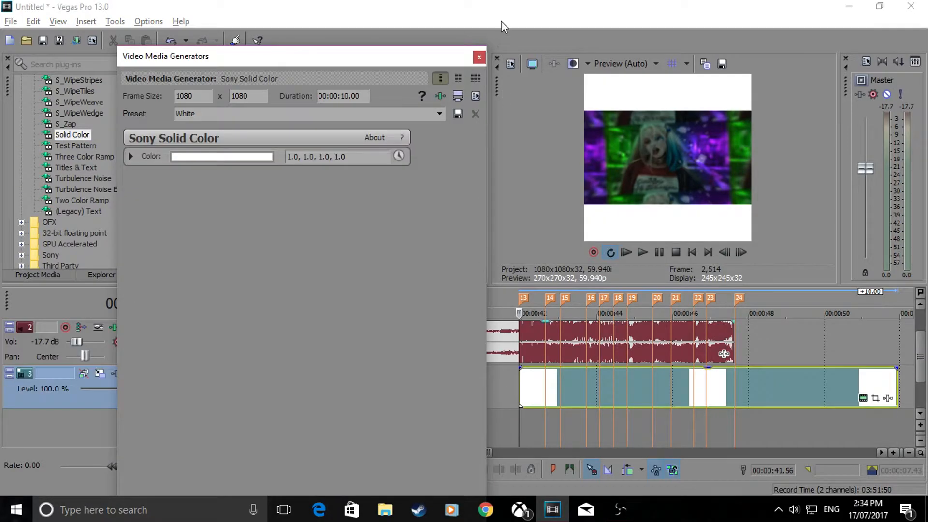
{"action": "left_click", "coordinate": [479, 57]}
Add a black Solid Color generated event ahead of the white one on the same track, starting just before marker 12
{"action": "left_click_drag", "start_coordinate": [273, 104], "coordinate": [271, 209]}
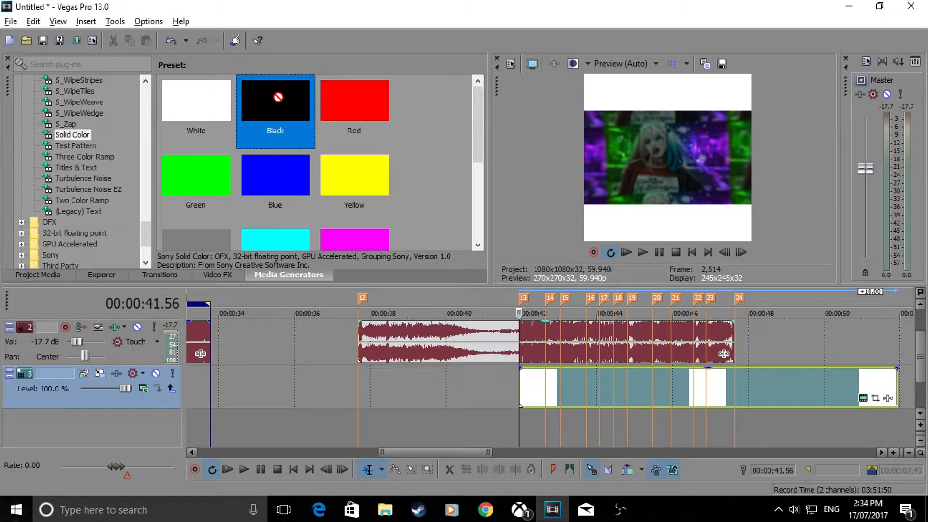
{"action": "left_click", "coordinate": [500, 389]}
{"action": "key", "text": "space"}
{"action": "key", "text": "space"}
{"action": "left_click", "coordinate": [521, 383]}
{"action": "left_click_drag", "start_coordinate": [252, 105], "coordinate": [335, 393]}
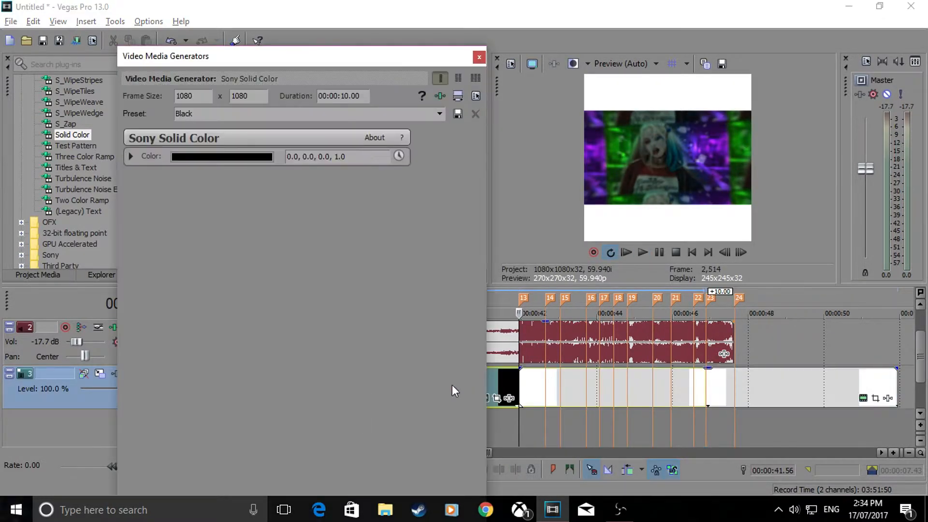
{"action": "left_click", "coordinate": [478, 57]}
Cut the black solid down to its short first piece, and move that piece to overlap the white solid's start by 0.20
{"action": "left_click", "coordinate": [384, 354]}
{"action": "left_click", "coordinate": [456, 372]}
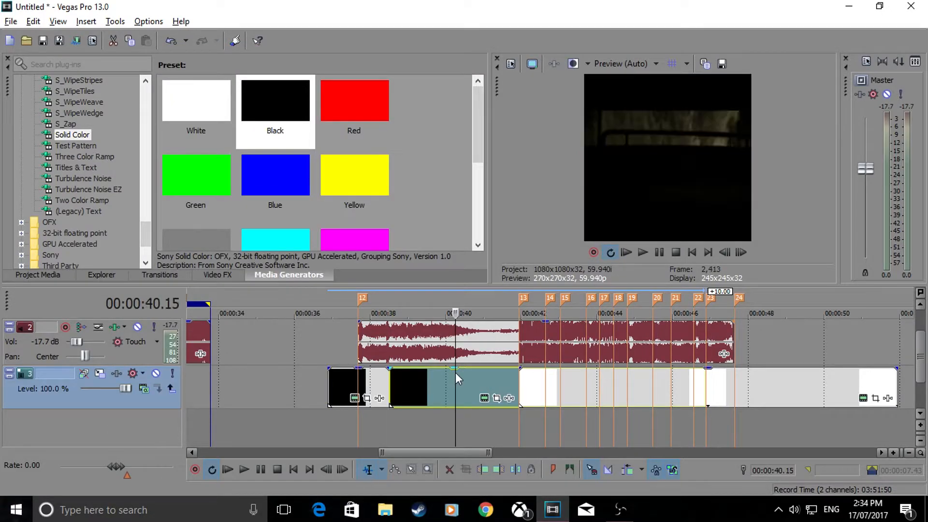
{"action": "key", "text": "Delete"}
{"action": "mouse_move", "coordinate": [368, 379]}
{"action": "left_mouse_down"}
{"action": "mouse_move", "coordinate": [509, 389]}
{"action": "mouse_move", "coordinate": [531, 377]}
{"action": "left_mouse_up"}
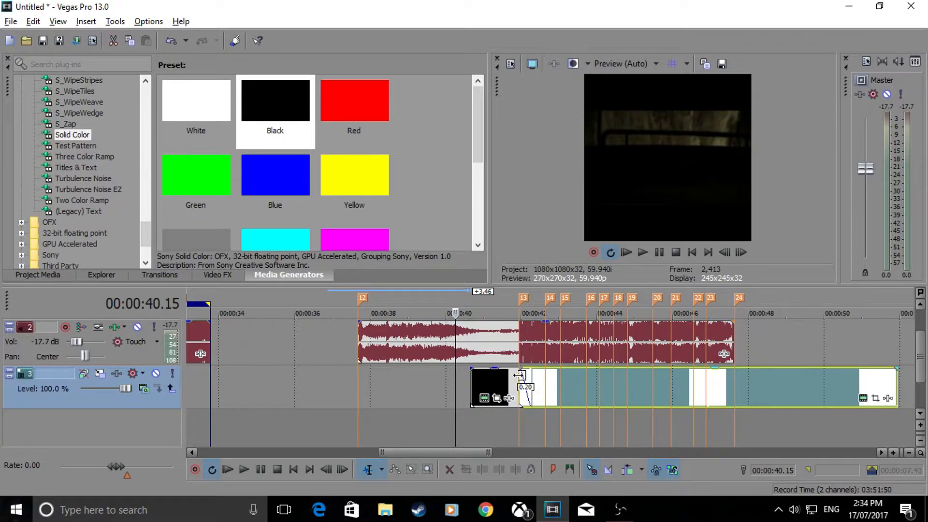
Preview the crossfade from the black solid to the white solid across marker 13, and examine it up close
{"action": "left_click", "coordinate": [512, 375]}
{"action": "key", "text": "space"}
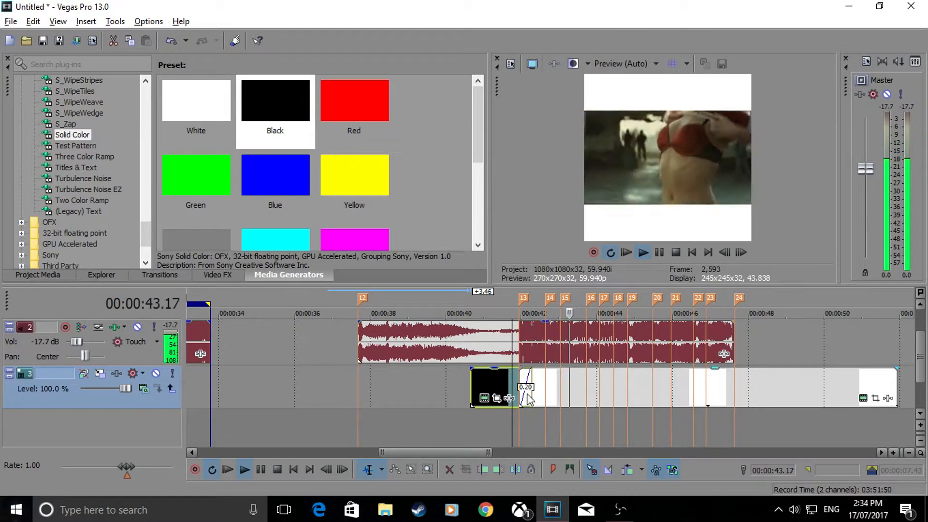
{"action": "key", "text": "space"}
{"action": "scroll", "coordinate": [512, 380], "scroll_direction": "up", "scroll_amount": 3}
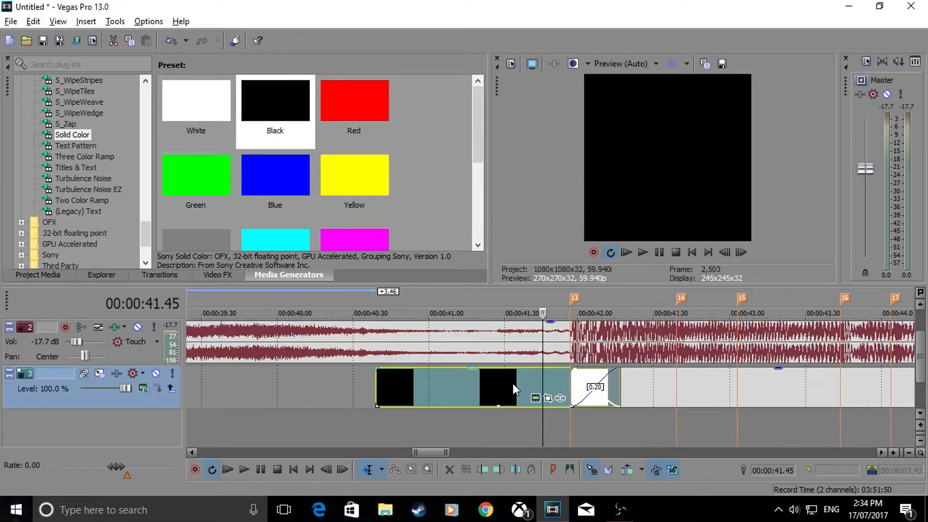
Switch to the desktop's tut folder and play harley borders.mp4 to examine its border movement around the 4-second mark
{"action": "left_click", "coordinate": [561, 384]}
{"action": "scroll", "coordinate": [576, 382], "scroll_direction": "down", "scroll_amount": 4}
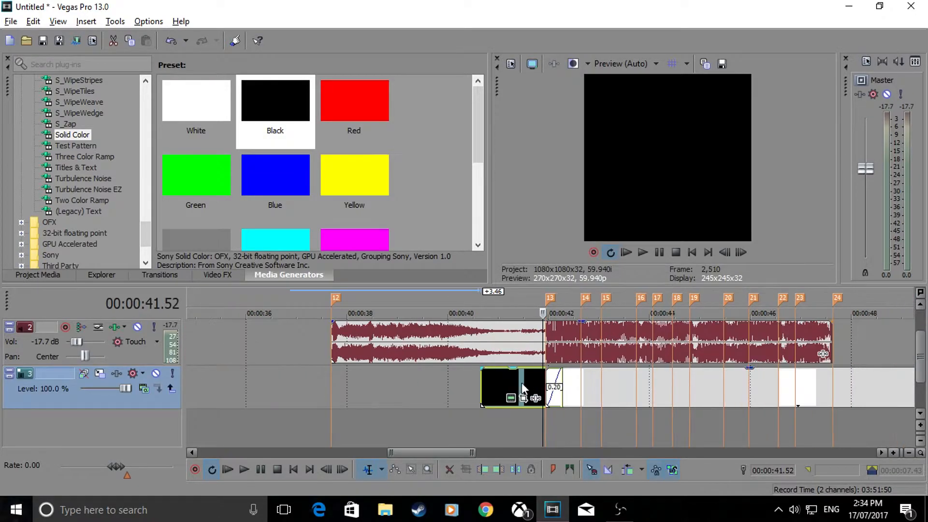
{"action": "left_click", "coordinate": [558, 515]}
{"action": "left_click", "coordinate": [544, 517]}
{"action": "left_click", "coordinate": [385, 509]}
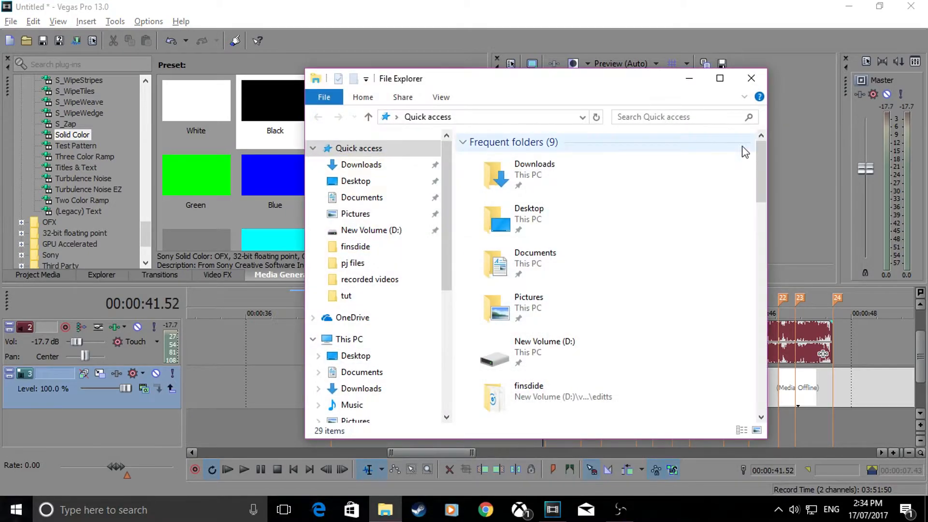
{"action": "left_click", "coordinate": [751, 78]}
{"action": "left_click", "coordinate": [849, 7]}
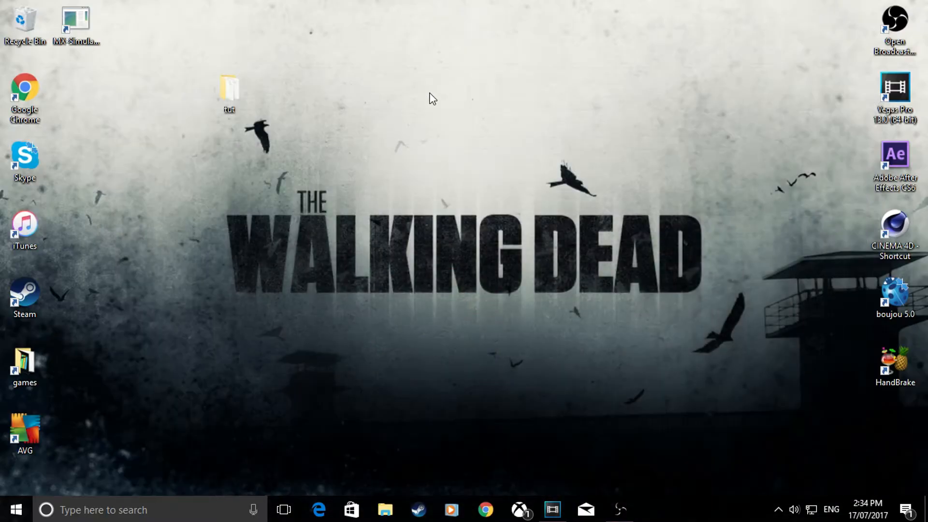
{"action": "double_click", "coordinate": [246, 92]}
{"action": "double_click", "coordinate": [585, 171]}
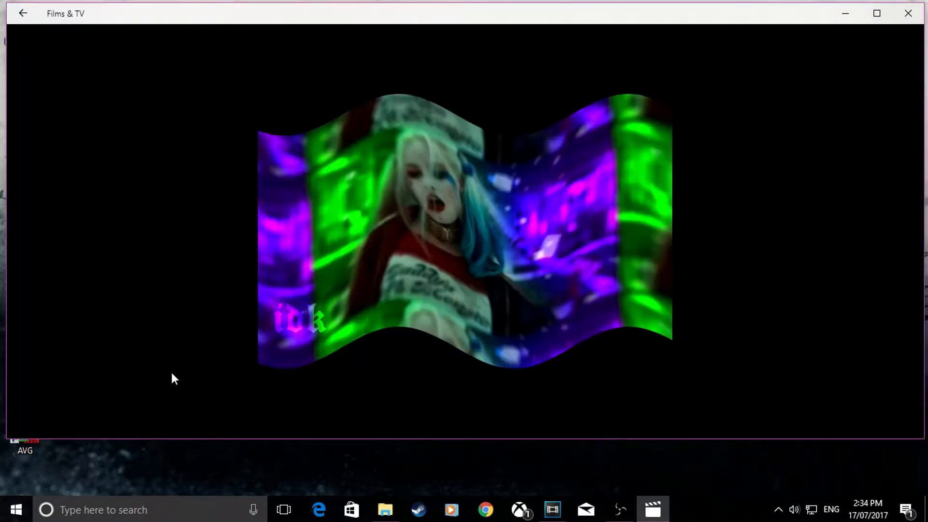
{"action": "left_click", "coordinate": [168, 371]}
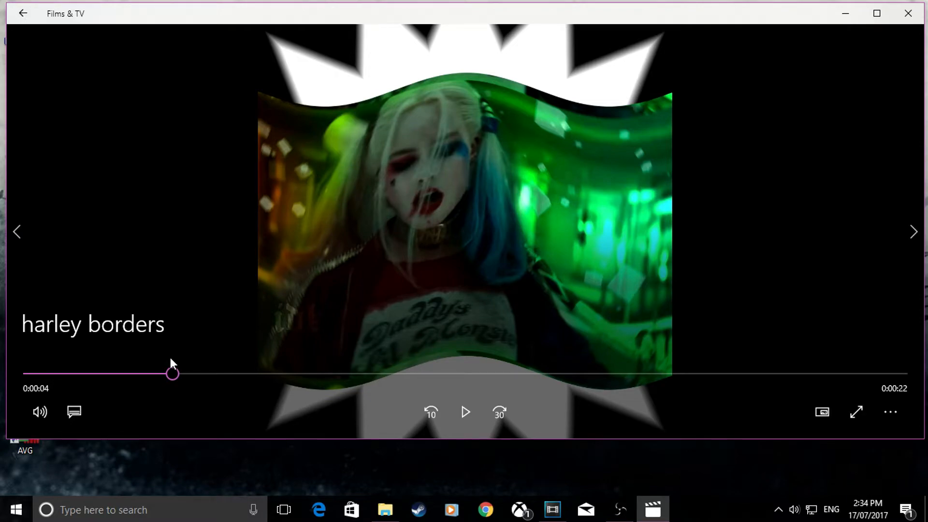
{"action": "left_click", "coordinate": [909, 13]}
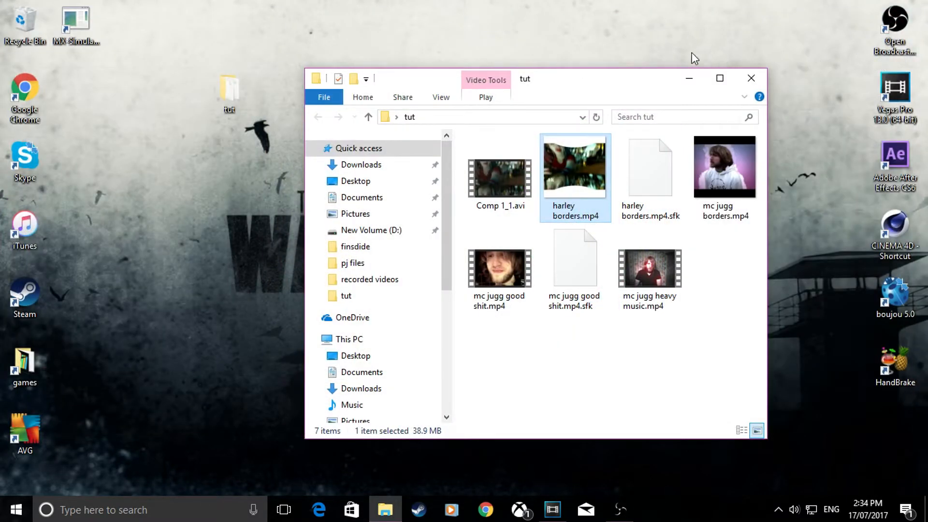
Replay harley borders.mp4 up to the change near 4 seconds, and return to the Vegas Pro project
{"action": "double_click", "coordinate": [592, 161]}
{"action": "left_click", "coordinate": [325, 373]}
{"action": "left_click_drag", "start_coordinate": [324, 367], "coordinate": [152, 368]}
{"action": "key", "text": "space"}
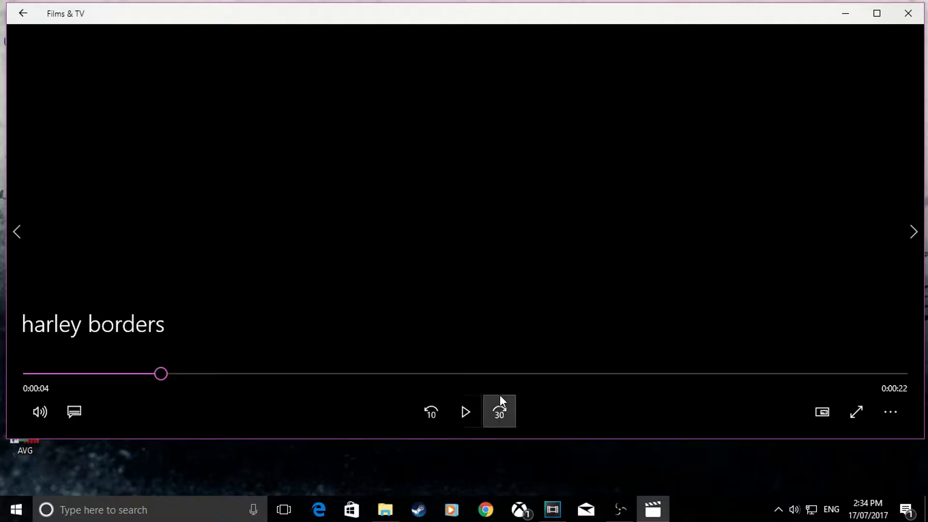
{"action": "left_click", "coordinate": [908, 13]}
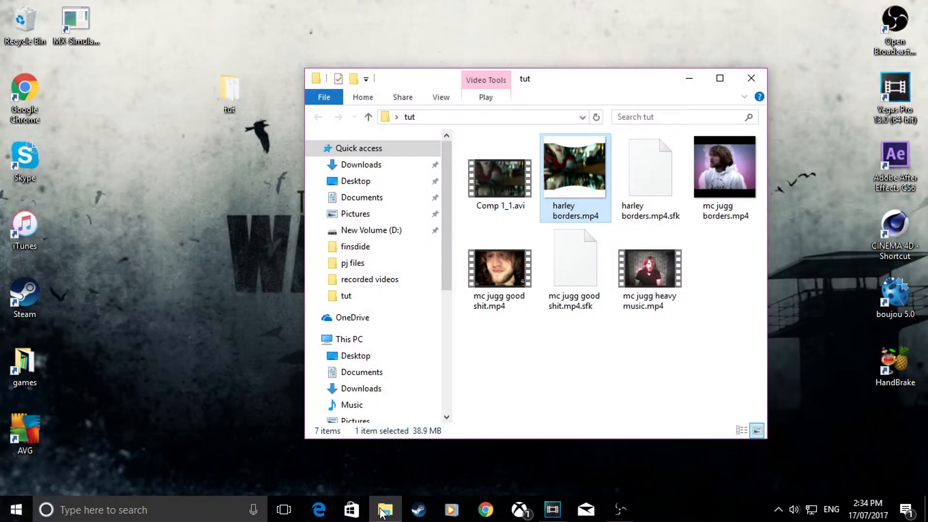
{"action": "left_click", "coordinate": [552, 510]}
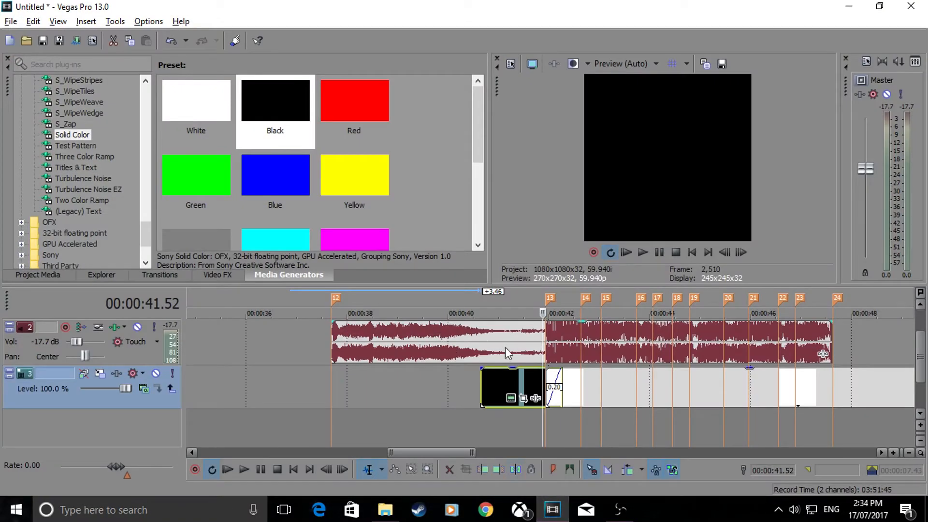
Examine the Comp 1_1 clip against its solid backgrounds at marker 13 and marker 14 in the preview
{"action": "scroll", "coordinate": [507, 349], "scroll_direction": "down", "scroll_amount": 4}
{"action": "scroll", "coordinate": [921, 350], "scroll_direction": "up", "scroll_amount": 1}
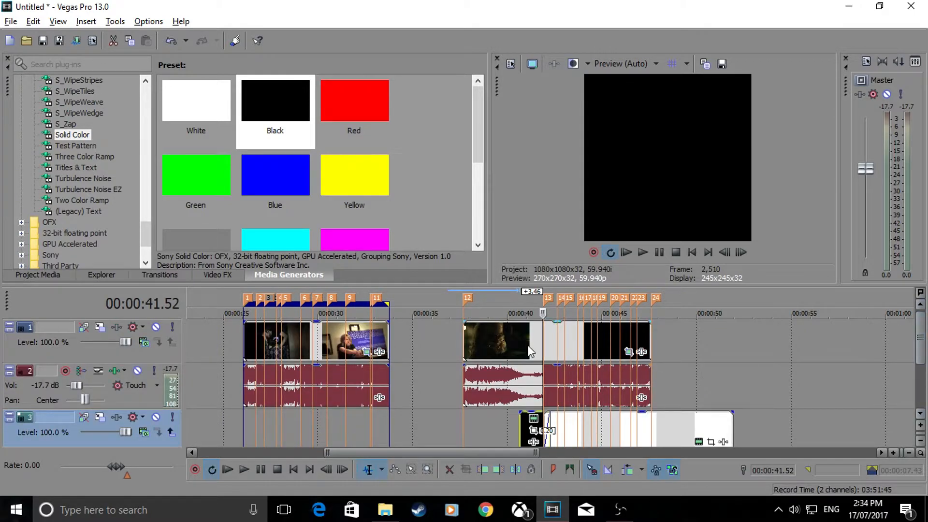
{"action": "scroll", "coordinate": [591, 342], "scroll_direction": "up", "scroll_amount": 3}
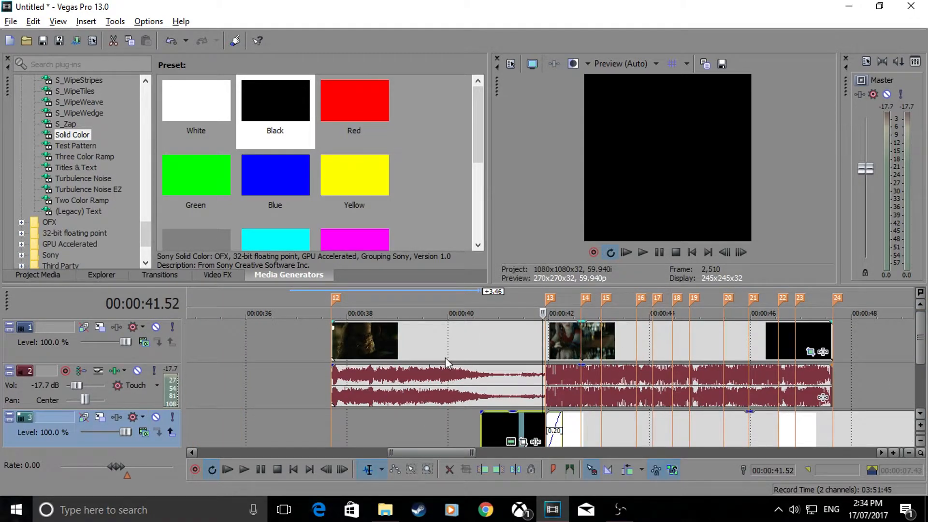
{"action": "left_click", "coordinate": [546, 346]}
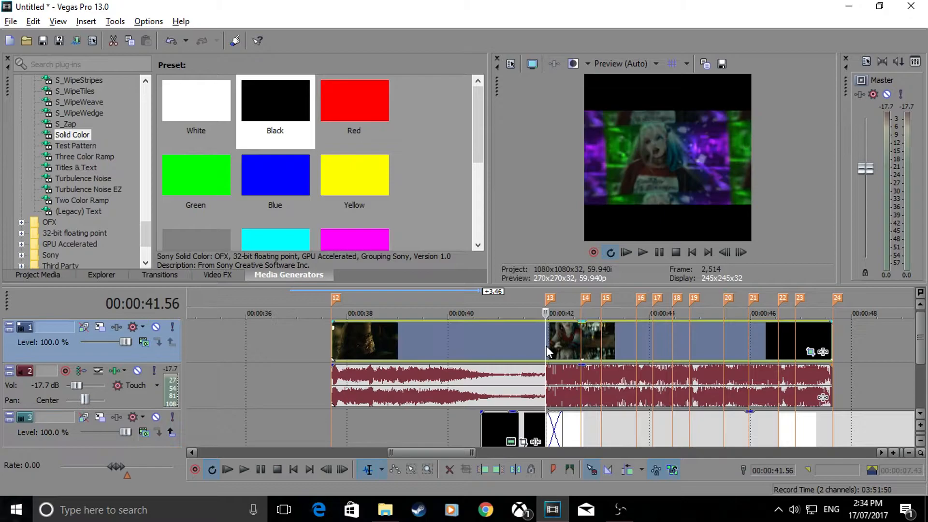
{"action": "scroll", "coordinate": [546, 346], "scroll_direction": "up", "scroll_amount": 2}
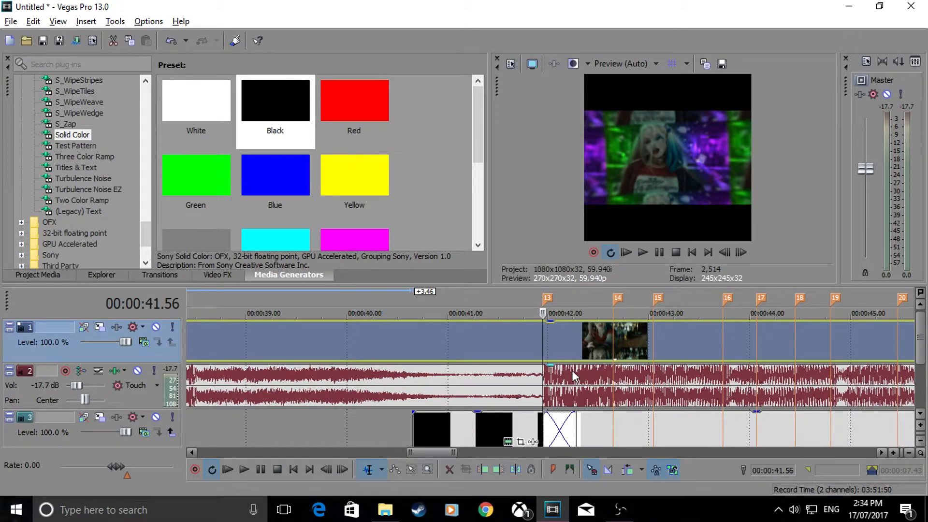
{"action": "left_click", "coordinate": [613, 336]}
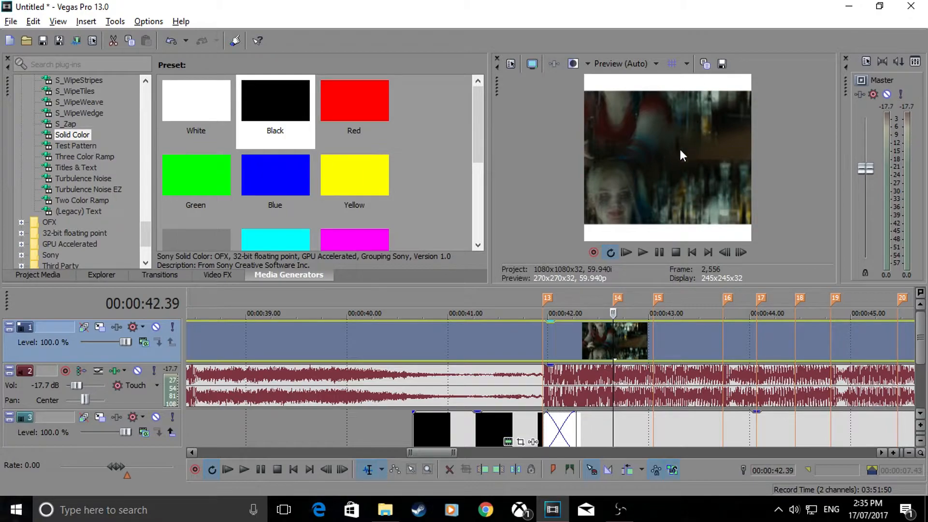
Play sad dad bordwers.mp4 from the finsdide folder through to its end to examine its borders, and close it
{"action": "left_click", "coordinate": [385, 508]}
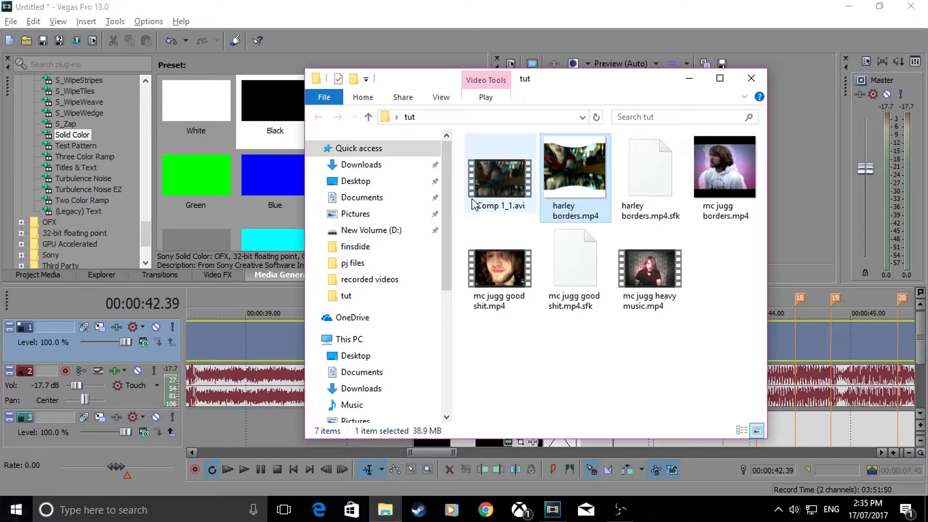
{"action": "left_click", "coordinate": [366, 250]}
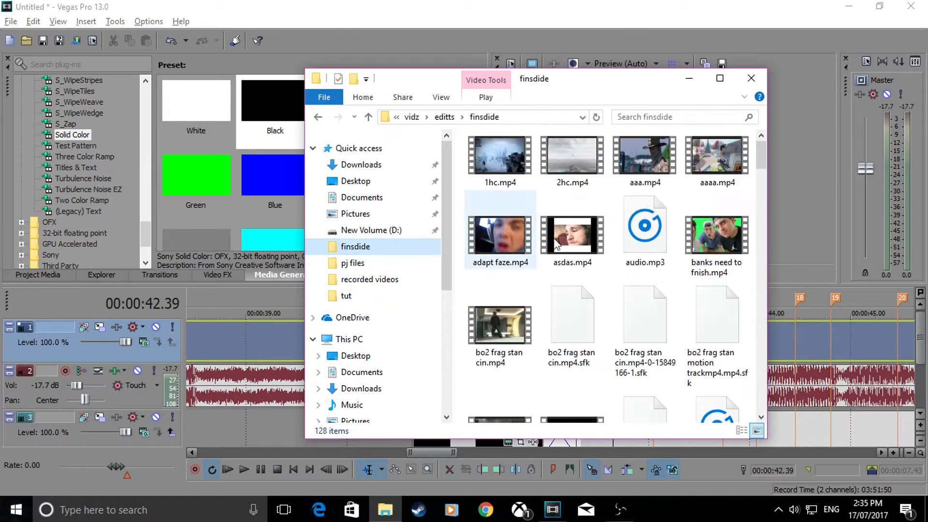
{"action": "scroll", "coordinate": [664, 287], "scroll_direction": "down", "scroll_amount": 5}
{"action": "left_click_drag", "start_coordinate": [760, 211], "coordinate": [639, 308]}
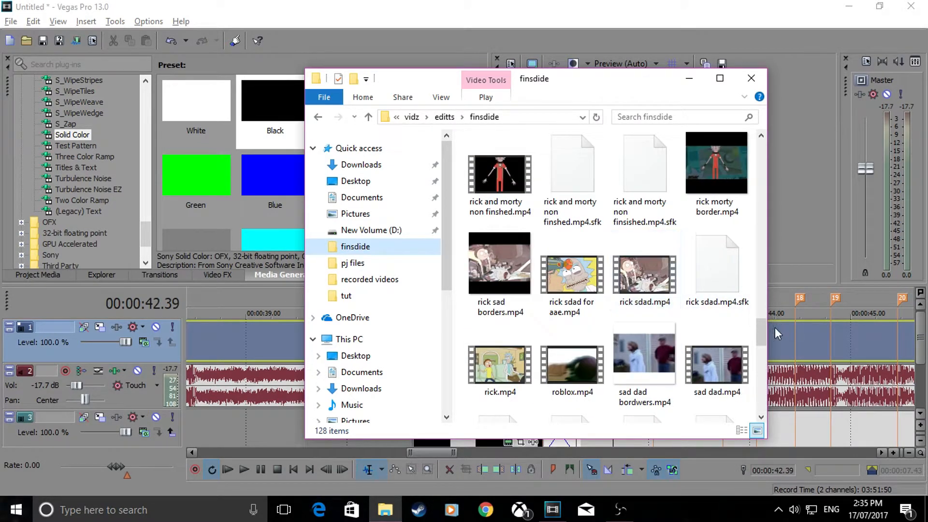
{"action": "double_click", "coordinate": [645, 355]}
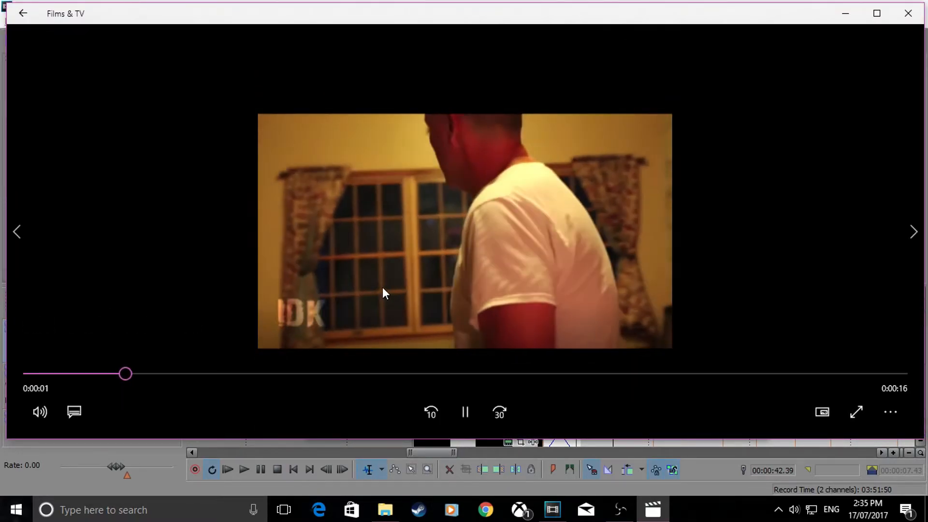
{"action": "left_click", "coordinate": [298, 374]}
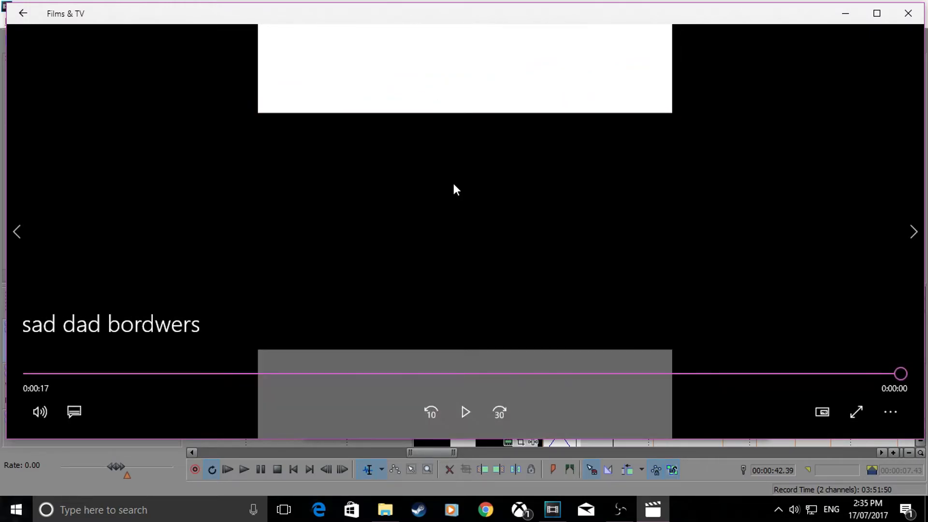
{"action": "left_click", "coordinate": [908, 13]}
{"action": "left_click", "coordinate": [750, 78]}
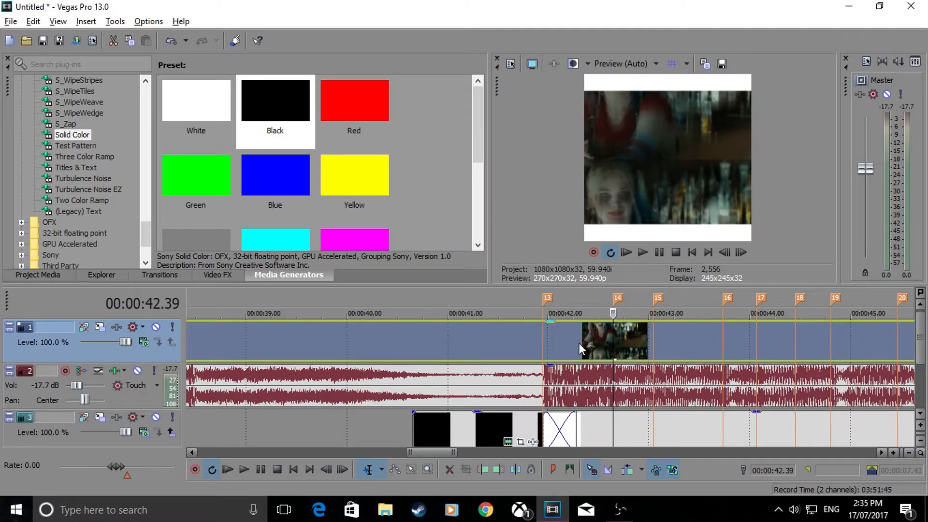
Shorten the crossfade between the black and white solids at marker 13 to 0.15
{"action": "scroll", "coordinate": [579, 343], "scroll_direction": "down", "scroll_amount": 2}
{"action": "left_click", "coordinate": [516, 330]}
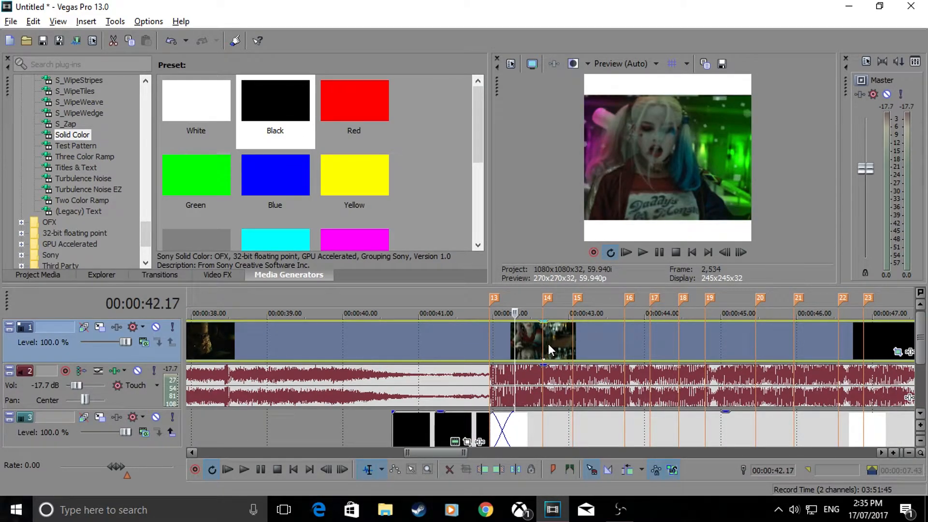
{"action": "left_click", "coordinate": [487, 340]}
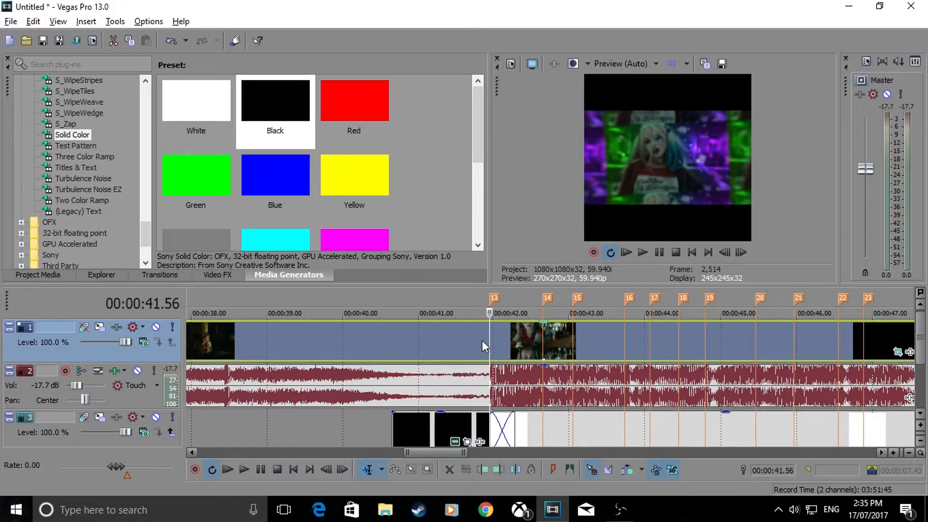
{"action": "left_click", "coordinate": [502, 425]}
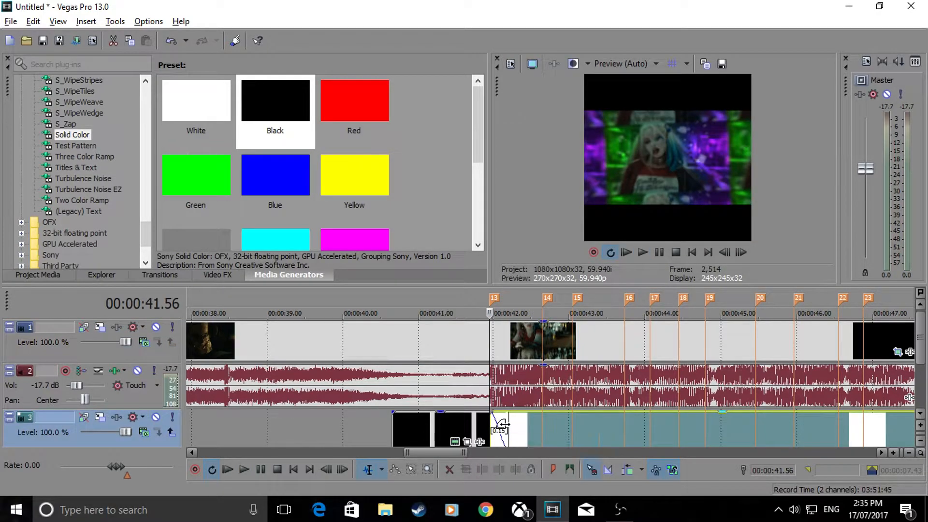
{"action": "key", "text": "space"}
{"action": "key", "text": "space"}
{"action": "scroll", "coordinate": [503, 341], "scroll_direction": "down", "scroll_amount": 2}
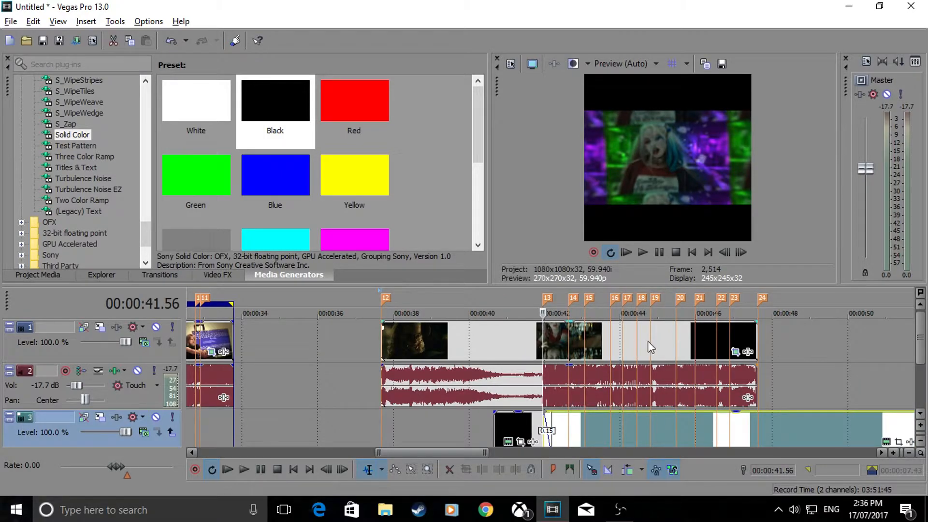
Add the Sony Wave effect to the Comp 1_1 clip, and split the clip at marker 13
{"action": "left_click", "coordinate": [740, 353]}
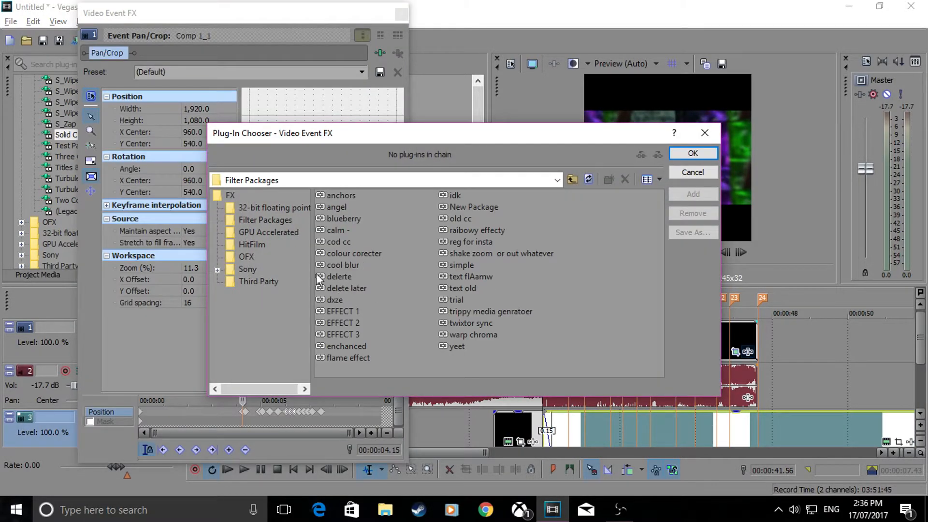
{"action": "left_click", "coordinate": [228, 196]}
{"action": "left_click", "coordinate": [374, 296]}
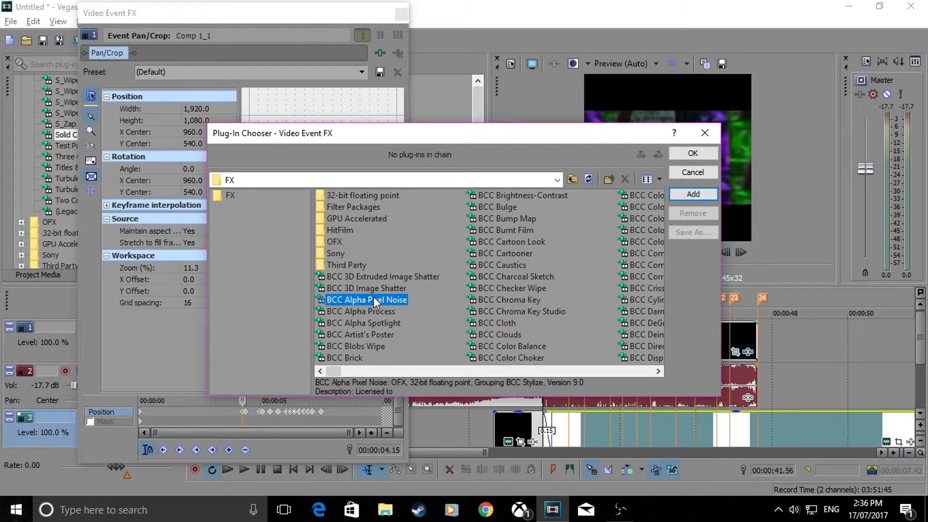
{"action": "type", "text": "sony wave"}
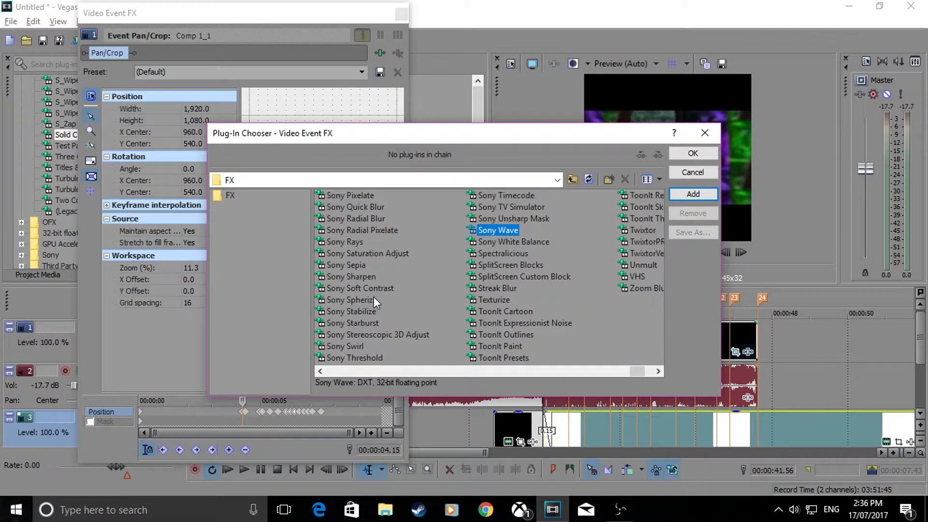
{"action": "left_click", "coordinate": [691, 194]}
{"action": "left_click", "coordinate": [692, 154]}
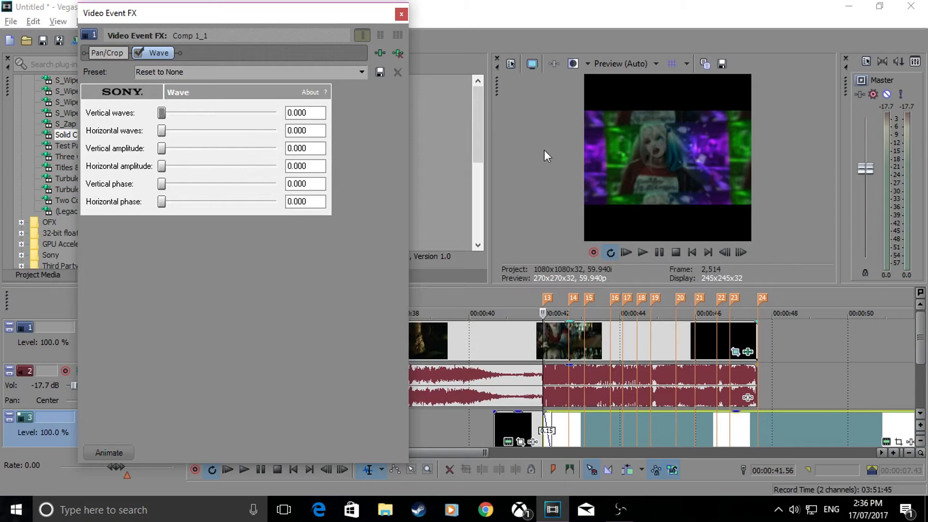
{"action": "left_click", "coordinate": [544, 336]}
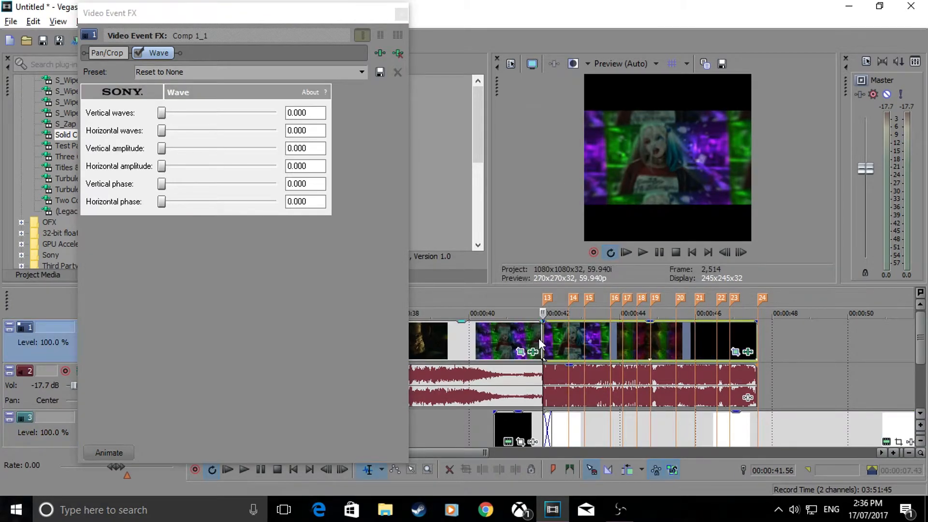
{"action": "scroll", "coordinate": [539, 339], "scroll_direction": "up", "scroll_amount": 3}
Try the Wave effect with 8.000 horizontal waves, a horizontal amplitude of 0.086 and a horizontal phase of 0.560
{"action": "mouse_move", "coordinate": [164, 114]}
{"action": "left_mouse_down"}
{"action": "mouse_move", "coordinate": [186, 116]}
{"action": "mouse_move", "coordinate": [158, 127]}
{"action": "left_mouse_up"}
{"action": "left_click_drag", "start_coordinate": [159, 166], "coordinate": [176, 169]}
{"action": "left_click_drag", "start_coordinate": [167, 202], "coordinate": [175, 203]}
{"action": "left_click_drag", "start_coordinate": [162, 132], "coordinate": [190, 131]}
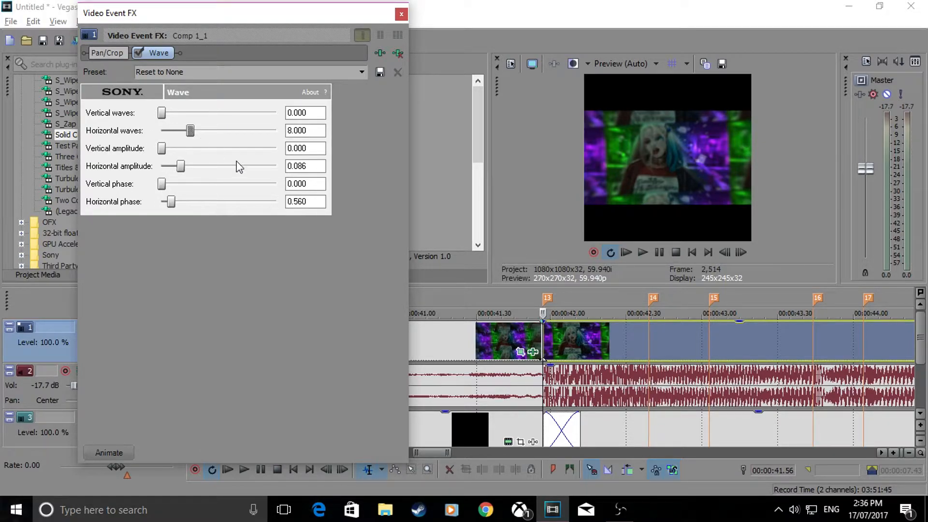
Remove the Wave effect from the Comp 1_1 piece before marker 13, and close its effect settings
{"action": "left_click", "coordinate": [572, 345]}
{"action": "left_click", "coordinate": [492, 331]}
{"action": "scroll", "coordinate": [492, 330], "scroll_direction": "down", "scroll_amount": 3}
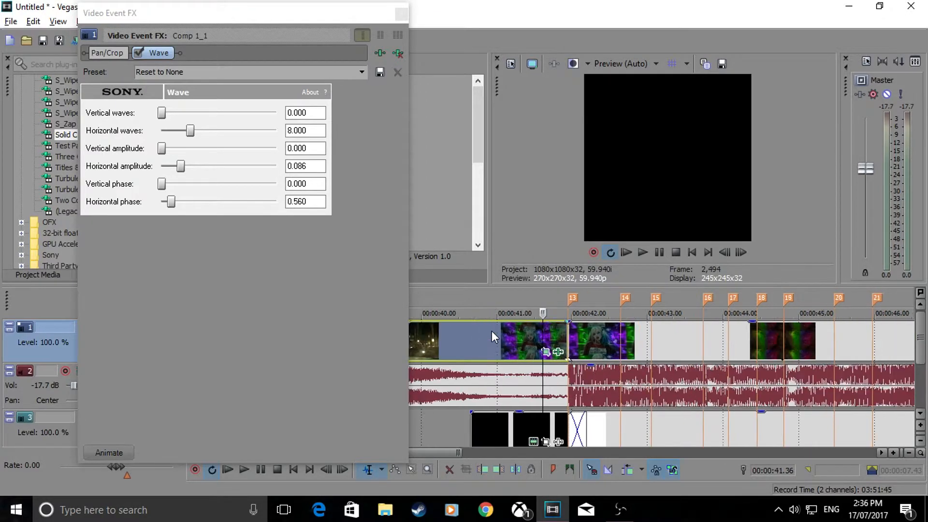
{"action": "left_click", "coordinate": [398, 53]}
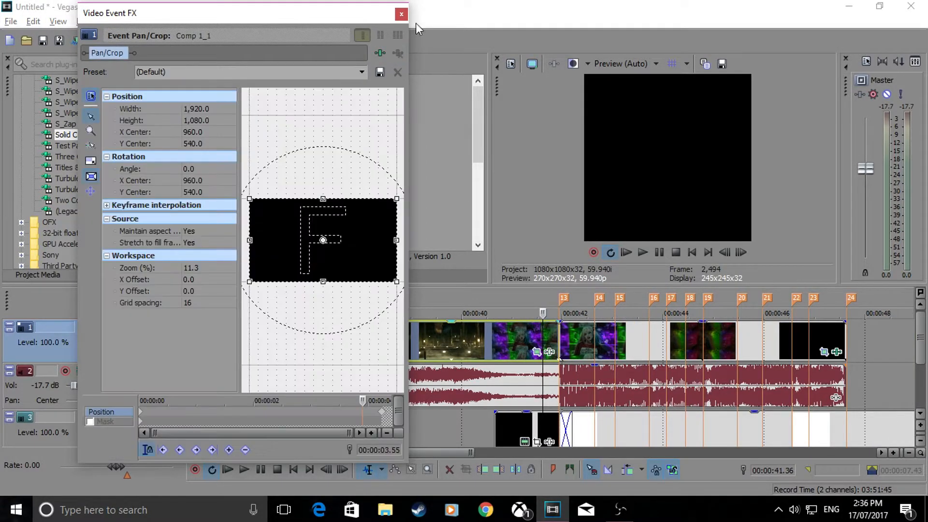
{"action": "left_click", "coordinate": [401, 14]}
Set the Wave effect on the Comp 1_1 piece after marker 13 to 3.230 horizontal waves and a horizontal amplitude of 0.083
{"action": "left_click", "coordinate": [837, 352]}
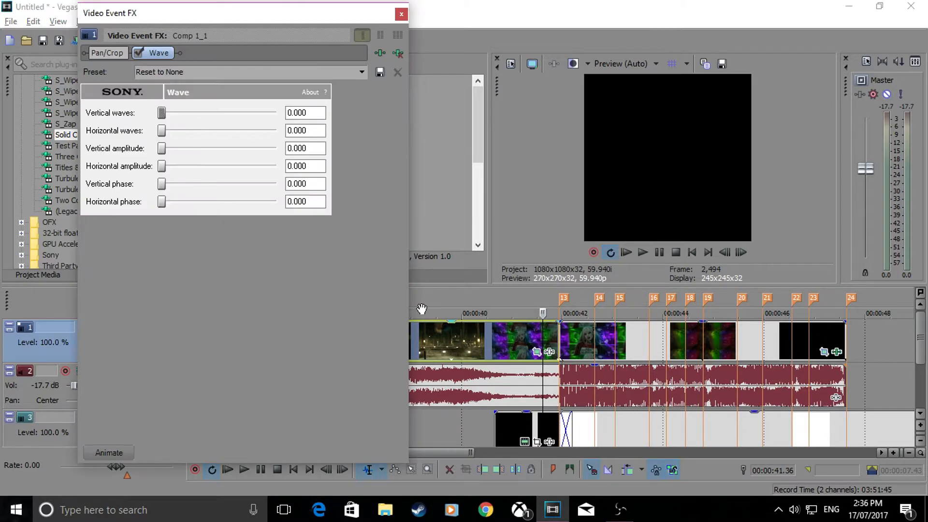
{"action": "left_click", "coordinate": [560, 334]}
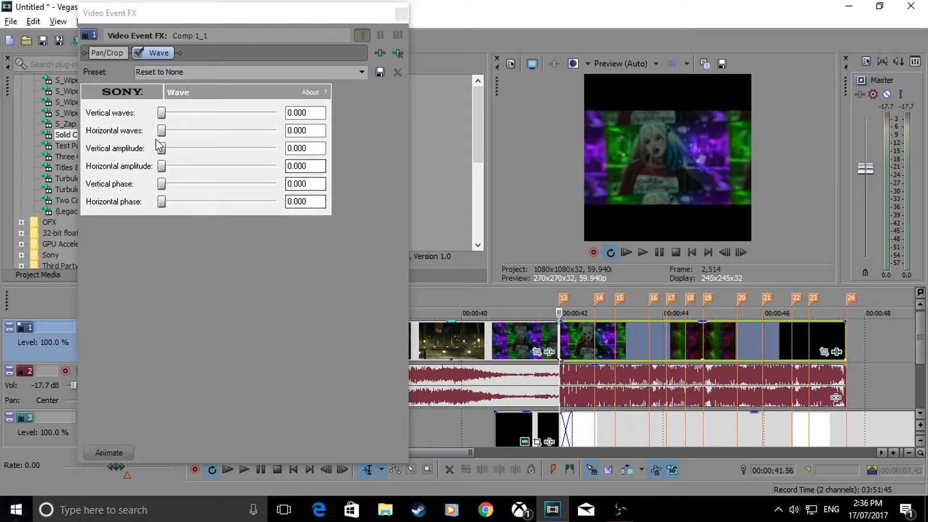
{"action": "left_click_drag", "start_coordinate": [162, 129], "coordinate": [190, 150]}
{"action": "left_click_drag", "start_coordinate": [161, 184], "coordinate": [117, 185]}
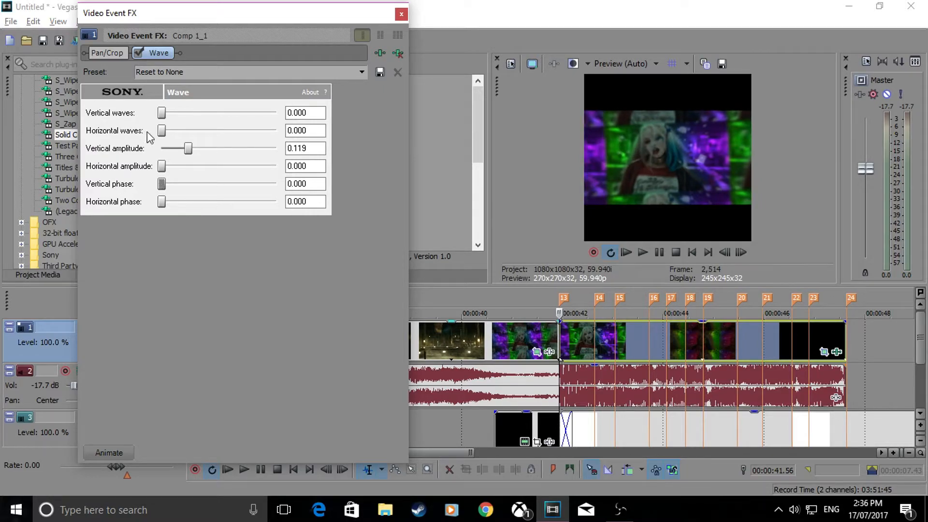
{"action": "mouse_move", "coordinate": [161, 114]}
{"action": "left_mouse_down"}
{"action": "mouse_move", "coordinate": [182, 115]}
{"action": "mouse_move", "coordinate": [148, 122]}
{"action": "left_mouse_up"}
{"action": "left_click_drag", "start_coordinate": [189, 152], "coordinate": [158, 131]}
{"action": "left_click_drag", "start_coordinate": [164, 172], "coordinate": [175, 173]}
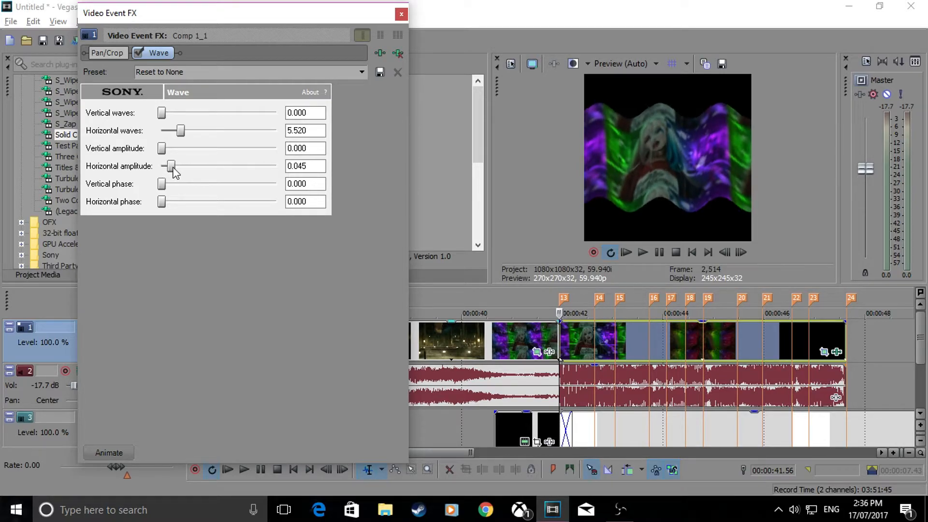
{"action": "left_click_drag", "start_coordinate": [181, 137], "coordinate": [174, 136]}
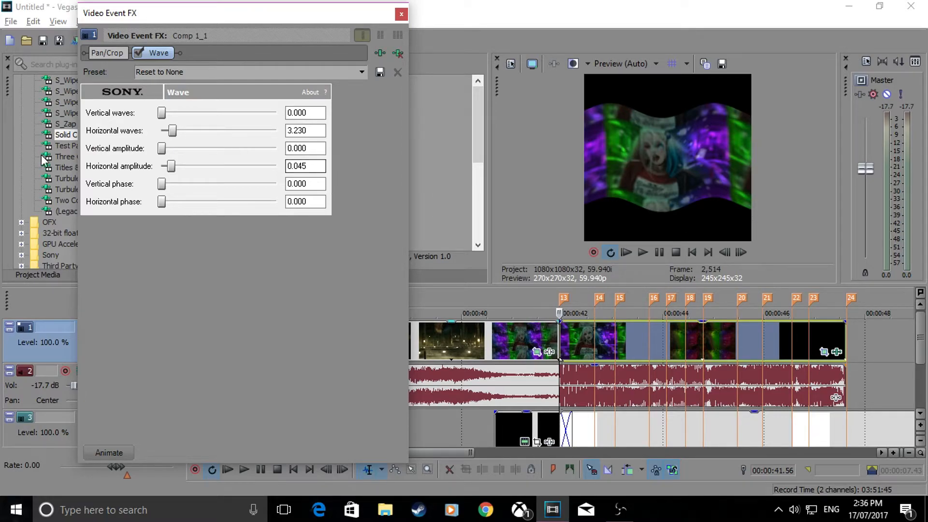
{"action": "left_click_drag", "start_coordinate": [175, 168], "coordinate": [182, 169]}
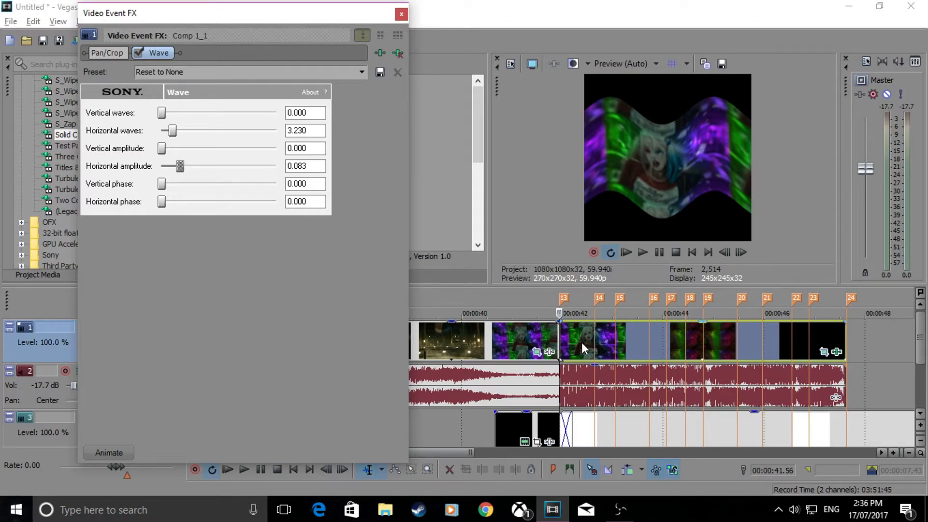
Play the Comp 1_1 clip from marker 13 to check the wave distortion
{"action": "left_click", "coordinate": [560, 337]}
{"action": "key", "text": "space"}
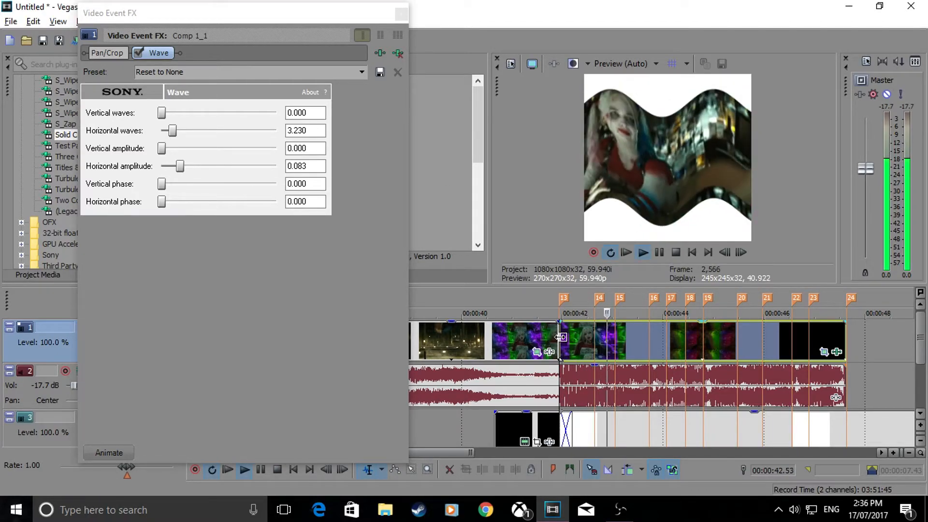
{"action": "key", "text": "space"}
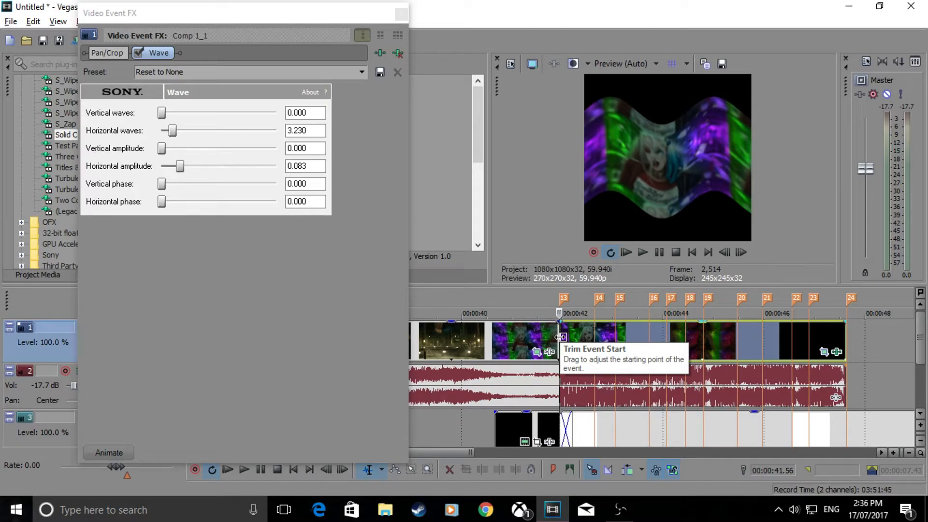
Animate the Wave effect, adding a keyframe at 00:00:00.46, just after marker 14, with horizontal waves and horizontal amplitude at 0.000
{"action": "left_click", "coordinate": [596, 335]}
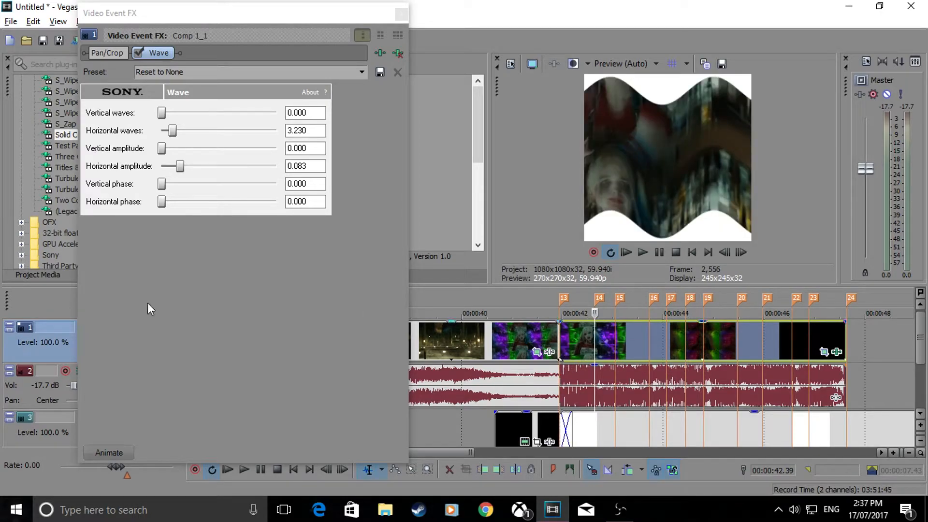
{"action": "left_click", "coordinate": [106, 451]}
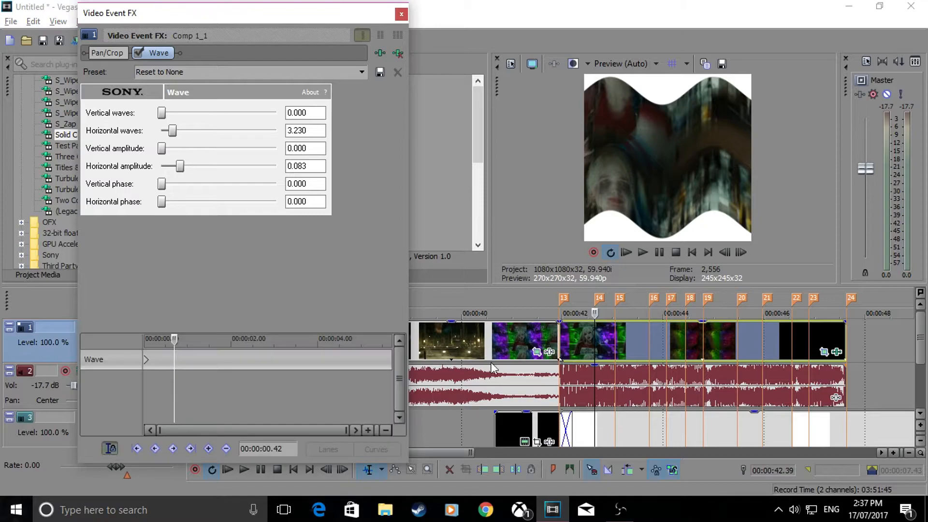
{"action": "left_click", "coordinate": [600, 343]}
{"action": "scroll", "coordinate": [599, 343], "scroll_direction": "up", "scroll_amount": 2}
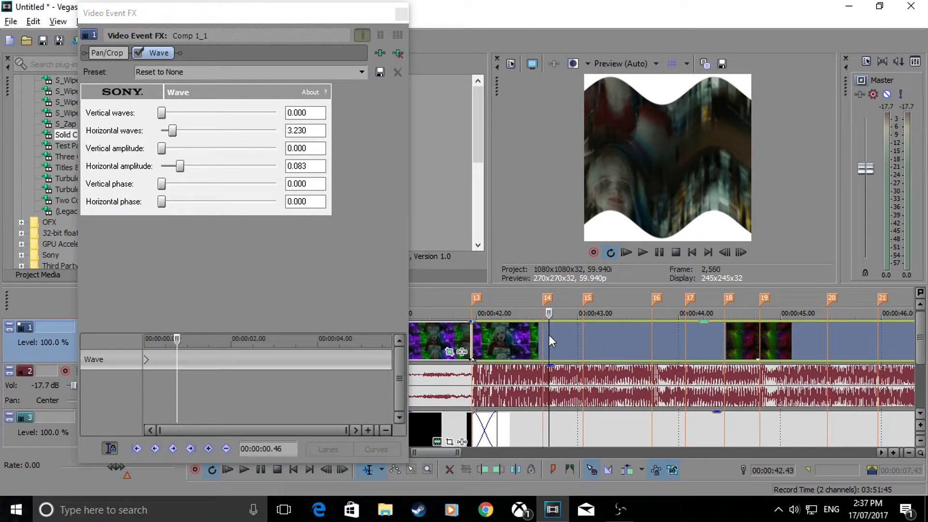
{"action": "left_click_drag", "start_coordinate": [170, 133], "coordinate": [153, 133]}
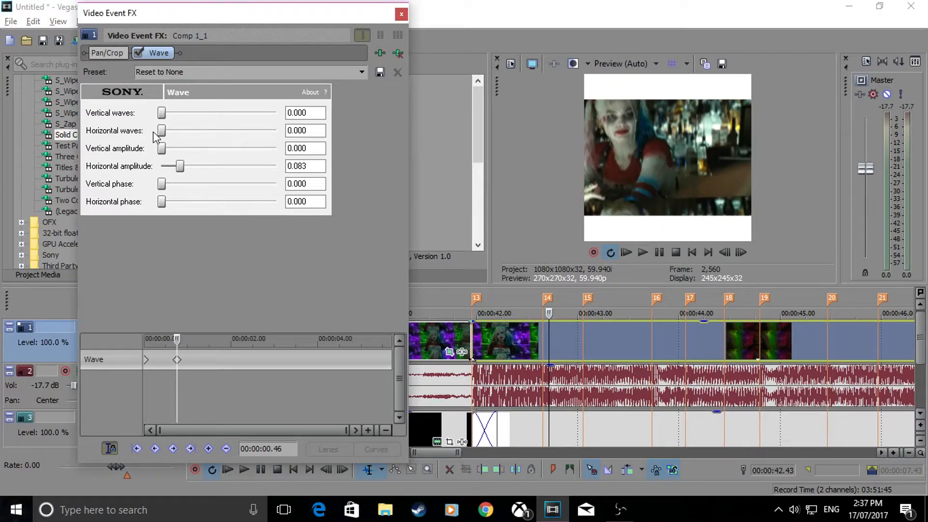
{"action": "left_click_drag", "start_coordinate": [179, 167], "coordinate": [149, 168]}
Preview the animated wave from marker 13, and set the first keyframe's horizontal phase to 2.205
{"action": "left_click", "coordinate": [473, 373]}
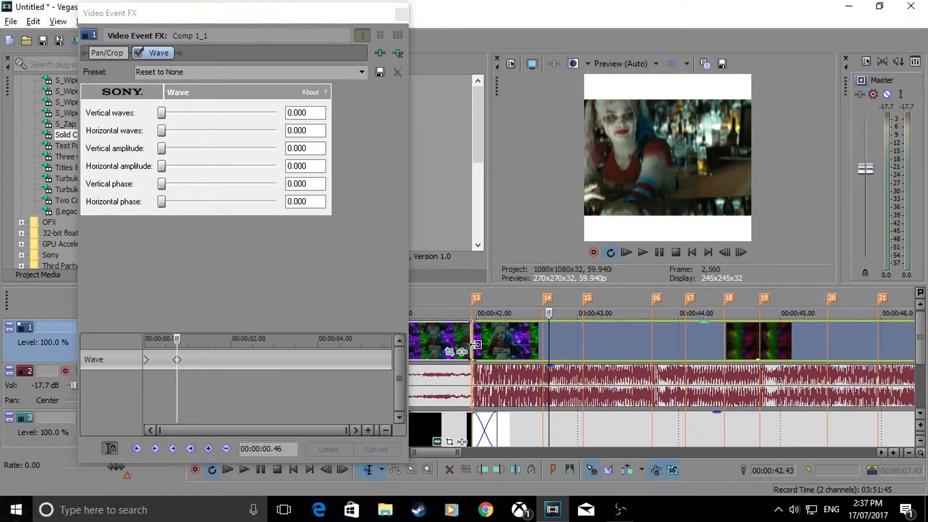
{"action": "key", "text": "space"}
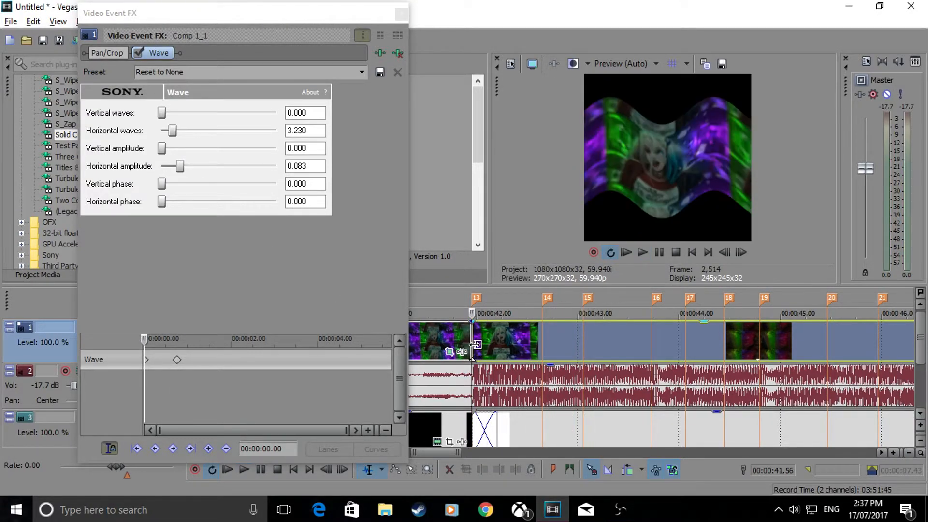
{"action": "key", "text": "space"}
{"action": "left_click_drag", "start_coordinate": [163, 203], "coordinate": [202, 199]}
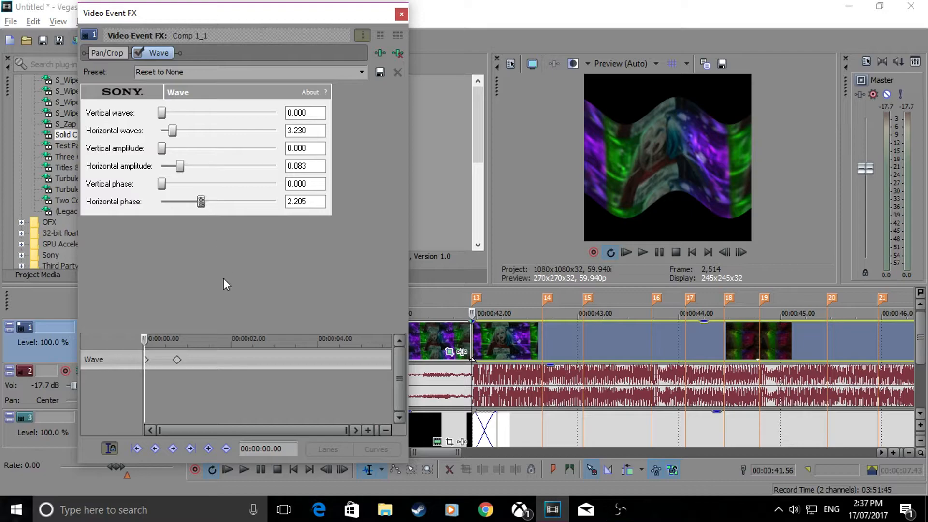
Check the end keyframe of the Wave effect, and play the transition across marker 13 to review the phase movement
{"action": "left_click", "coordinate": [176, 367]}
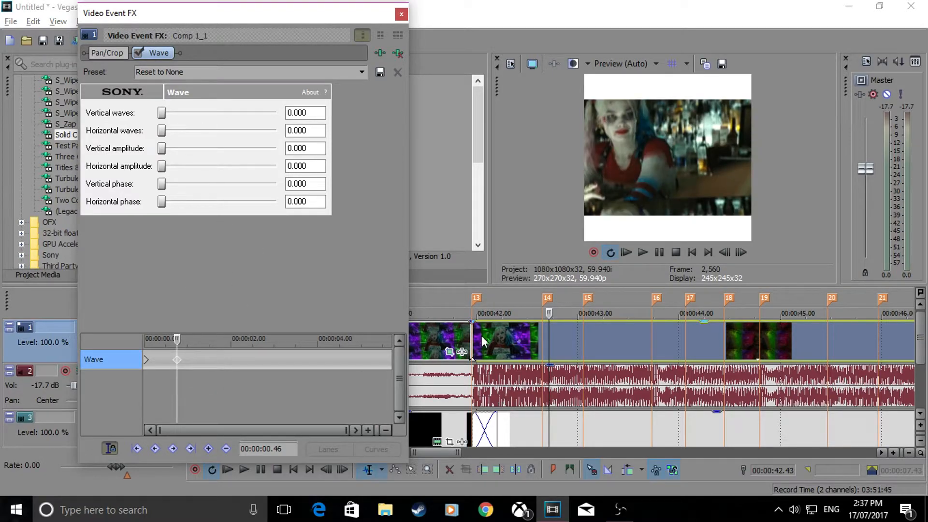
{"action": "left_click", "coordinate": [444, 333]}
{"action": "key", "text": "space"}
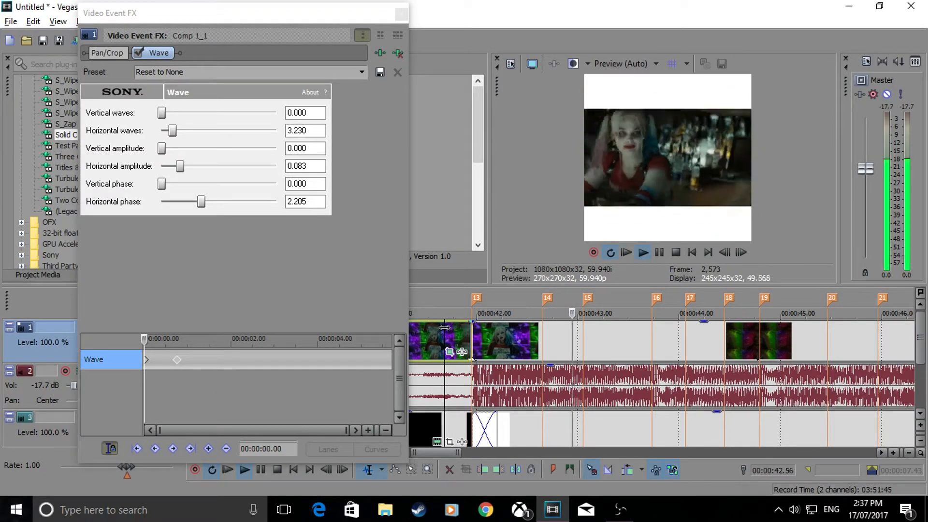
{"action": "key", "text": "space"}
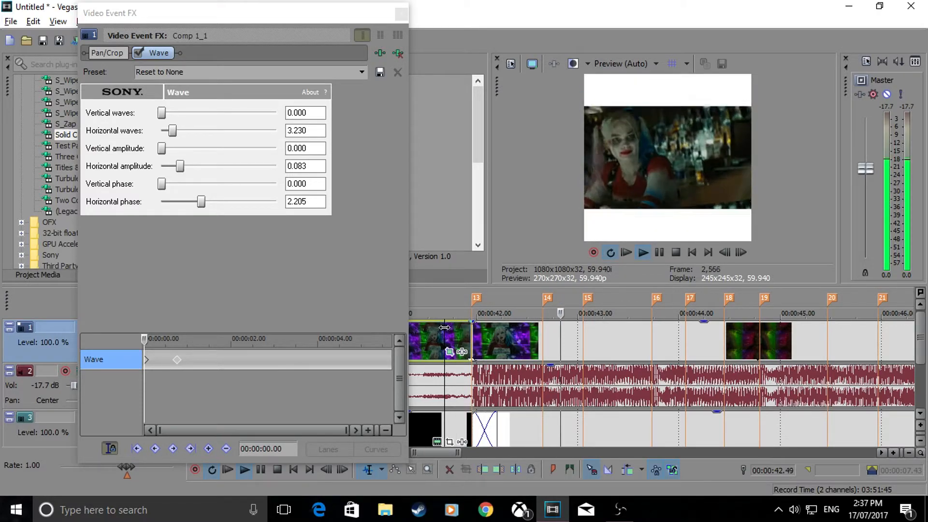
{"action": "key", "text": "space"}
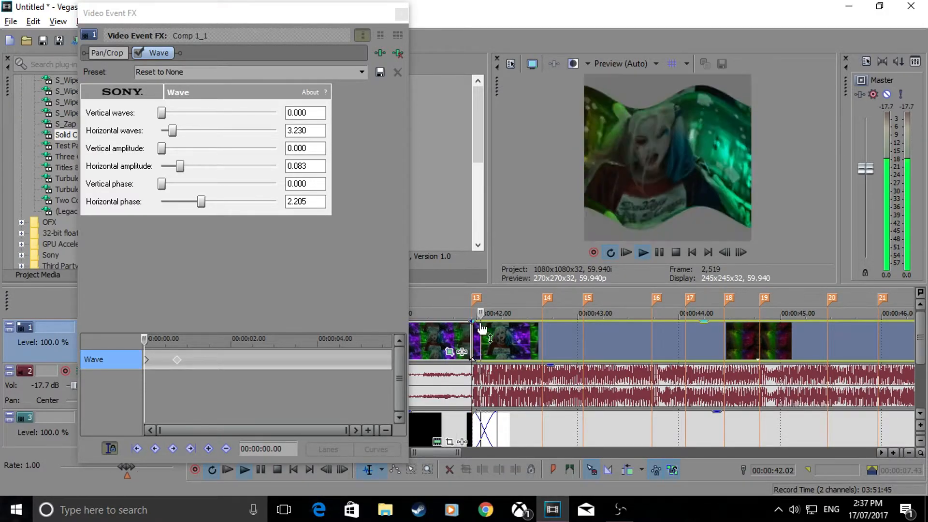
{"action": "key", "text": "space"}
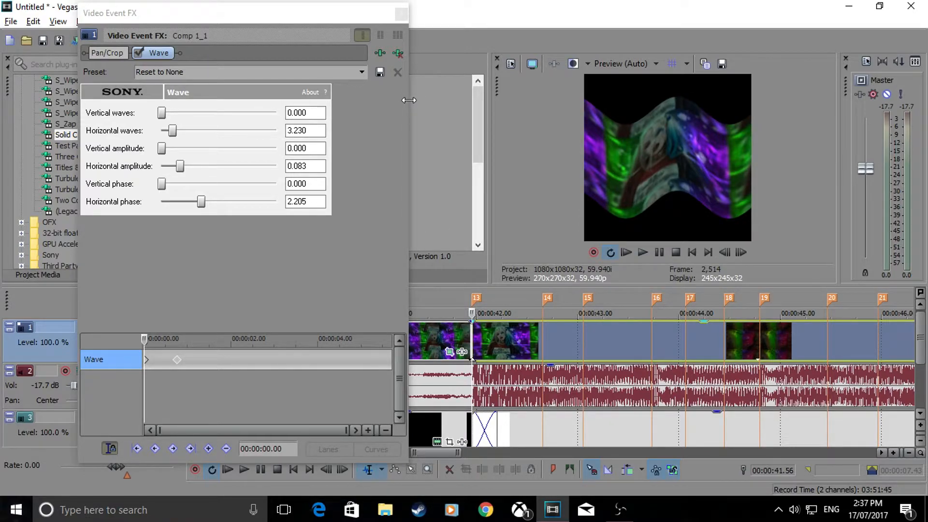
Set the horizontal amplitude of the first Wave keyframe to 0.104, and close the effect settings
{"action": "left_click_drag", "start_coordinate": [192, 166], "coordinate": [198, 170]}
{"action": "left_click", "coordinate": [467, 344]}
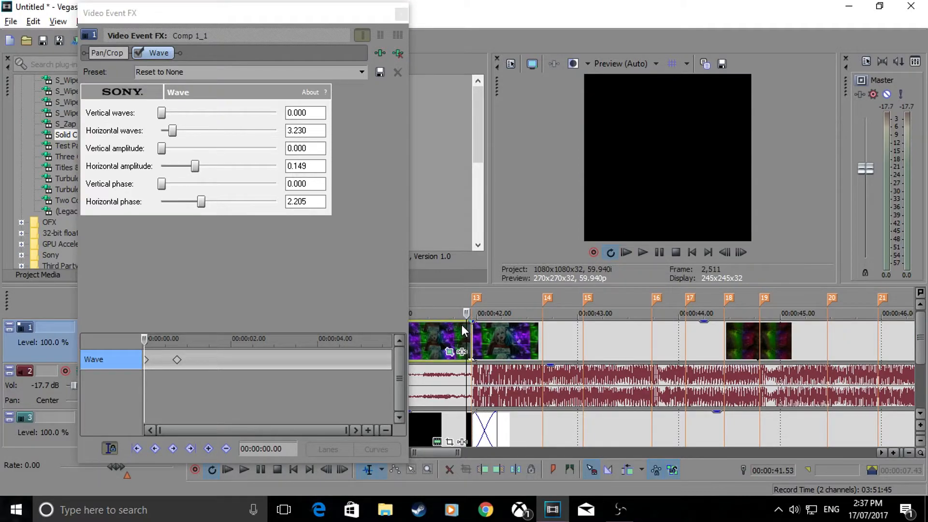
{"action": "left_click_drag", "start_coordinate": [193, 166], "coordinate": [176, 182]}
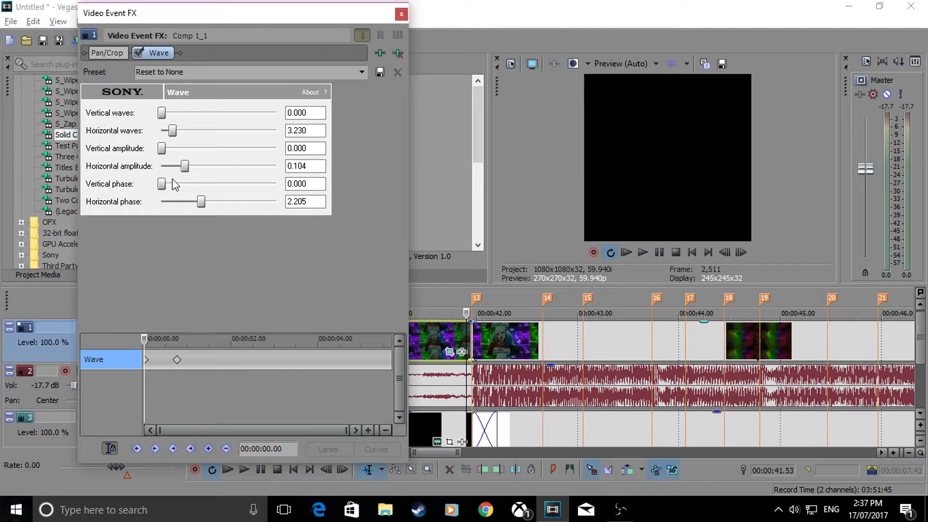
{"action": "left_click", "coordinate": [400, 15]}
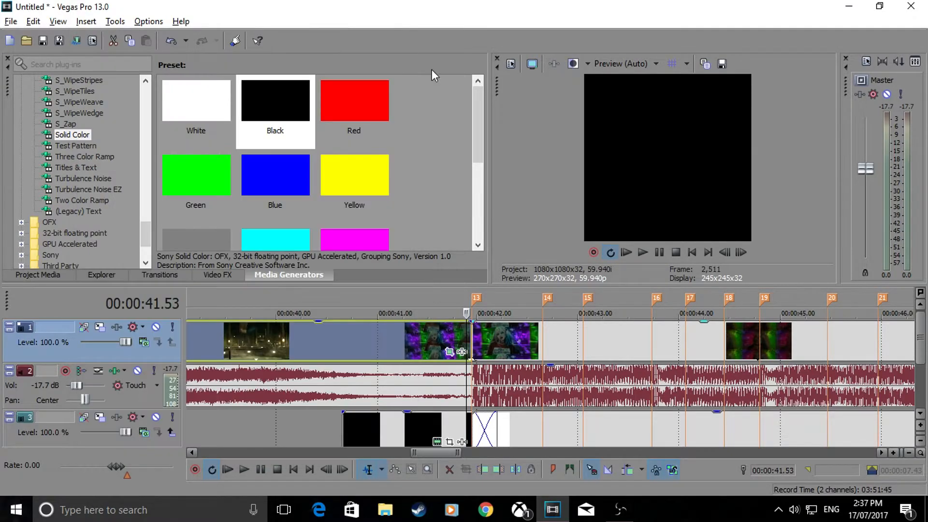
Examine the harley borders example video from the tut folder at about 0:00:11, and return to Vegas Pro
{"action": "left_click", "coordinate": [385, 510]}
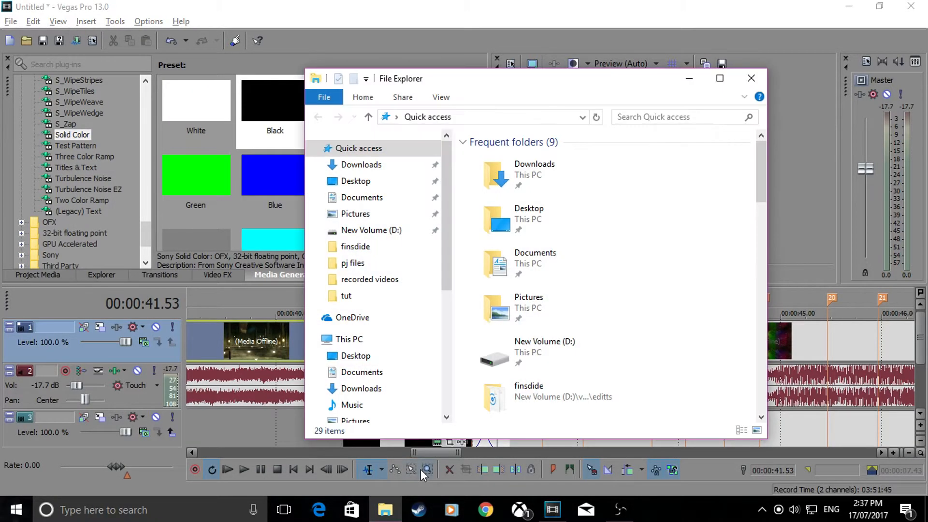
{"action": "left_click", "coordinate": [751, 78]}
{"action": "left_click", "coordinate": [848, 6]}
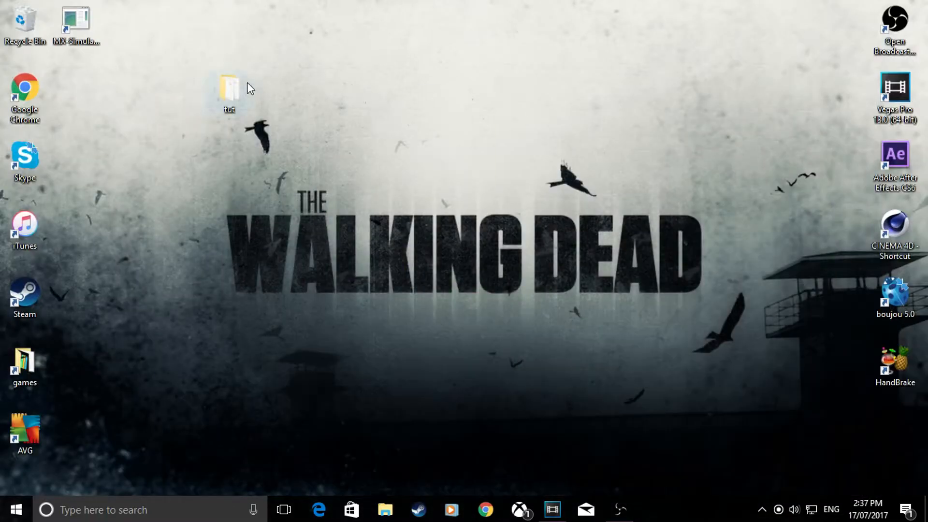
{"action": "double_click", "coordinate": [235, 88]}
{"action": "double_click", "coordinate": [571, 172]}
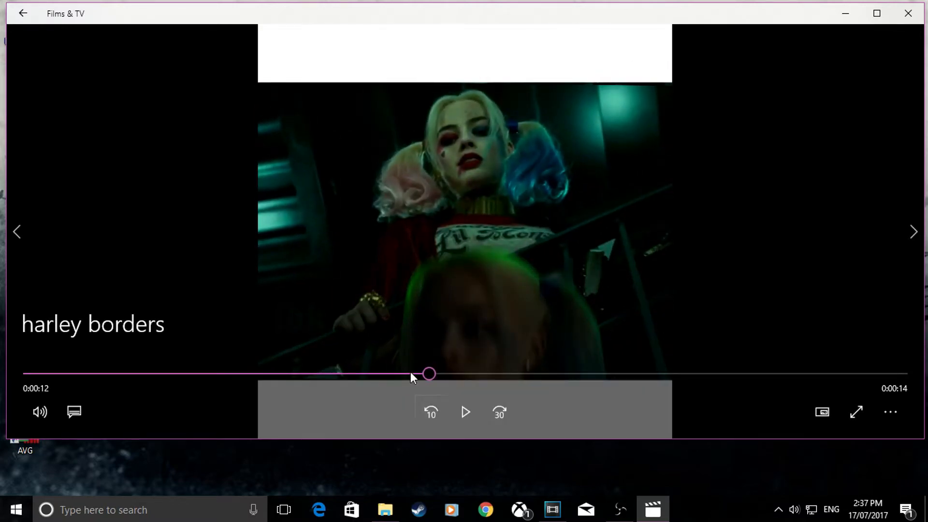
{"action": "left_click", "coordinate": [412, 373]}
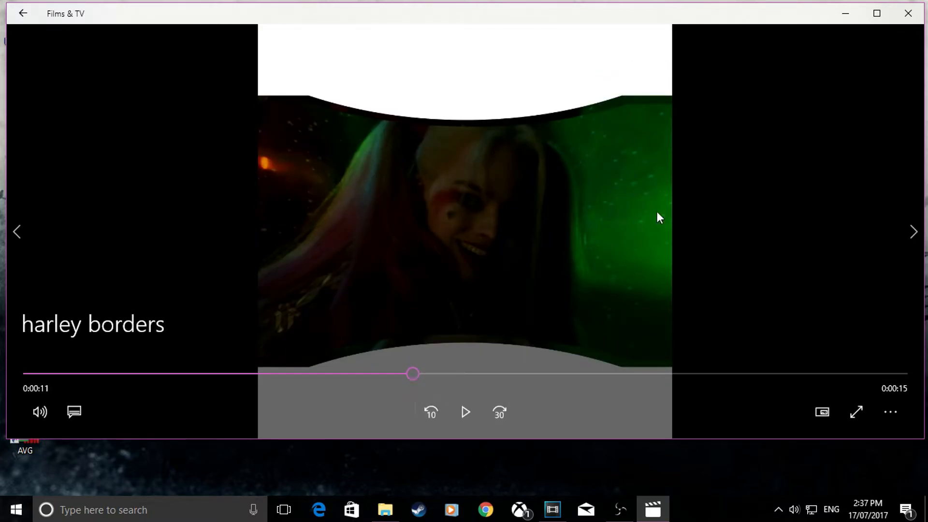
{"action": "left_click", "coordinate": [909, 13]}
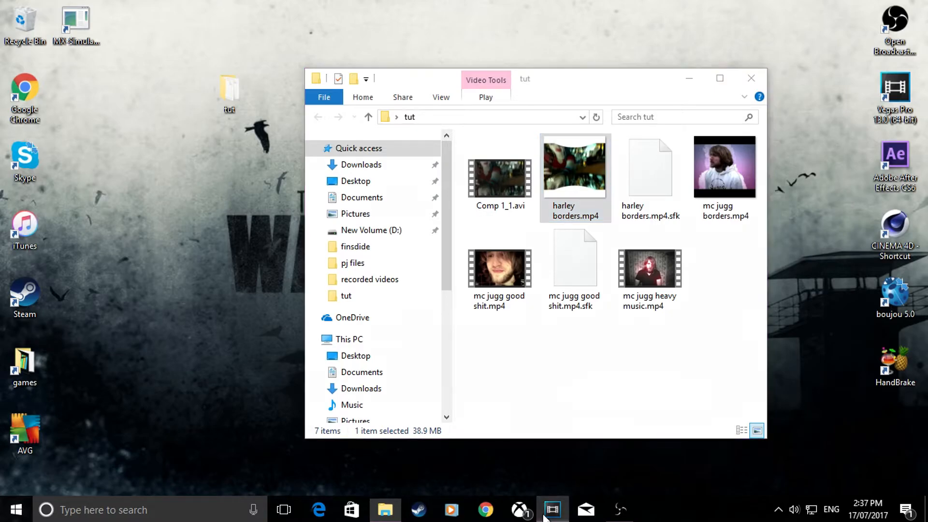
{"action": "left_click", "coordinate": [552, 509]}
Place the playhead at marker 14, and open the plug-in chooser for the Comp 1_1 piece after marker 13
{"action": "scroll", "coordinate": [485, 376], "scroll_direction": "down", "scroll_amount": 3}
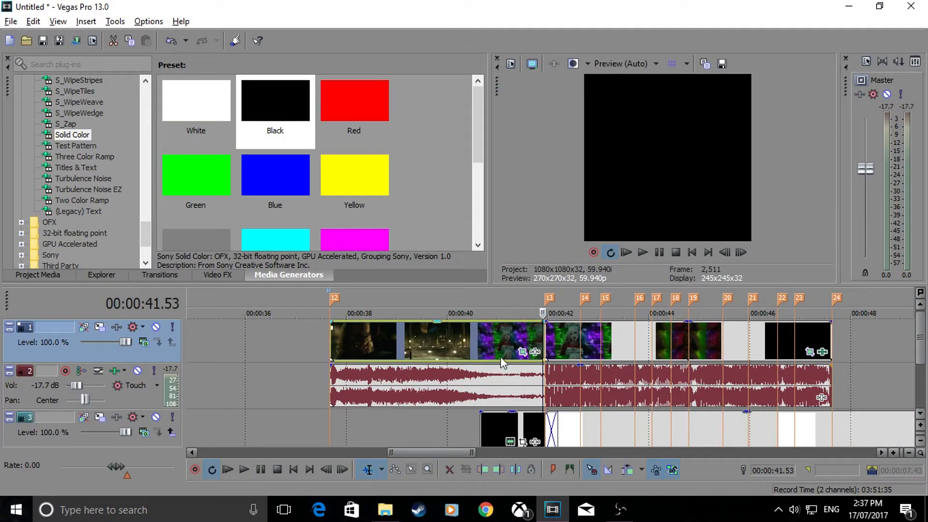
{"action": "left_click", "coordinate": [549, 340]}
{"action": "left_click", "coordinate": [579, 332]}
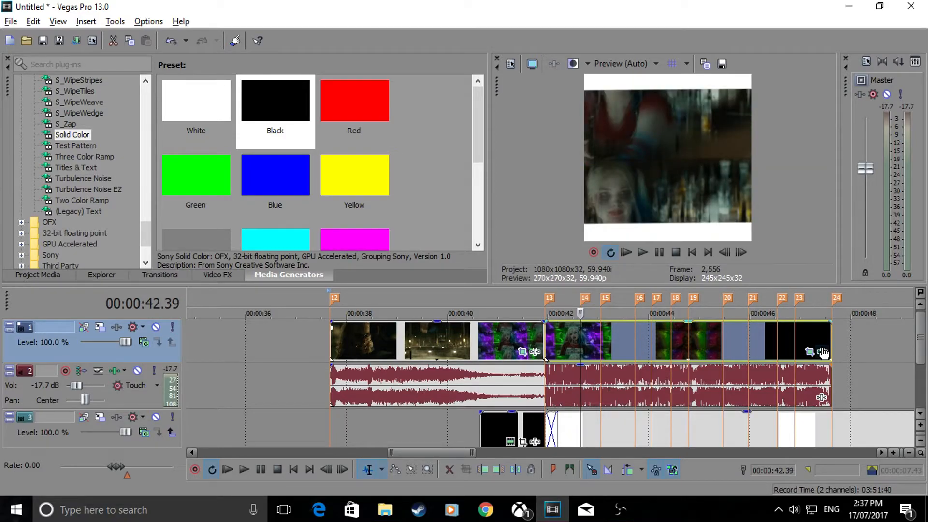
{"action": "left_click", "coordinate": [822, 352]}
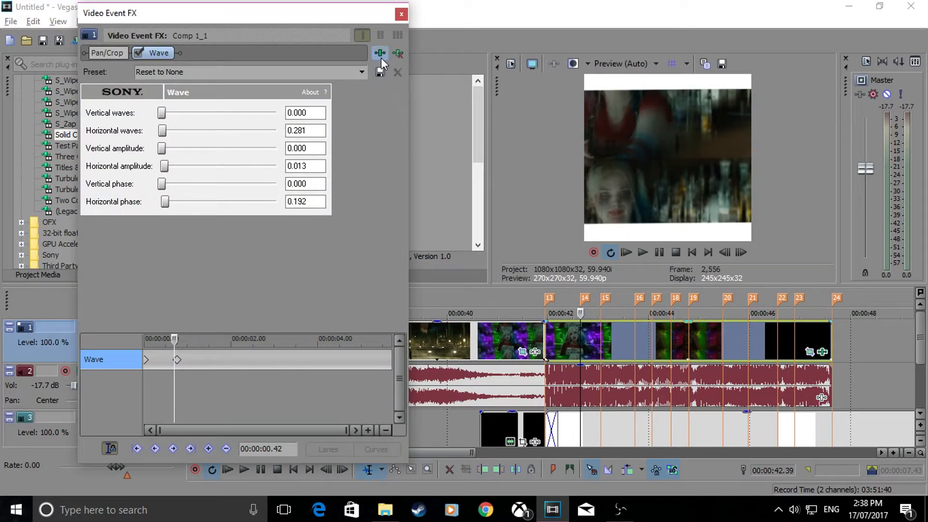
{"action": "left_click", "coordinate": [380, 52]}
Look through the Sapphire effects in the plug-in list for a suitable distortion effect
{"action": "left_click", "coordinate": [391, 300]}
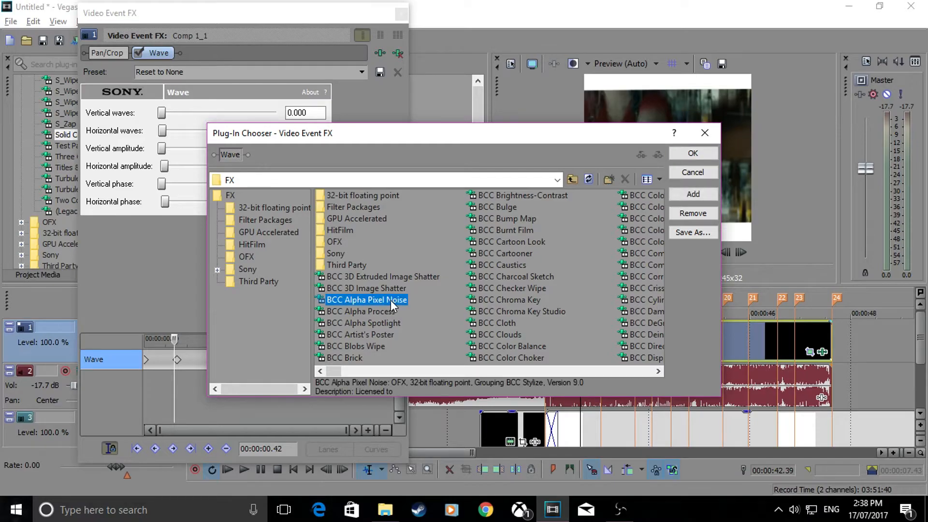
{"action": "scroll", "coordinate": [391, 300], "scroll_direction": "down", "scroll_amount": 3}
{"action": "key", "text": "s"}
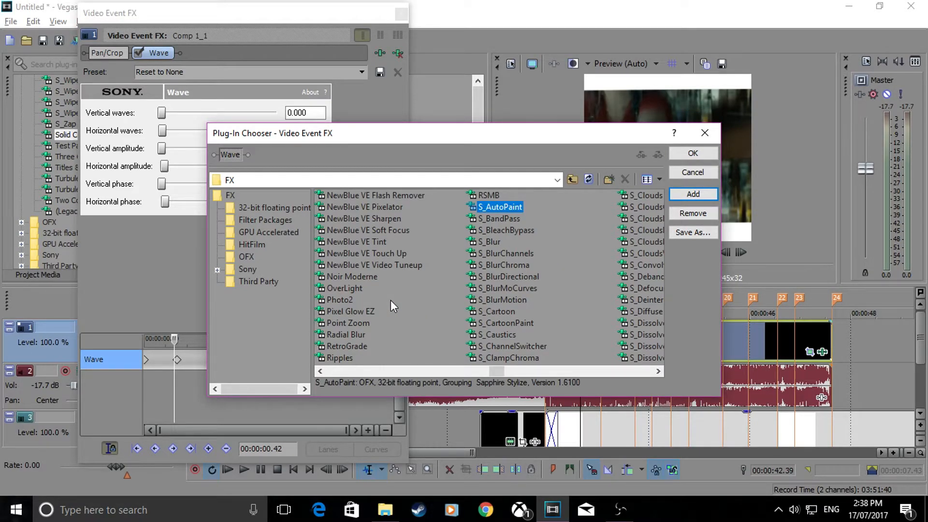
{"action": "key", "text": "f"}
{"action": "left_click", "coordinate": [389, 310]}
{"action": "type", "text": "s_s"}
{"action": "scroll", "coordinate": [459, 303], "scroll_direction": "down", "scroll_amount": 5}
{"action": "scroll", "coordinate": [499, 263], "scroll_direction": "down", "scroll_amount": 4}
{"action": "scroll", "coordinate": [498, 263], "scroll_direction": "up", "scroll_amount": 6}
{"action": "scroll", "coordinate": [492, 266], "scroll_direction": "up", "scroll_amount": 1}
{"action": "scroll", "coordinate": [491, 277], "scroll_direction": "down", "scroll_amount": 3}
{"action": "scroll", "coordinate": [488, 277], "scroll_direction": "down", "scroll_amount": 1}
{"action": "scroll", "coordinate": [487, 276], "scroll_direction": "up", "scroll_amount": 6}
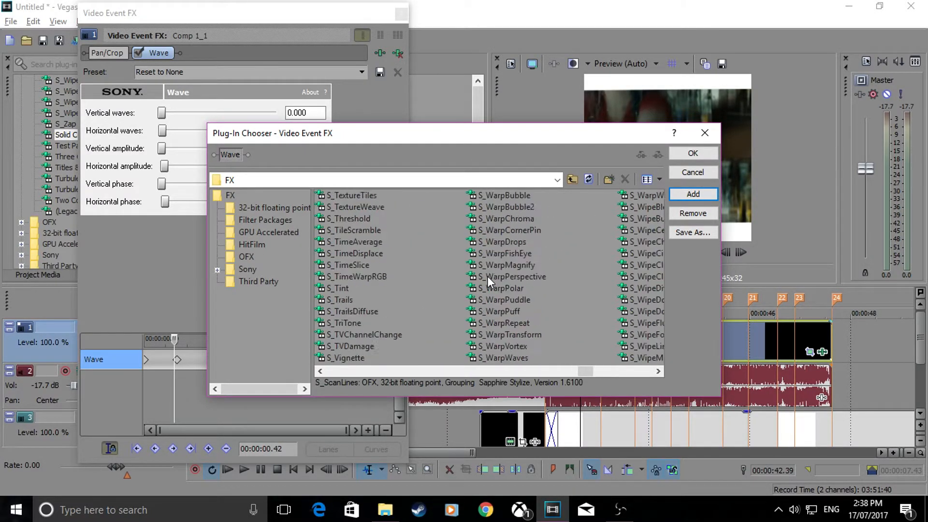
Find S_WarpFishEye in the plug-in list, and add it to the effect chain after Wave
{"action": "left_click", "coordinate": [338, 243]}
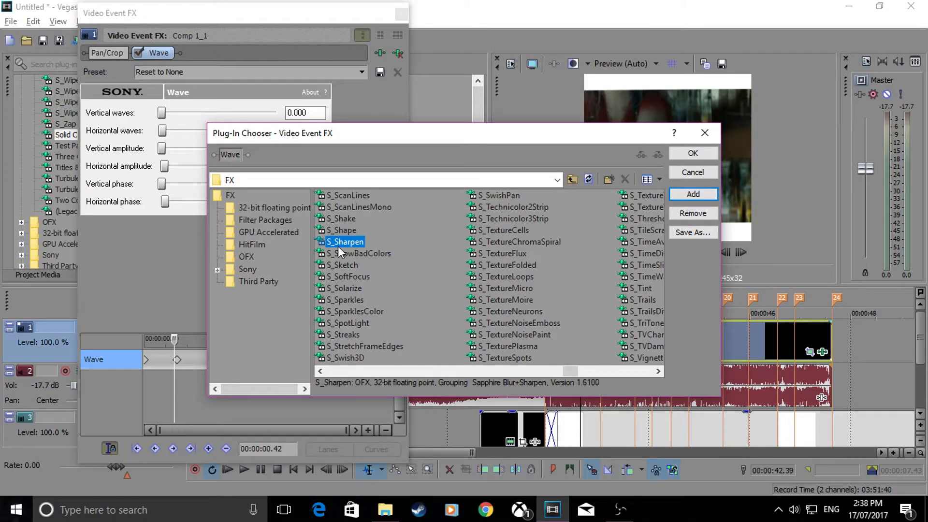
{"action": "key", "text": "Down"}
{"action": "type", "text": "s_fi"}
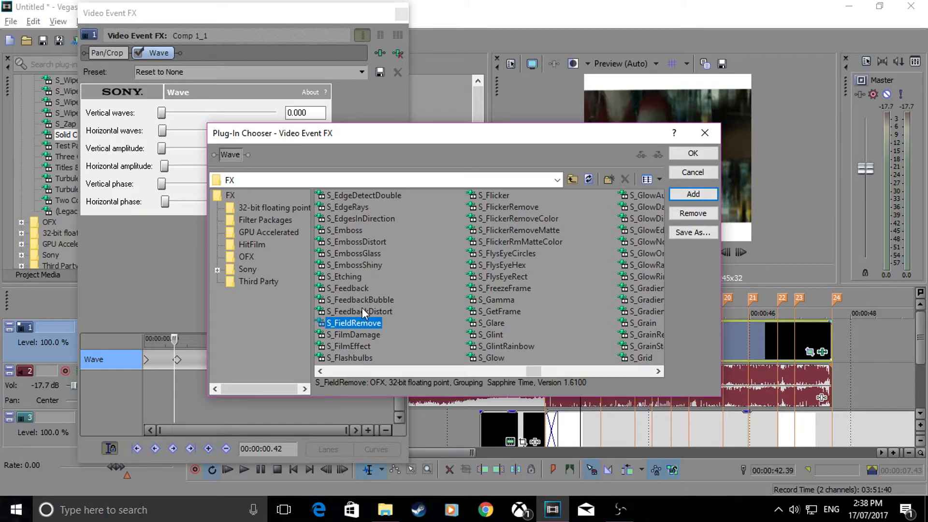
{"action": "scroll", "coordinate": [376, 261], "scroll_direction": "down", "scroll_amount": 5}
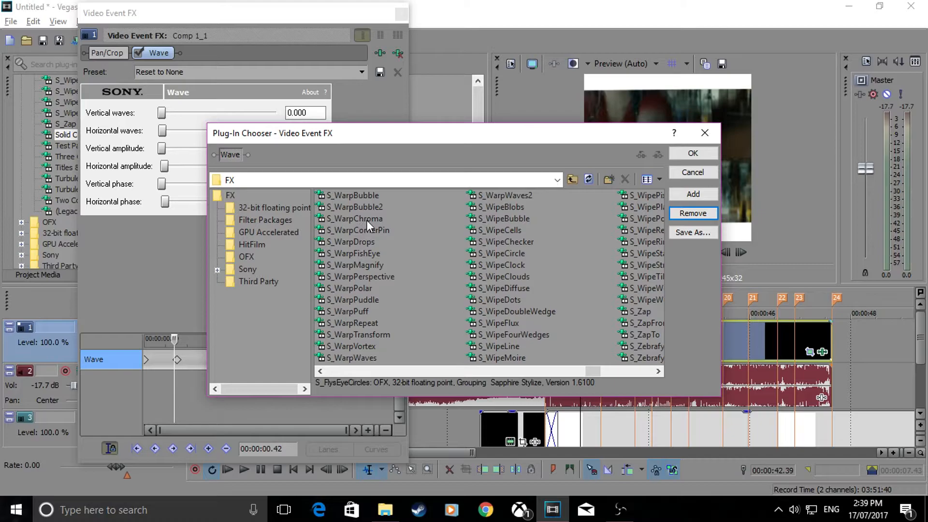
{"action": "left_click", "coordinate": [347, 254]}
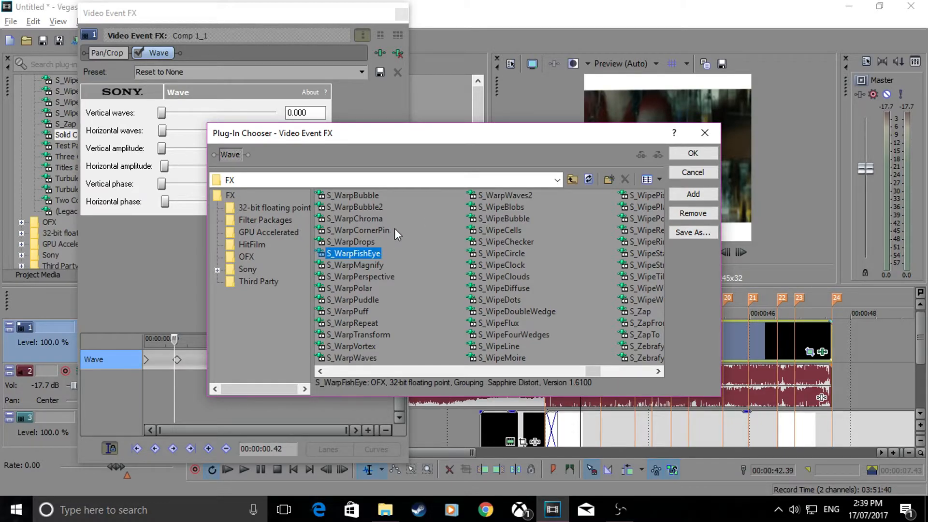
{"action": "left_click", "coordinate": [692, 194]}
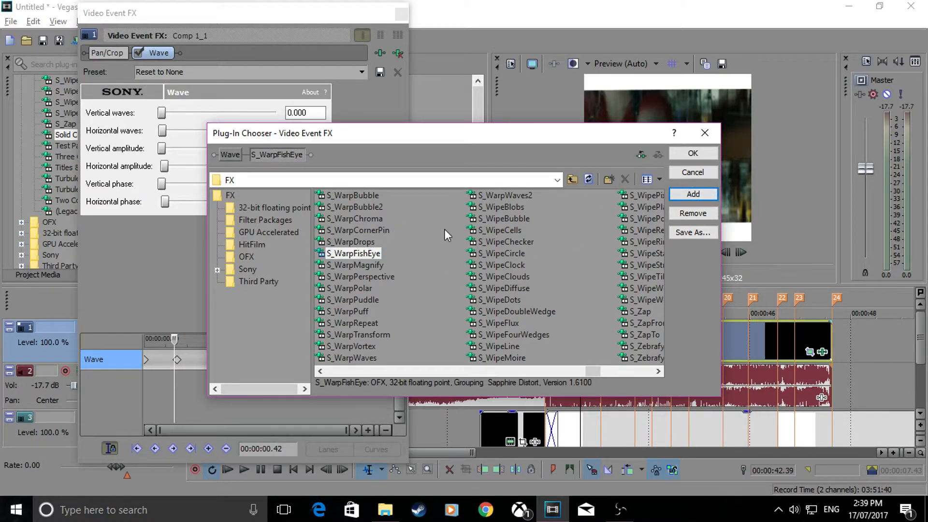
Add Sony Pinch/Punch after S_WarpFishEye, and apply the extended effect chain to the Comp 1_1 piece
{"action": "left_click", "coordinate": [507, 231]}
{"action": "type", "text": "son"}
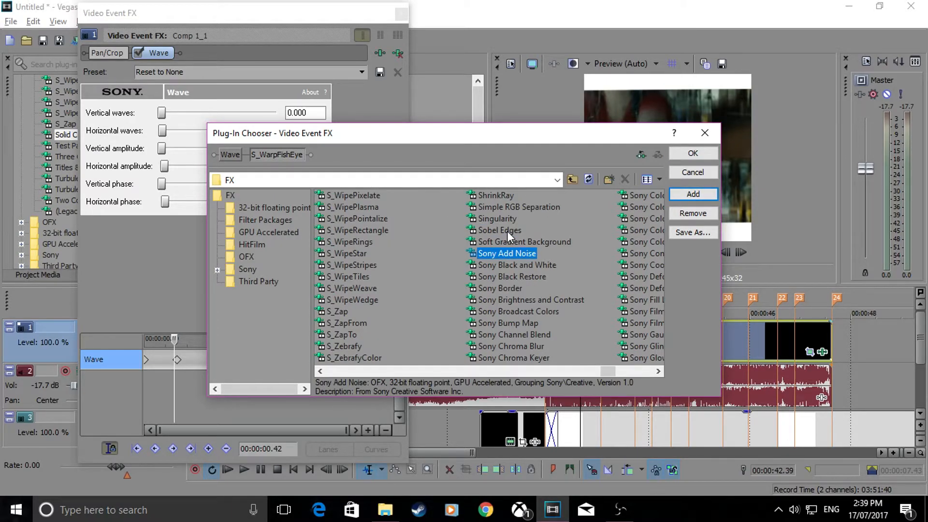
{"action": "scroll", "coordinate": [541, 258], "scroll_direction": "down", "scroll_amount": 2}
{"action": "left_click", "coordinate": [499, 256]}
{"action": "type", "text": "sony p"}
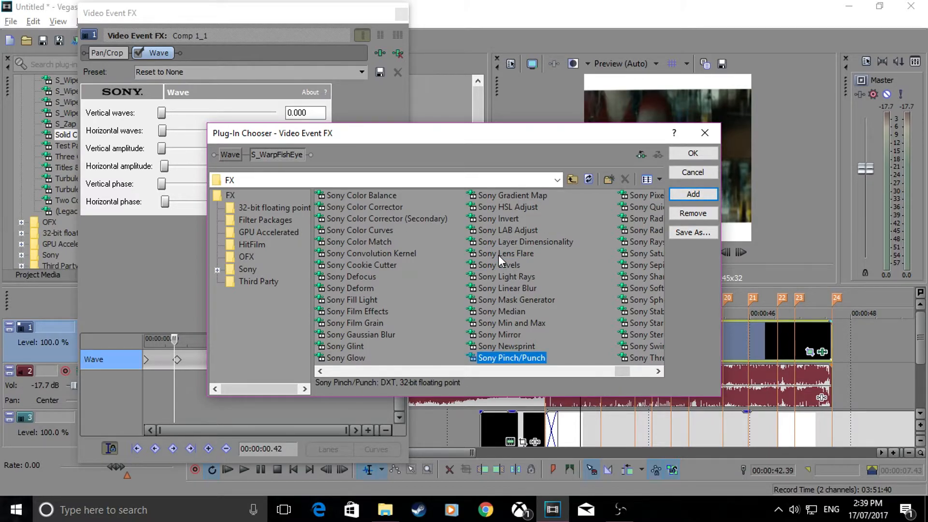
{"action": "left_click", "coordinate": [693, 194]}
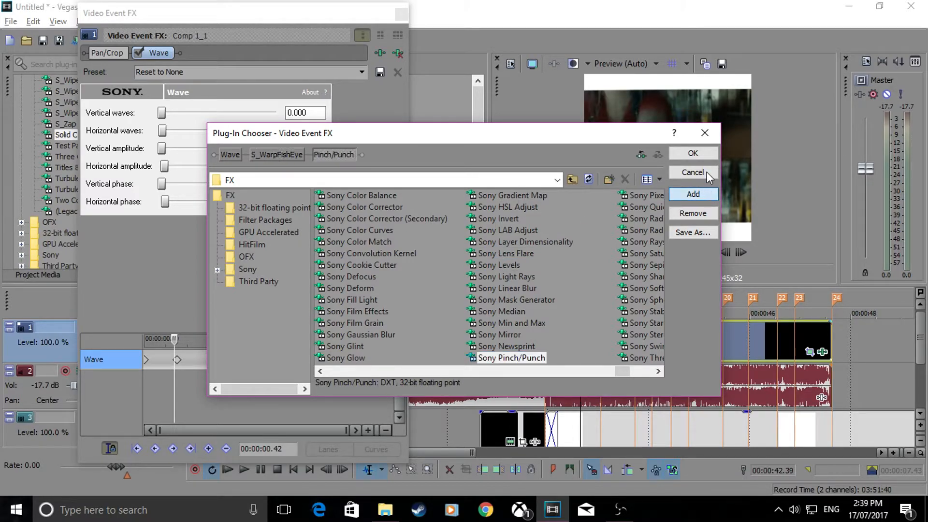
{"action": "left_click", "coordinate": [692, 153]}
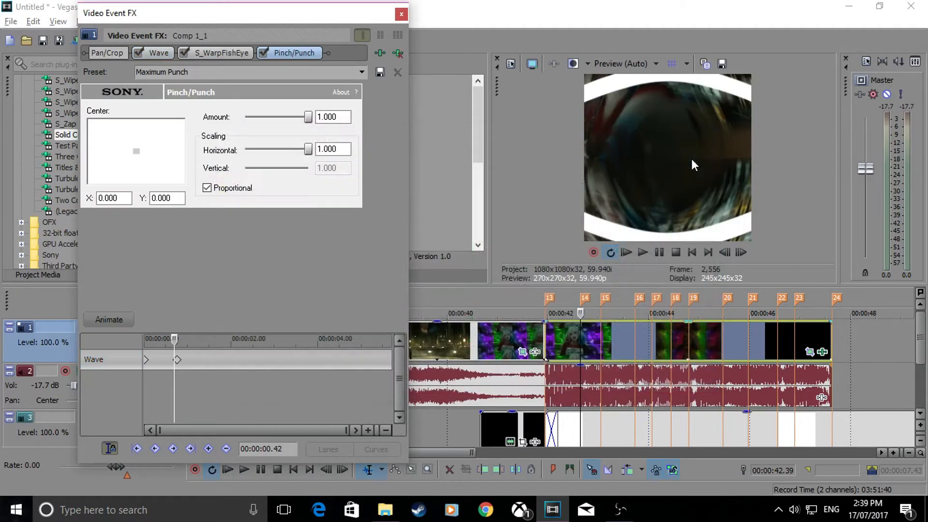
Disable the Pinch/Punch effect, and switch S_WarpFishEye off and on again to compare its result
{"action": "left_click", "coordinate": [262, 53]}
{"action": "left_click", "coordinate": [210, 53]}
{"action": "left_click", "coordinate": [188, 50]}
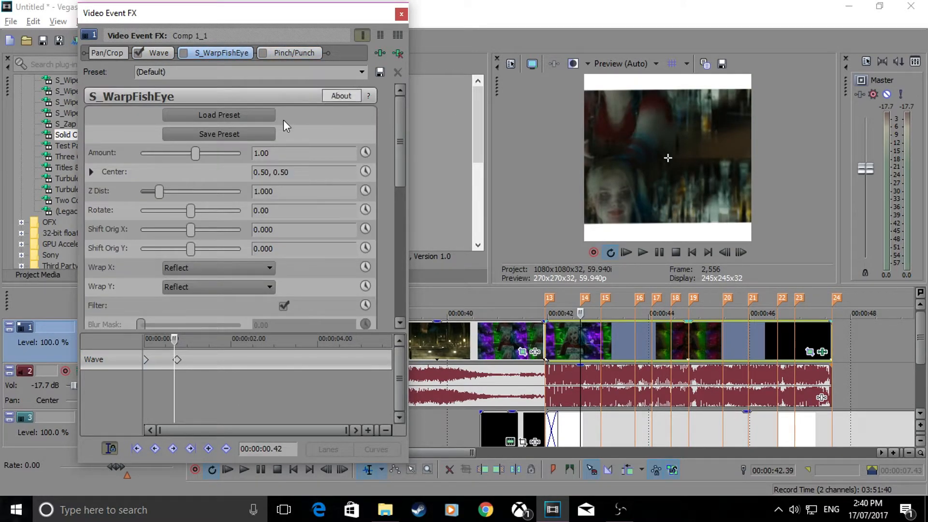
{"action": "left_click", "coordinate": [185, 51]}
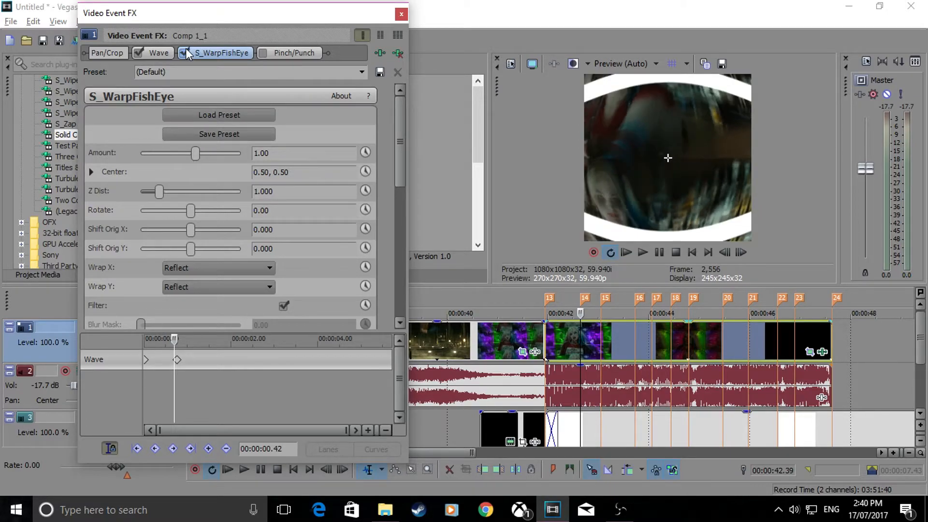
Set the S_WarpFishEye Amount to 0, and play the wave movement between markers 13 and 14
{"action": "left_click", "coordinate": [610, 339]}
{"action": "left_click_drag", "start_coordinate": [193, 153], "coordinate": [193, 154]}
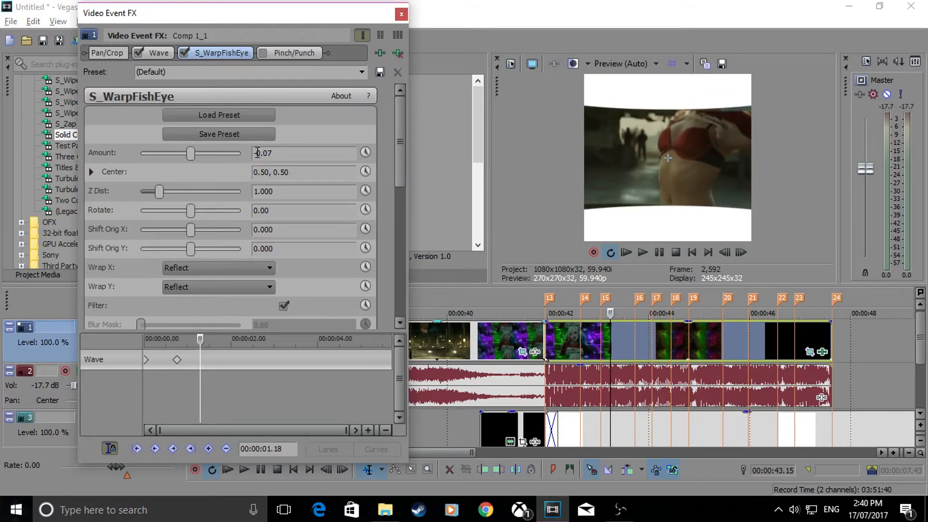
{"action": "type", "text": "0"}
{"action": "key", "text": "Return"}
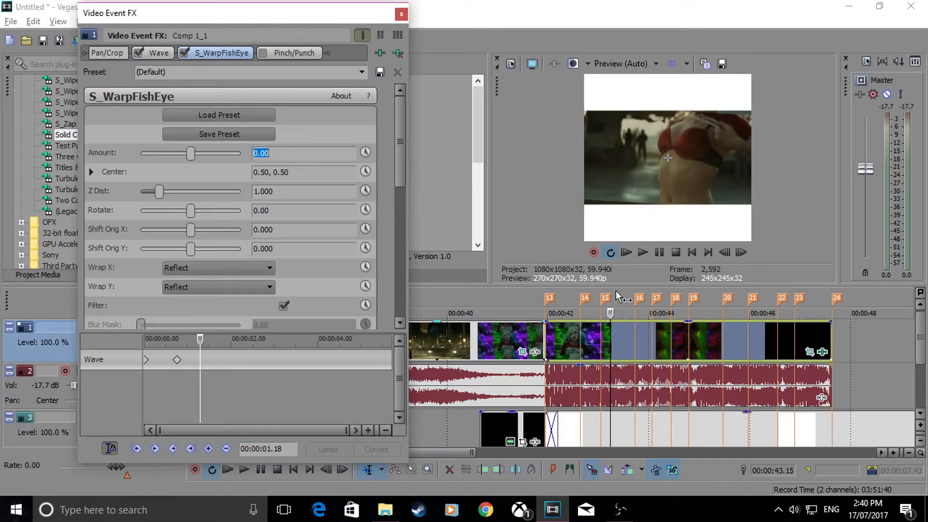
{"action": "left_click", "coordinate": [579, 328]}
{"action": "left_click", "coordinate": [561, 343]}
{"action": "key", "text": "space"}
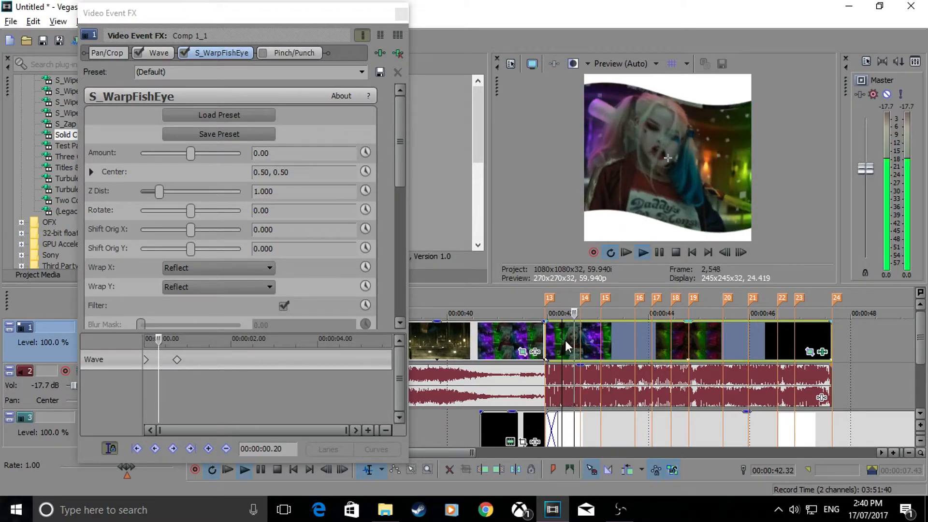
{"action": "key", "text": "space"}
Animate the S_WarpFishEye Amount, and add a 0.00 keyframe for it at marker 14, 0:00:00.42 in the effect timeline
{"action": "left_click", "coordinate": [584, 338]}
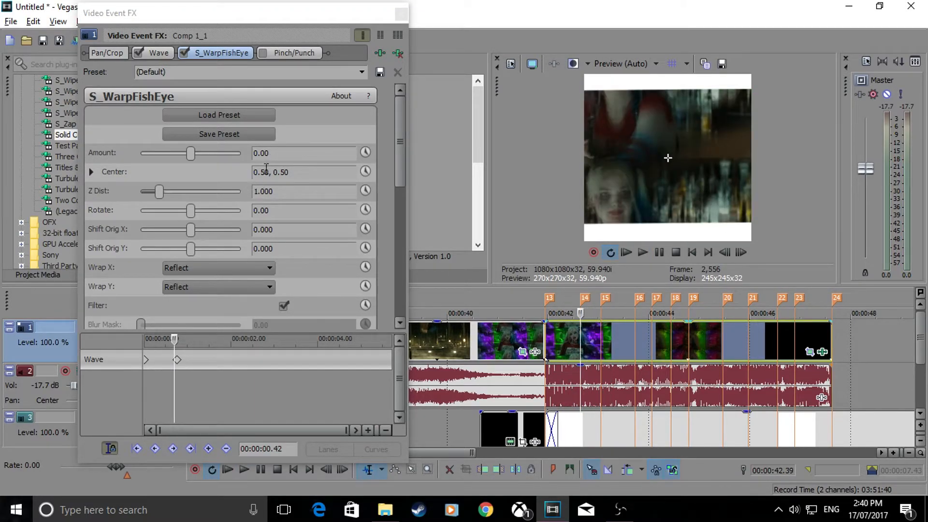
{"action": "left_click", "coordinate": [365, 152]}
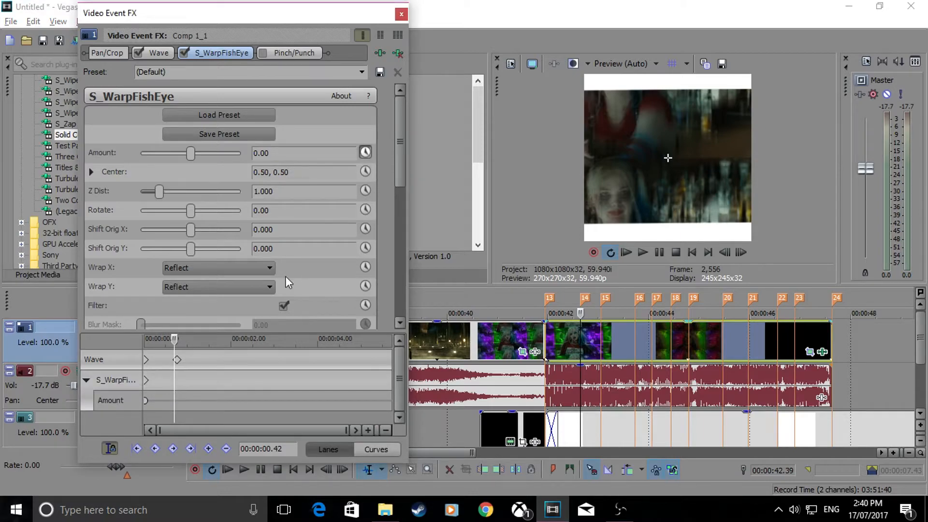
{"action": "left_click", "coordinate": [209, 447]}
{"action": "left_click", "coordinate": [174, 401]}
{"action": "scroll", "coordinate": [174, 402], "scroll_direction": "up", "scroll_amount": 3}
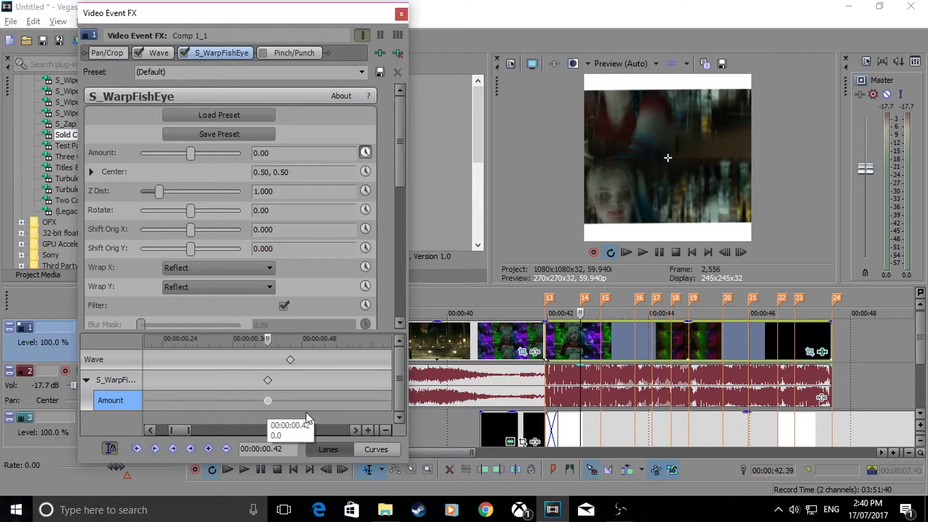
Add an S_WarpFishEye Amount keyframe one frame after marker 14, at 00:00:00.43, with the value -0.10
{"action": "key", "text": "Right"}
{"action": "left_click", "coordinate": [207, 448]}
{"action": "left_click_drag", "start_coordinate": [190, 153], "coordinate": [192, 155]}
{"action": "left_click", "coordinate": [256, 153]}
{"action": "type", "text": "-0"}
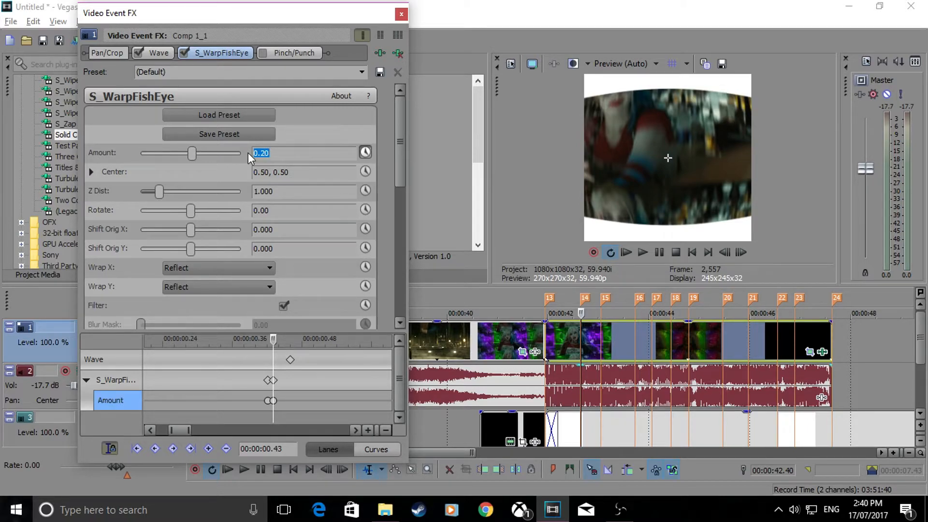
{"action": "type", "text": "0"}
{"action": "key", "text": "Return"}
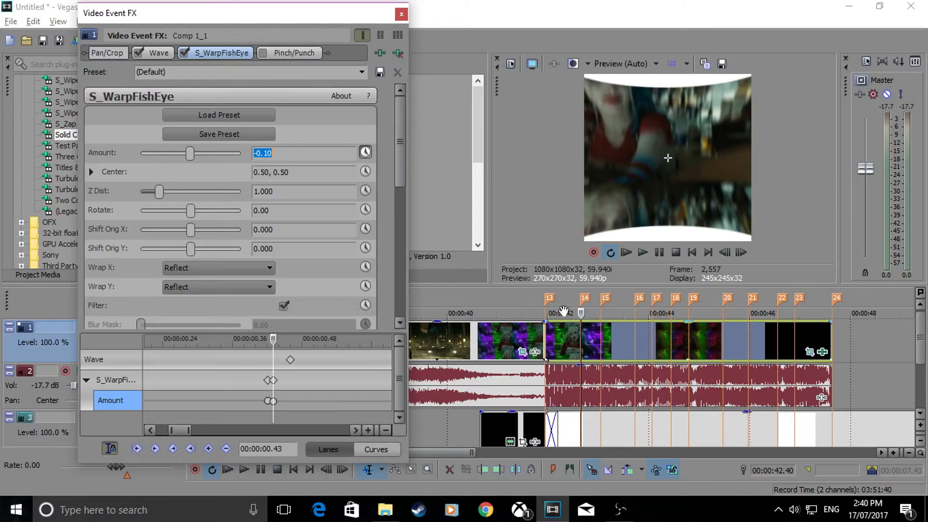
Play the piece from marker 13, and set the horizontal amplitude of the first Wave keyframe to 0.056
{"action": "left_click", "coordinate": [553, 341]}
{"action": "key", "text": "space"}
{"action": "key", "text": "space"}
{"action": "left_click", "coordinate": [156, 53]}
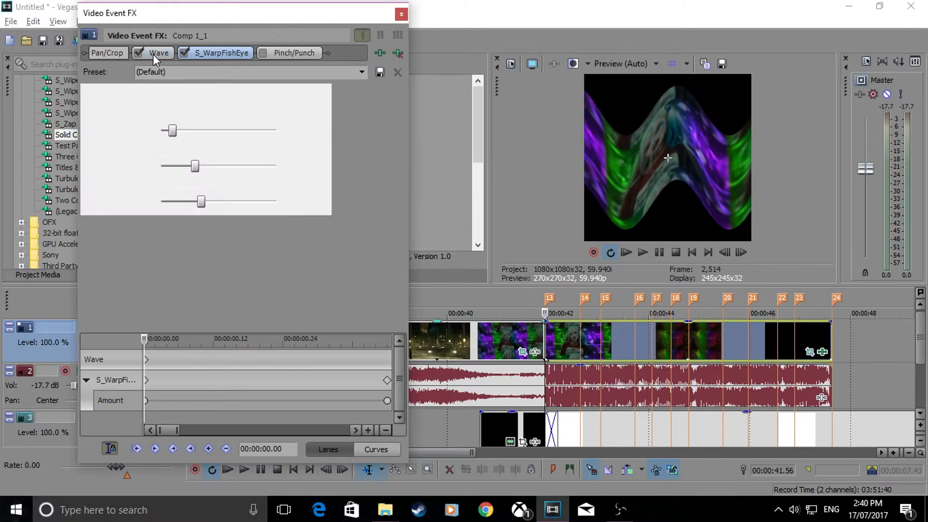
{"action": "left_click_drag", "start_coordinate": [195, 169], "coordinate": [174, 168]}
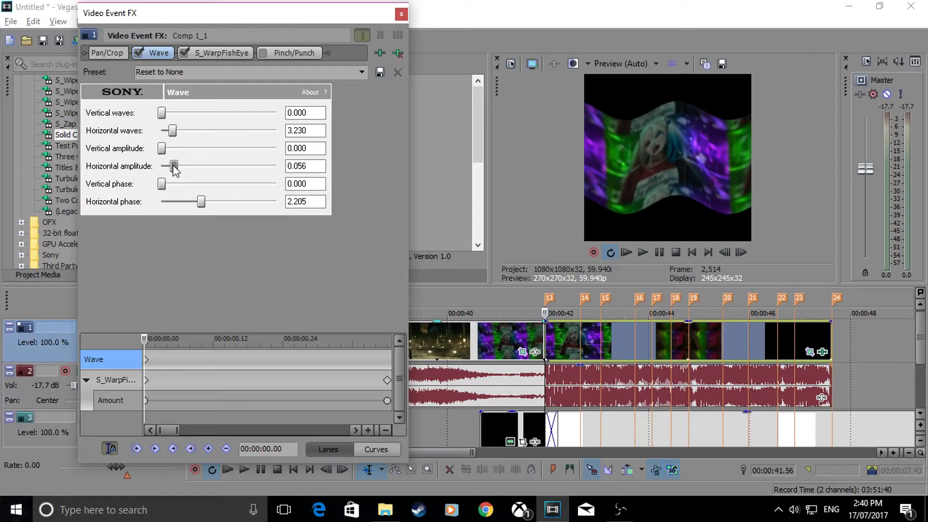
{"action": "left_click", "coordinate": [541, 330]}
{"action": "key", "text": "space"}
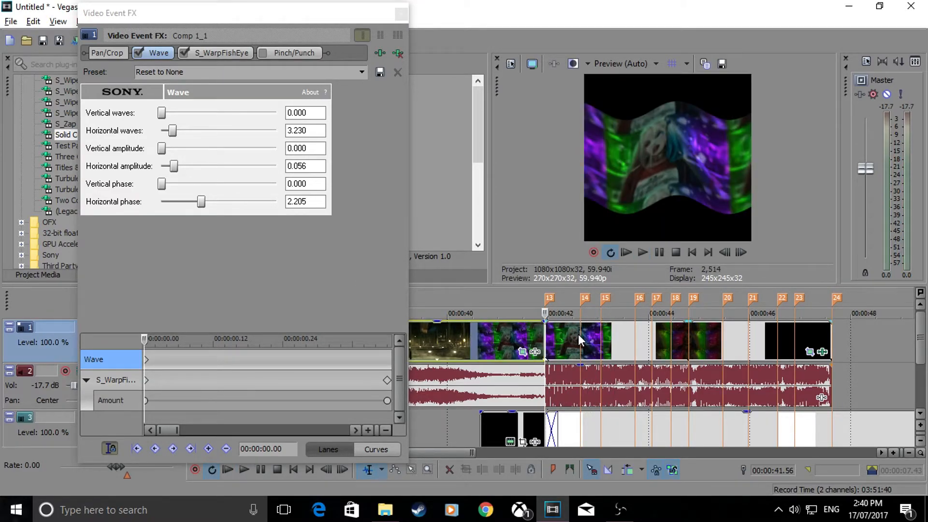
Find the end of the blurred movement after marker 14, and set the S_WarpFishEye Amount to -0.20 at 00:00:00.57
{"action": "left_click", "coordinate": [578, 335]}
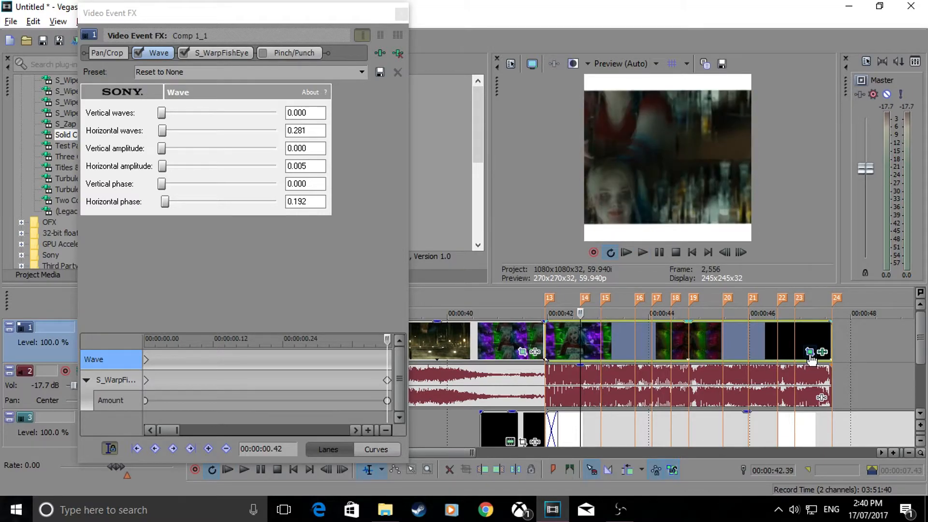
{"action": "left_click", "coordinate": [809, 352]}
{"action": "left_click", "coordinate": [179, 407]}
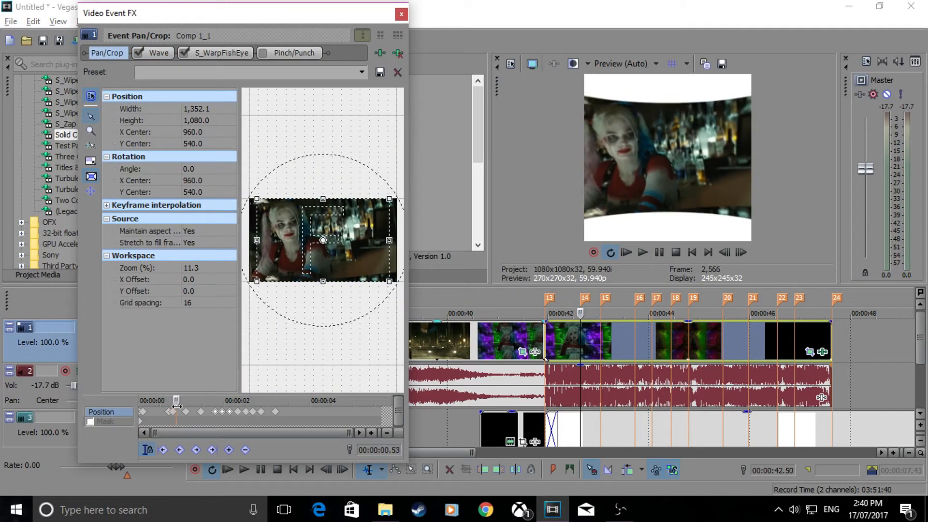
{"action": "left_click", "coordinate": [213, 54]}
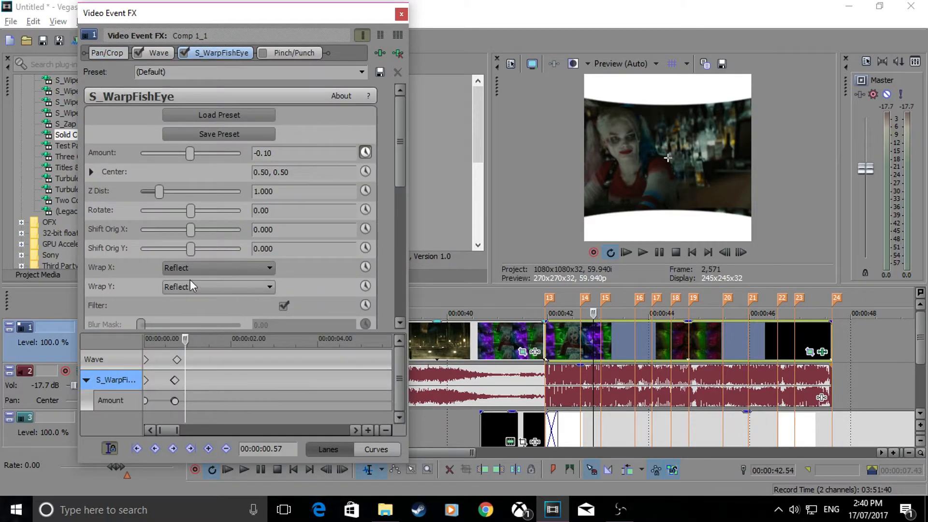
{"action": "left_click", "coordinate": [316, 153]}
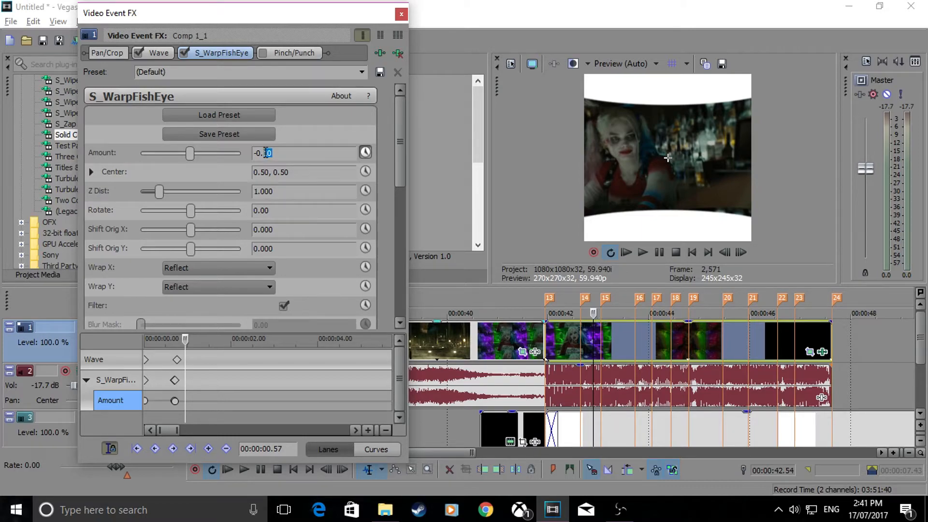
{"action": "type", "text": "20"}
{"action": "key", "text": "Return"}
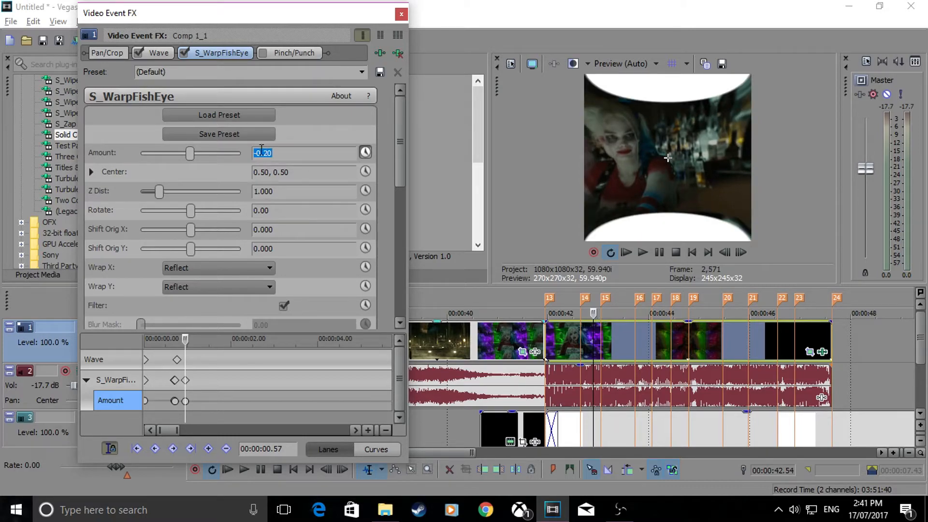
Replace the -0.10 S_WarpFishEye Amount keyframe at 00:00:00.43 with the -0.20 one, and check the neighbouring keyframe
{"action": "scroll", "coordinate": [247, 392], "scroll_direction": "up", "scroll_amount": 4}
{"action": "scroll", "coordinate": [248, 393], "scroll_direction": "down", "scroll_amount": 2}
{"action": "left_click", "coordinate": [268, 402]}
{"action": "left_click_drag", "start_coordinate": [267, 401], "coordinate": [228, 402]}
{"action": "scroll", "coordinate": [228, 402], "scroll_direction": "up", "scroll_amount": 4}
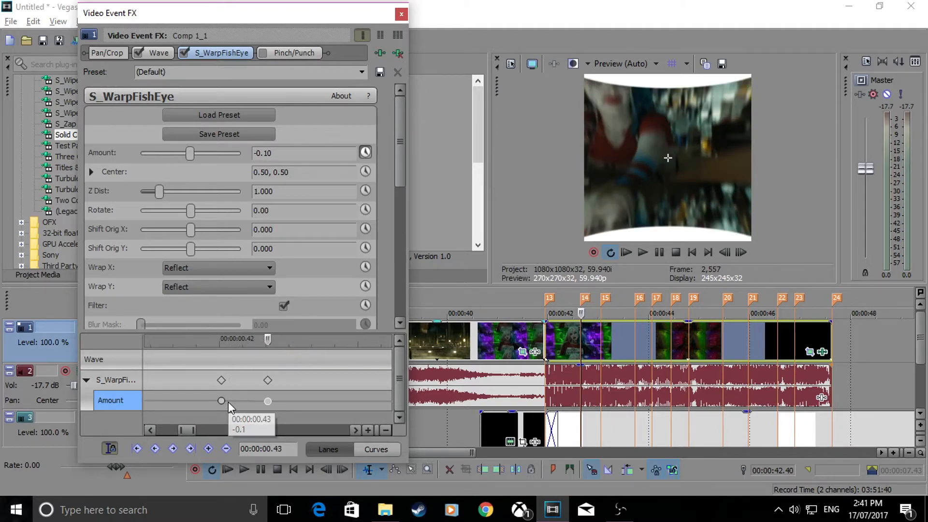
{"action": "scroll", "coordinate": [323, 410], "scroll_direction": "down", "scroll_amount": 4}
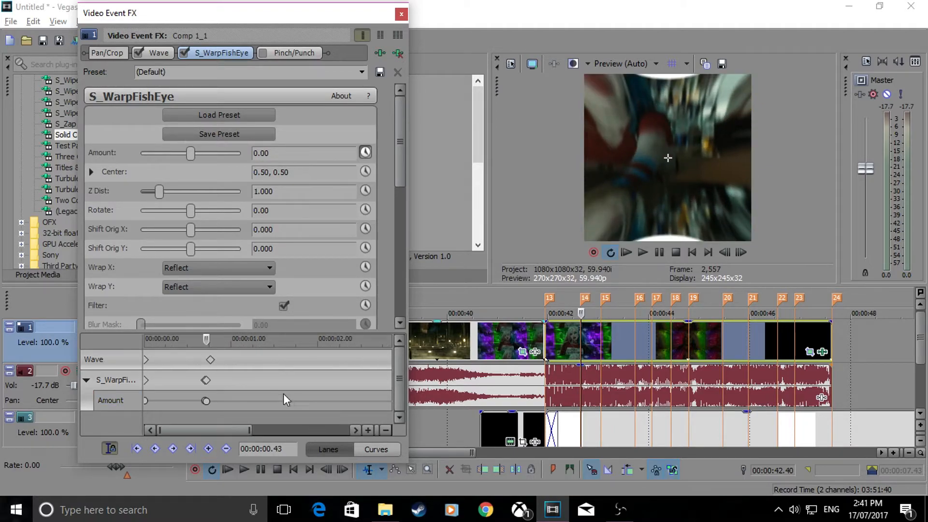
{"action": "mouse_move", "coordinate": [207, 341]}
{"action": "left_mouse_down"}
{"action": "mouse_move", "coordinate": [225, 340]}
{"action": "mouse_move", "coordinate": [215, 341]}
{"action": "left_mouse_up"}
{"action": "left_click", "coordinate": [206, 401]}
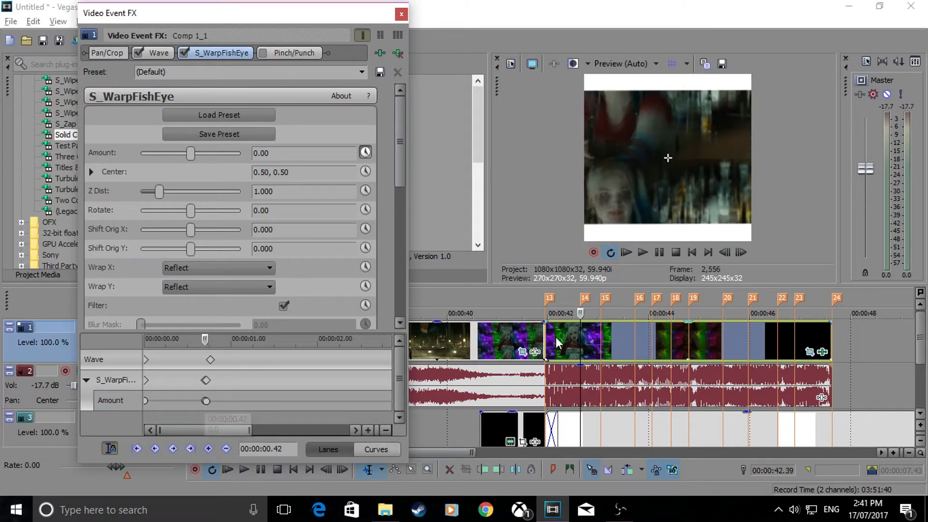
Add an S_WarpFishEye Amount keyframe with the value 0 at marker 15, at 00:00:01.06
{"action": "left_click", "coordinate": [601, 346]}
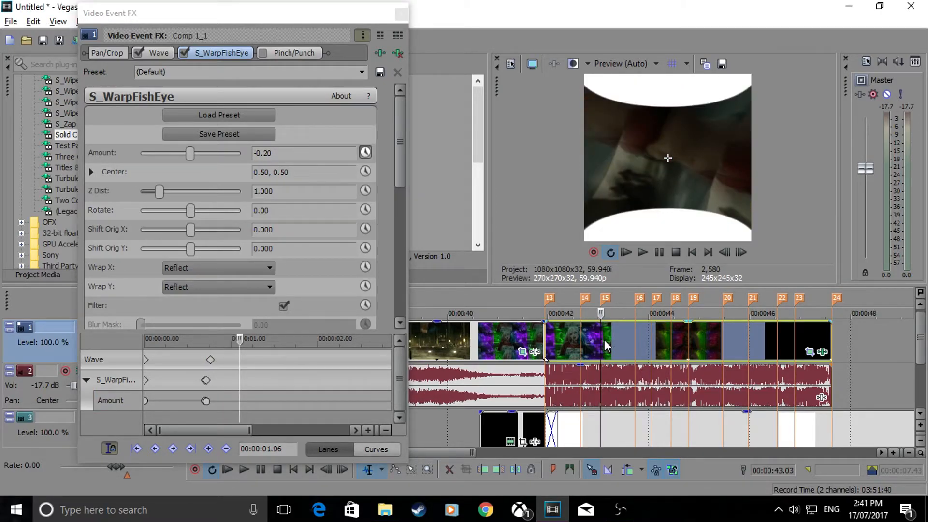
{"action": "left_click", "coordinate": [183, 158]}
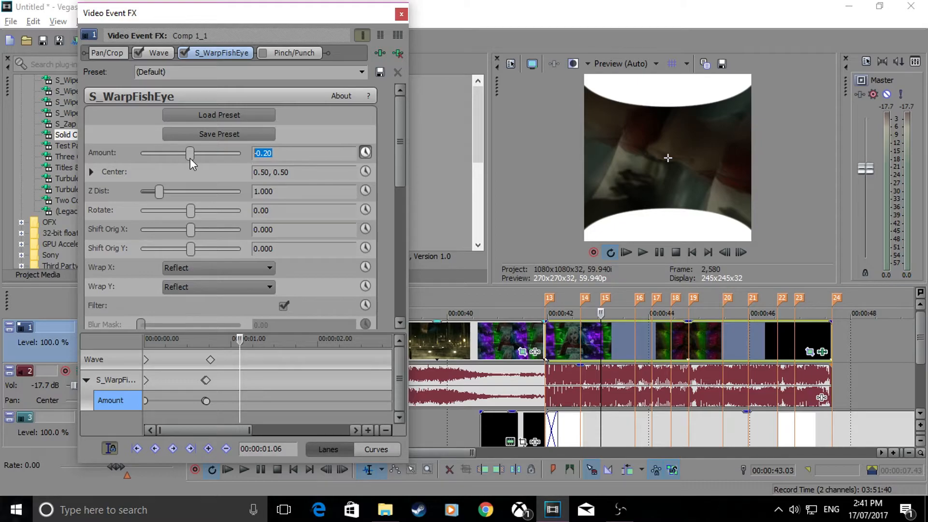
{"action": "type", "text": "0"}
{"action": "key", "text": "Return"}
Play the piece from marker 13, move its last S_WarpFishEye Amount keyframe to about 1.5 seconds, and replay it
{"action": "double_click", "coordinate": [559, 338]}
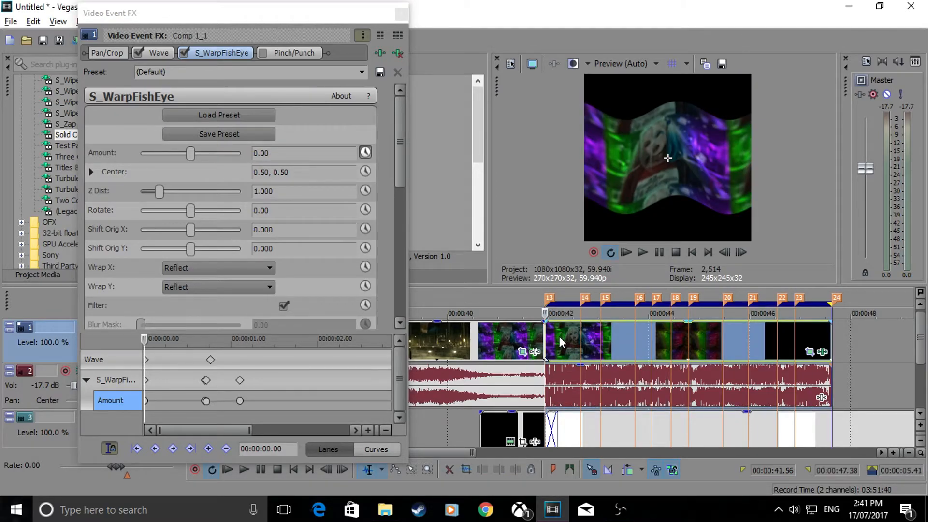
{"action": "key", "text": "space"}
{"action": "scroll", "coordinate": [559, 338], "scroll_direction": "down", "scroll_amount": 3}
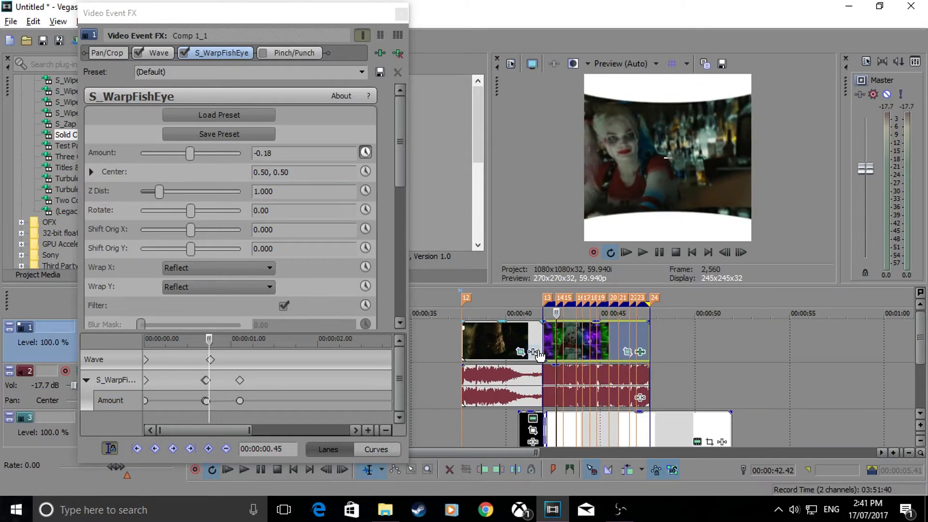
{"action": "scroll", "coordinate": [539, 354], "scroll_direction": "up", "scroll_amount": 3}
{"action": "key", "text": "space"}
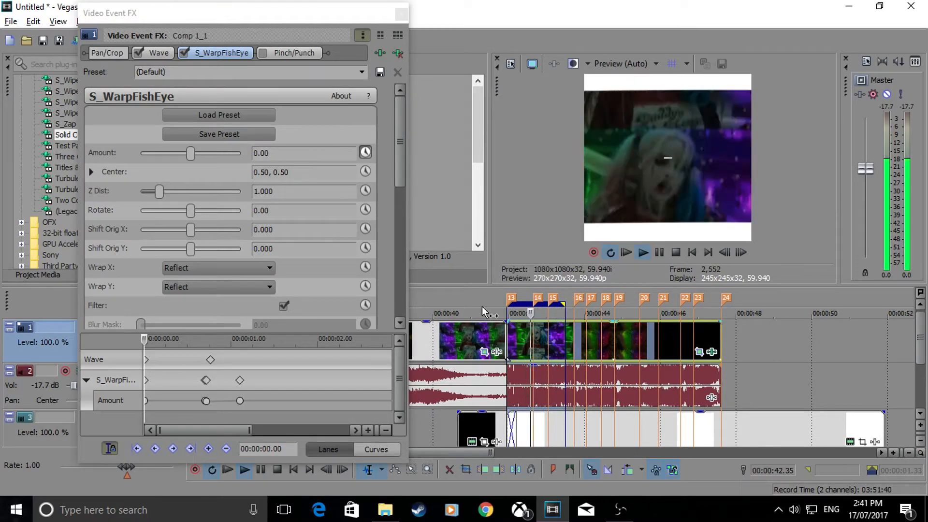
{"action": "key", "text": "space"}
{"action": "left_click_drag", "start_coordinate": [240, 401], "coordinate": [277, 401]}
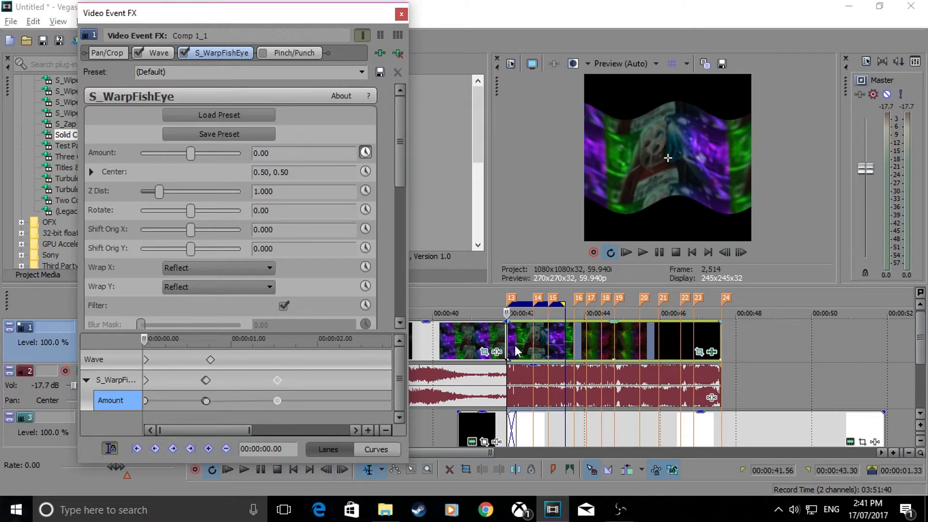
{"action": "left_click", "coordinate": [503, 336]}
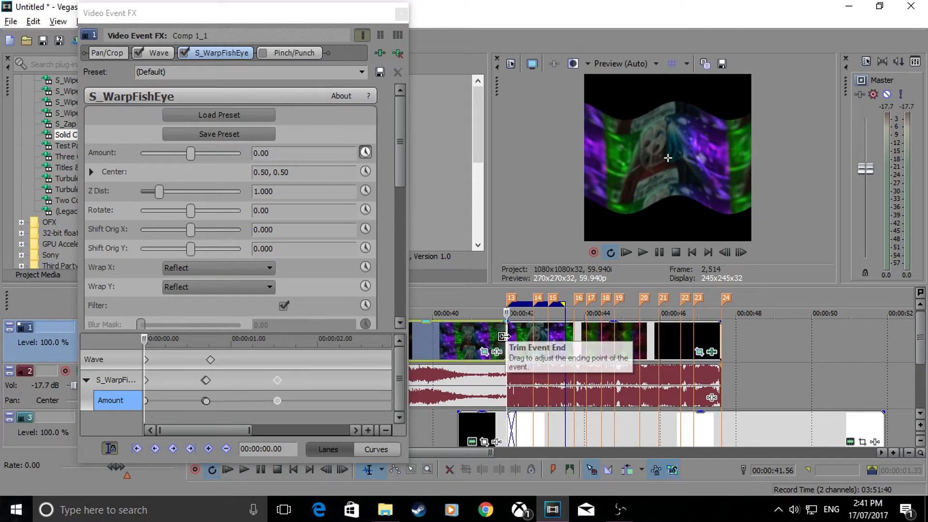
{"action": "key", "text": "space"}
{"action": "key", "text": "space"}
Set the S_WarpFishEye Amount keyframe at 00:00:00.43 to -0.1, and play the piece from marker 13
{"action": "left_click", "coordinate": [204, 401]}
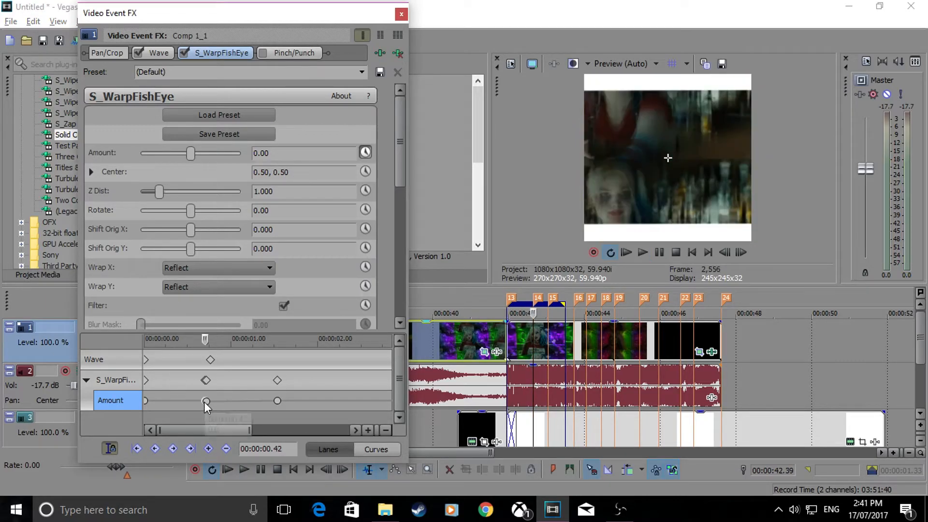
{"action": "scroll", "coordinate": [208, 401], "scroll_direction": "up", "scroll_amount": 5}
{"action": "left_click", "coordinate": [290, 400]}
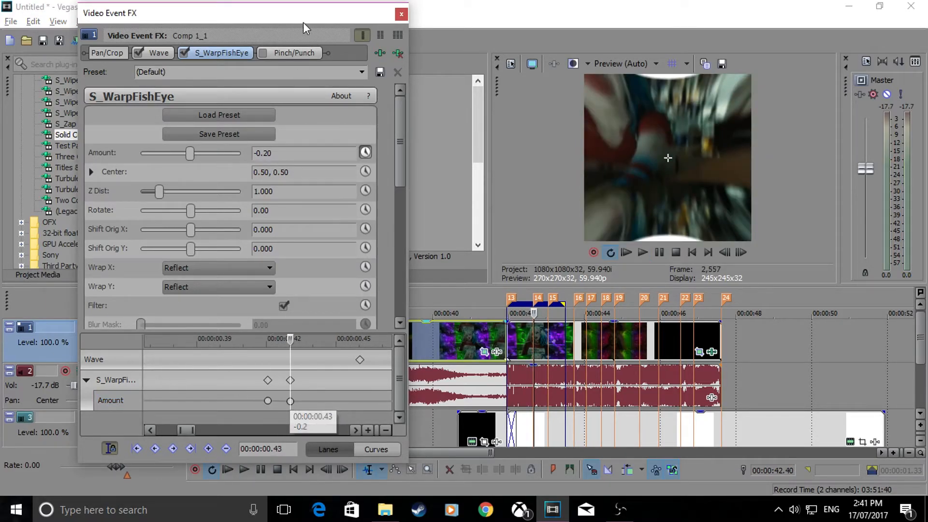
{"action": "left_click_drag", "start_coordinate": [273, 153], "coordinate": [264, 154]}
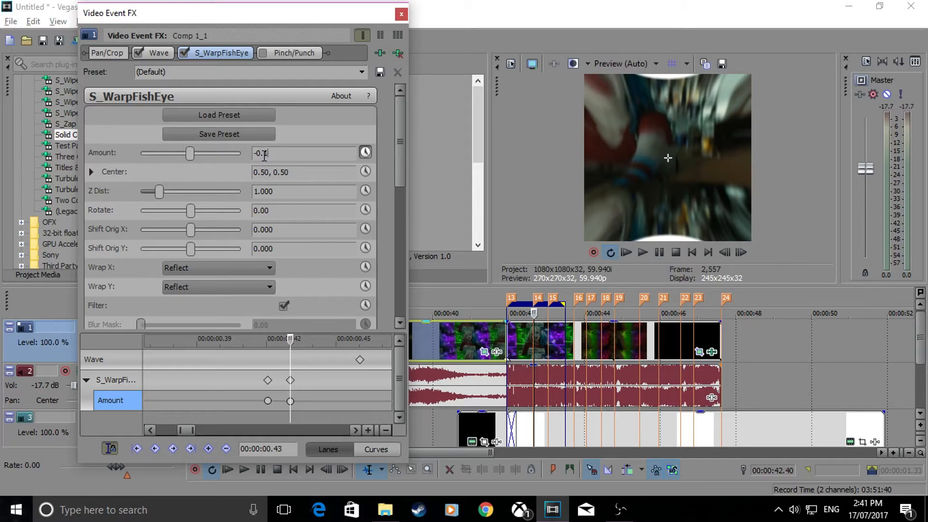
{"action": "key", "text": "Return"}
{"action": "left_click", "coordinate": [504, 333]}
{"action": "key", "text": "space"}
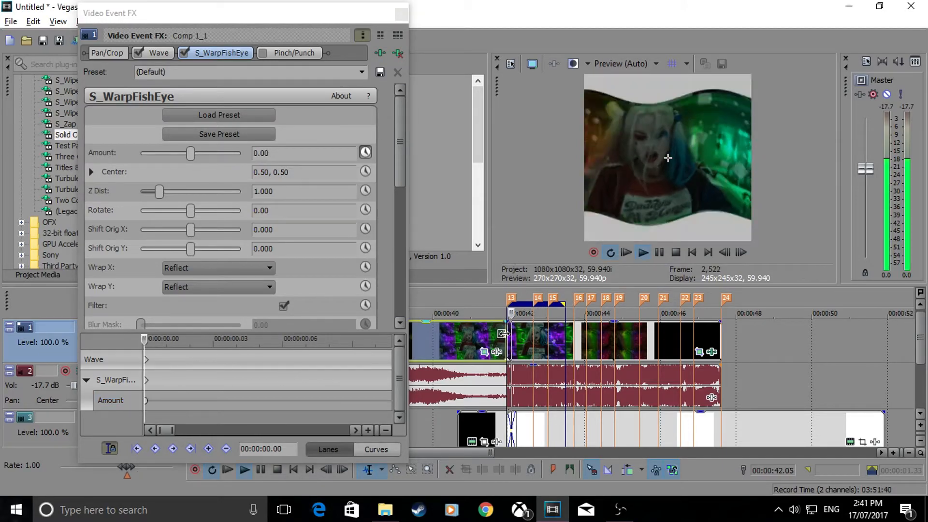
{"action": "key", "text": "space"}
Enable the Pinch/Punch effect at marker 19 and set its Amount to 0
{"action": "left_click", "coordinate": [538, 329]}
{"action": "left_click", "coordinate": [550, 329]}
{"action": "key", "text": "space"}
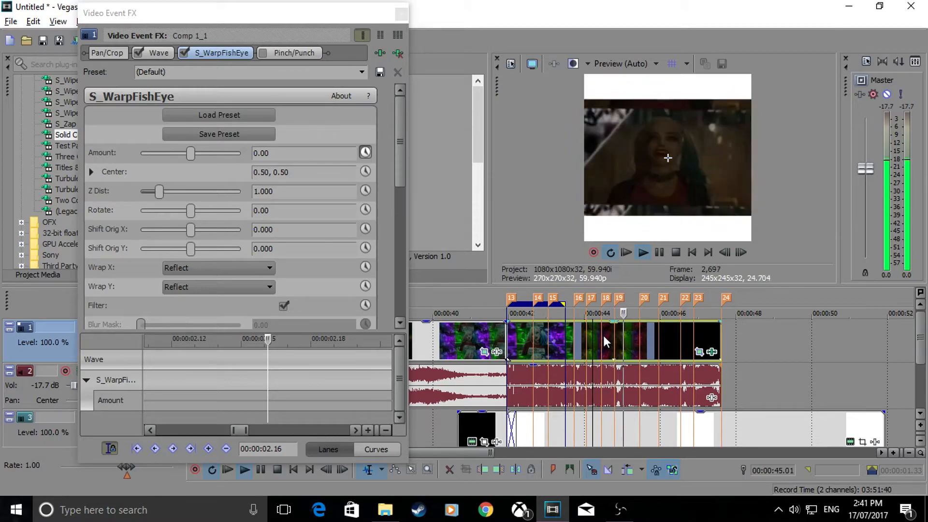
{"action": "left_click", "coordinate": [612, 335]}
{"action": "key", "text": "space"}
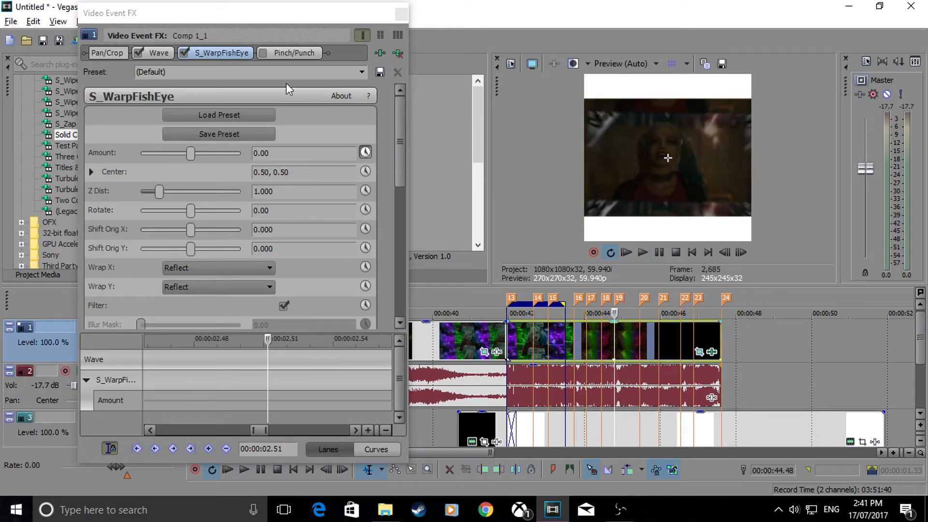
{"action": "left_click", "coordinate": [262, 53]}
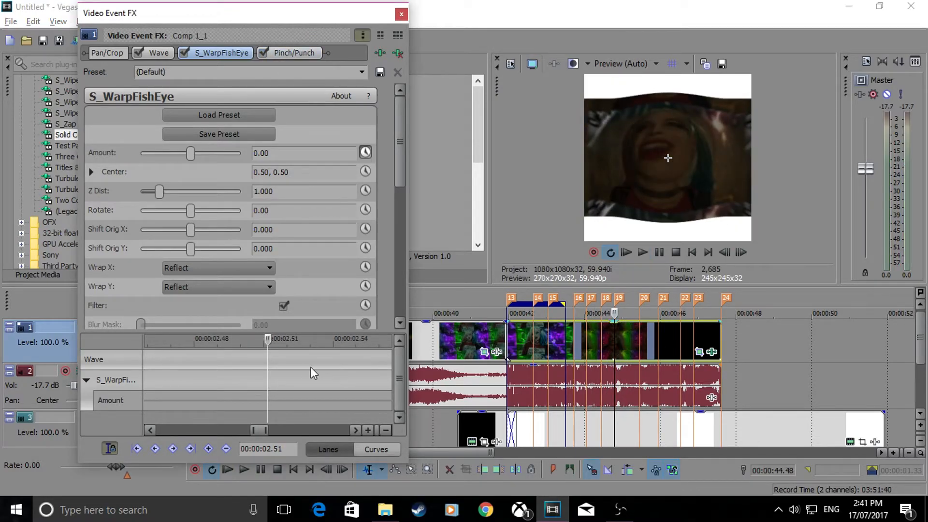
{"action": "scroll", "coordinate": [335, 370], "scroll_direction": "down", "scroll_amount": 5}
{"action": "left_click", "coordinate": [296, 53]}
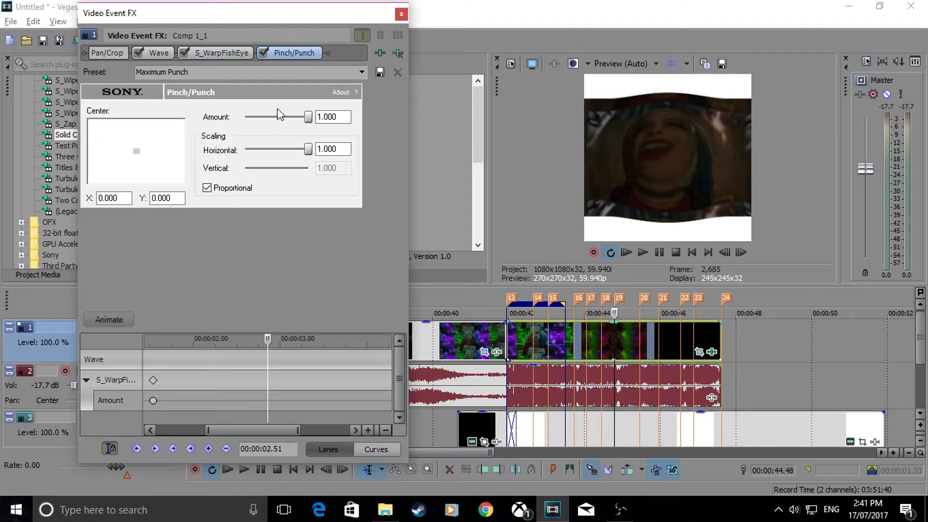
{"action": "double_click", "coordinate": [332, 116]}
{"action": "type", "text": "0"}
{"action": "key", "text": "Return"}
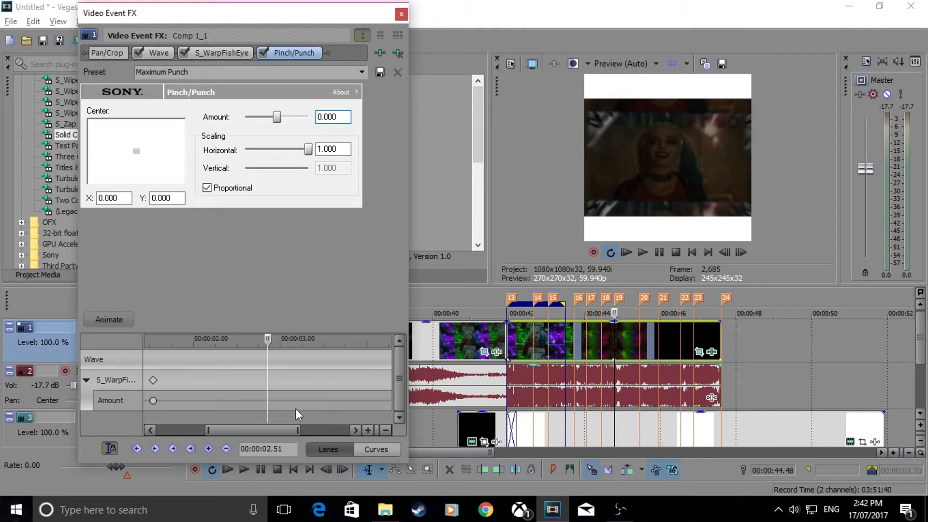
Animate Pinch/Punch and add a keyframe for it at marker 19, at 00:00:02.51
{"action": "left_click", "coordinate": [110, 318]}
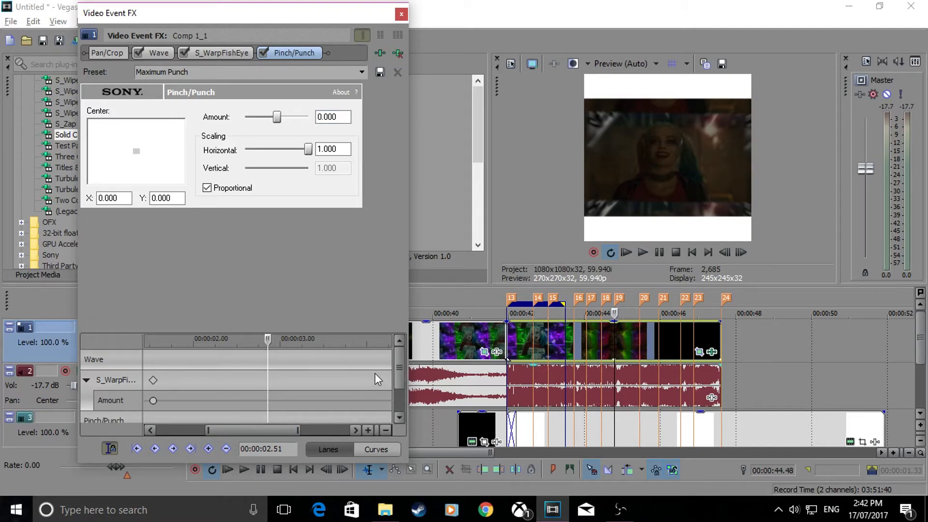
{"action": "left_click_drag", "start_coordinate": [399, 379], "coordinate": [399, 399]}
{"action": "left_click", "coordinate": [211, 449]}
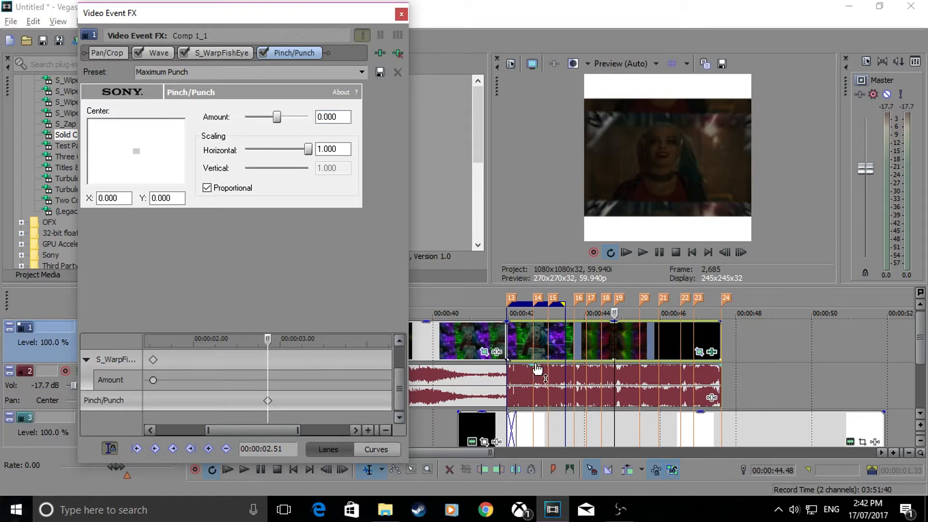
{"action": "left_click", "coordinate": [268, 400]}
Add a Pinch/Punch keyframe one frame after marker 19, at 00:00:02.52, with an Amount of about -0.478
{"action": "scroll", "coordinate": [268, 400], "scroll_direction": "up", "scroll_amount": 3}
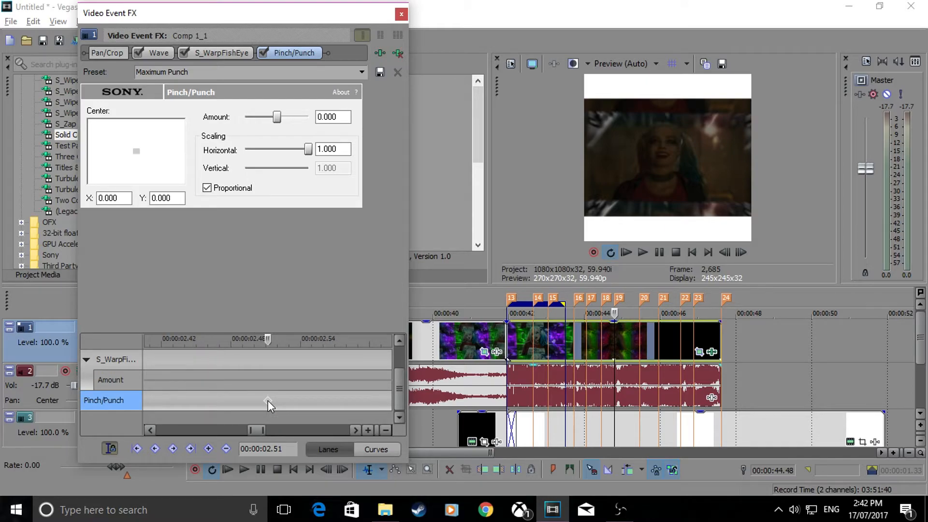
{"action": "key", "text": "Right"}
{"action": "left_click", "coordinate": [209, 449]}
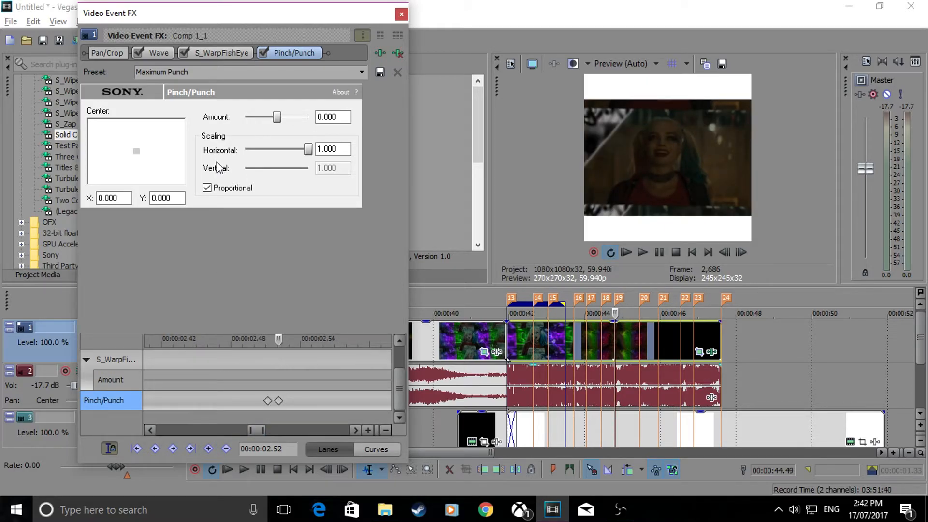
{"action": "left_click_drag", "start_coordinate": [277, 117], "coordinate": [242, 120]}
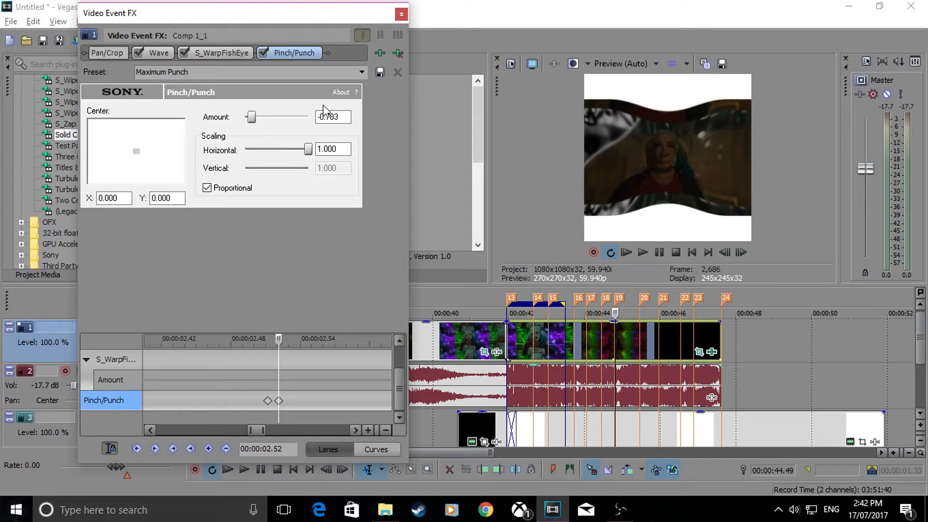
{"action": "left_click_drag", "start_coordinate": [251, 118], "coordinate": [261, 117]}
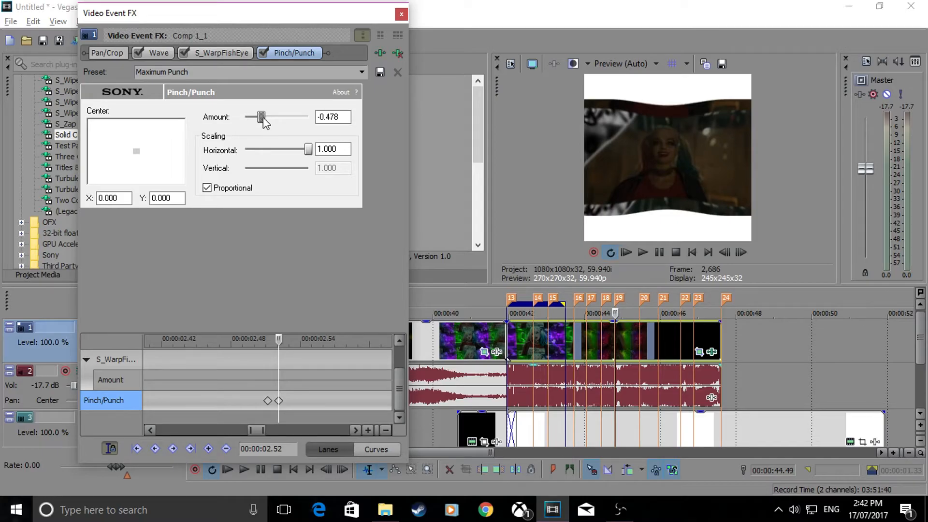
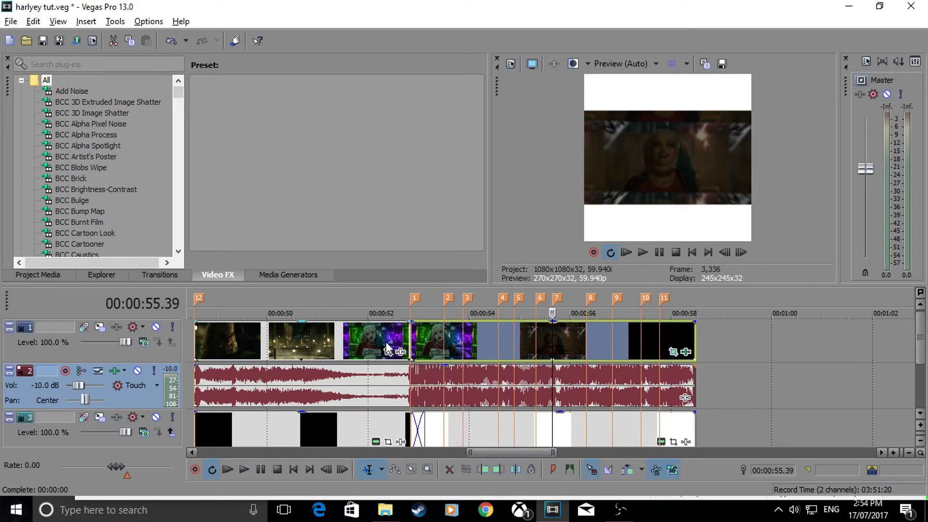
Play the finished piece from marker 1, and examine the frame at marker 2
{"action": "scroll", "coordinate": [359, 347], "scroll_direction": "down", "scroll_amount": 1}
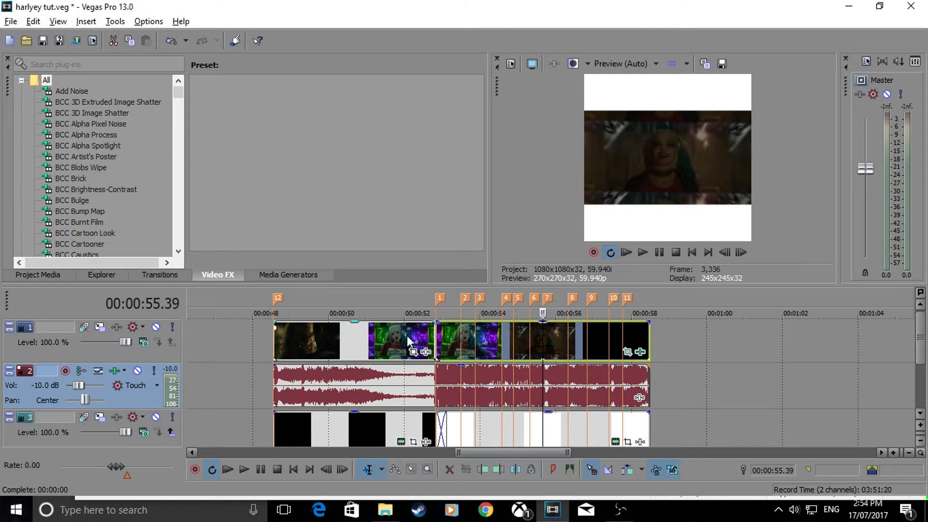
{"action": "left_click", "coordinate": [443, 337]}
{"action": "key", "text": "space"}
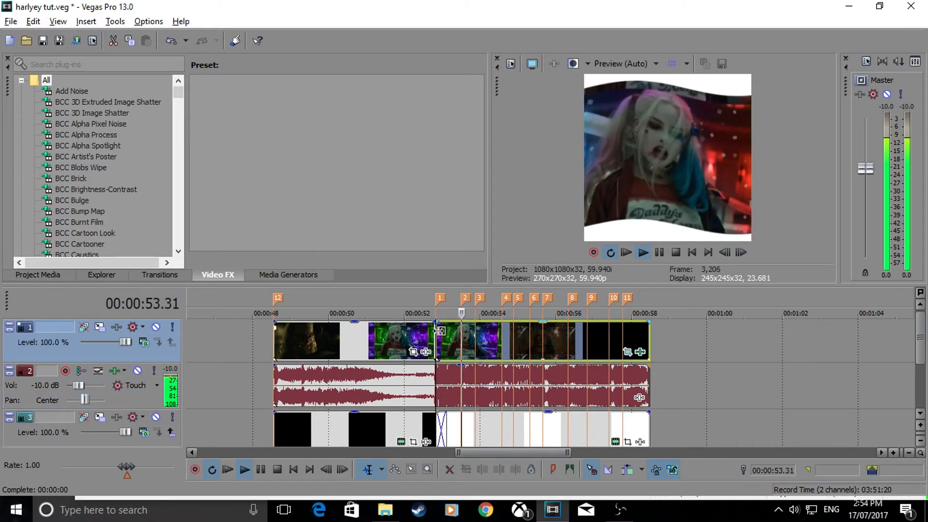
{"action": "key", "text": "space"}
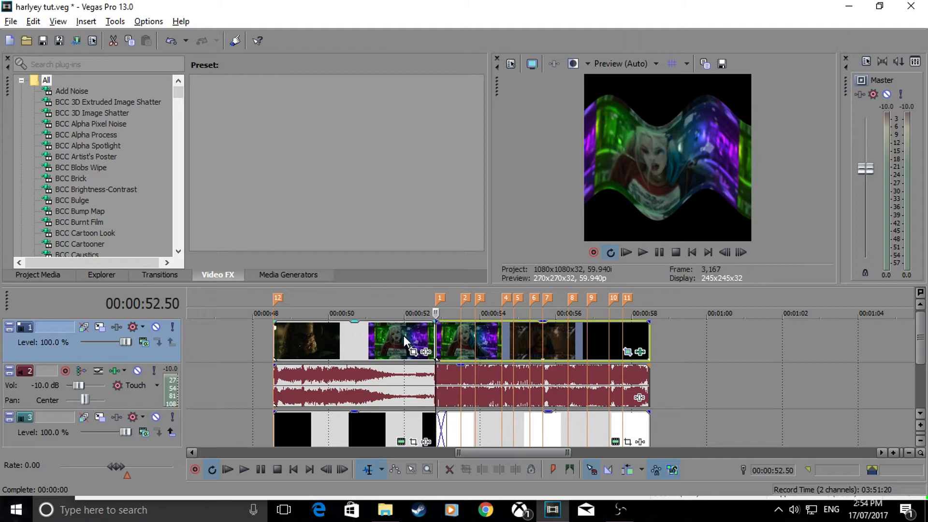
{"action": "left_click", "coordinate": [461, 344]}
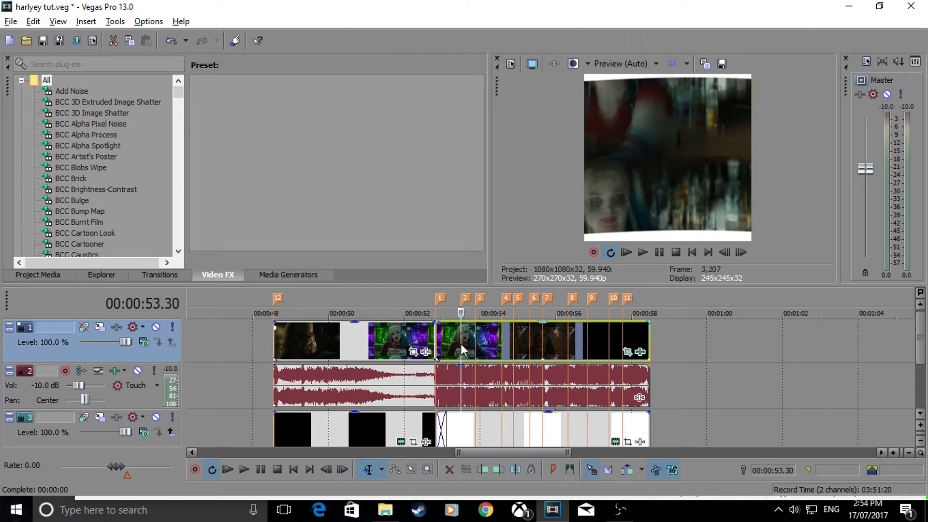
{"action": "scroll", "coordinate": [465, 343], "scroll_direction": "up", "scroll_amount": 3}
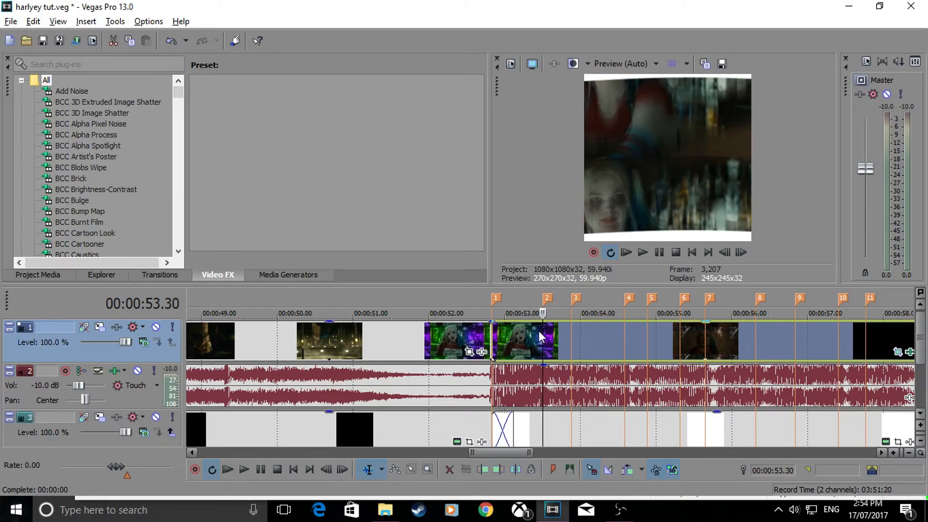
Inspect the background crossfade at marker 1 and browse the available transitions
{"action": "left_click", "coordinate": [494, 432]}
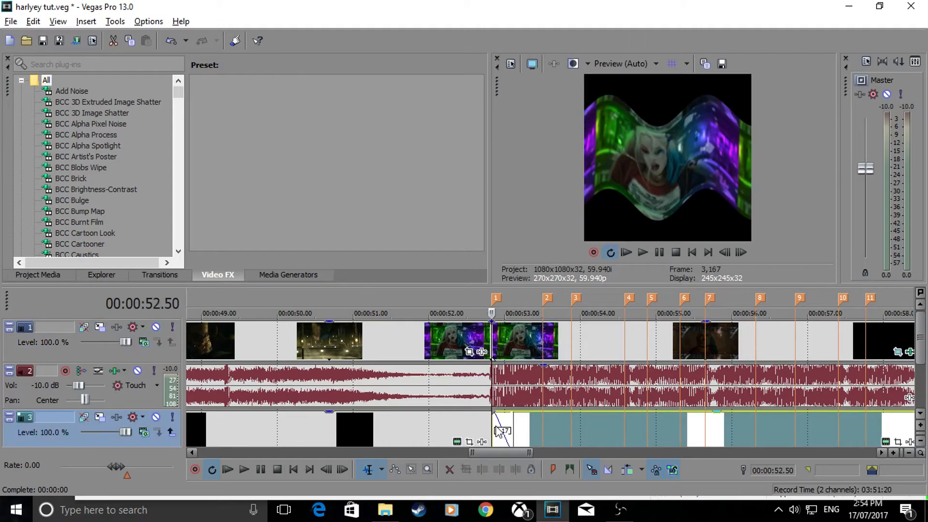
{"action": "left_click", "coordinate": [165, 275]}
{"action": "scroll", "coordinate": [97, 169], "scroll_direction": "down", "scroll_amount": 15}
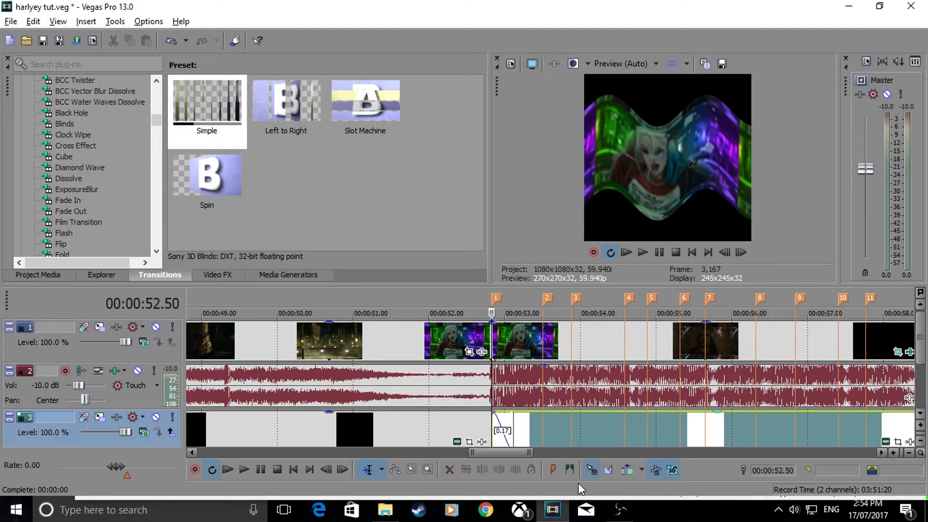
{"action": "scroll", "coordinate": [625, 352], "scroll_direction": "down", "scroll_amount": 4}
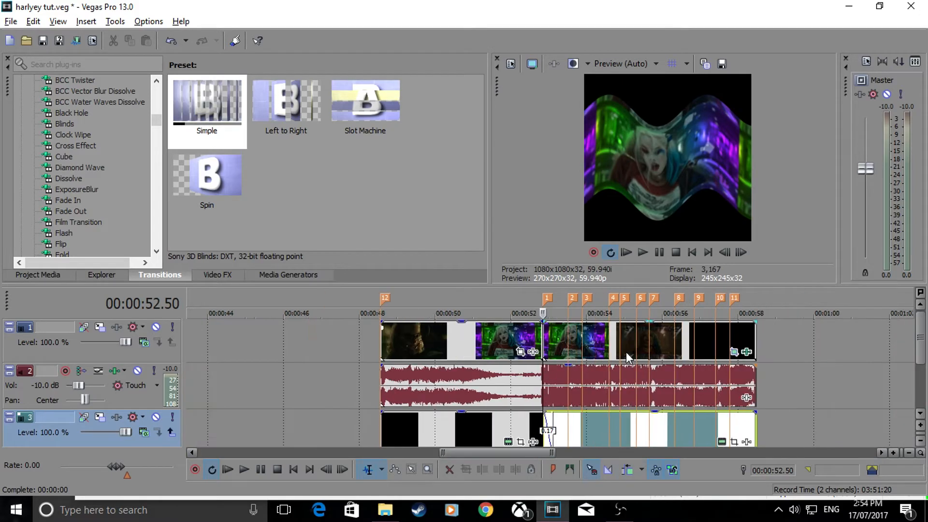
Find the cut at marker 9 in the border clip, and split the clip there at 00:00:56.50
{"action": "left_click", "coordinate": [622, 352]}
{"action": "left_click", "coordinate": [665, 343]}
{"action": "left_click", "coordinate": [671, 343]}
{"action": "scroll", "coordinate": [671, 343], "scroll_direction": "up", "scroll_amount": 3}
{"action": "left_click", "coordinate": [622, 347]}
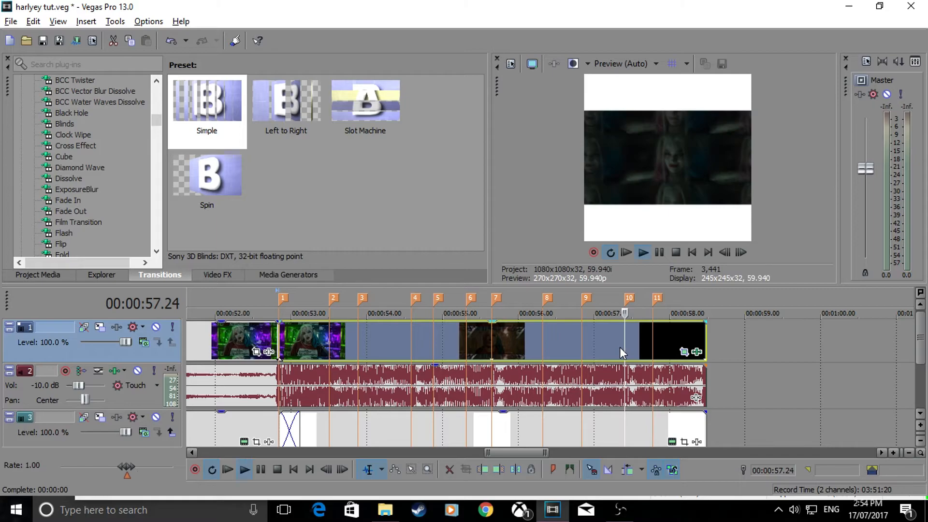
{"action": "left_click", "coordinate": [573, 343]}
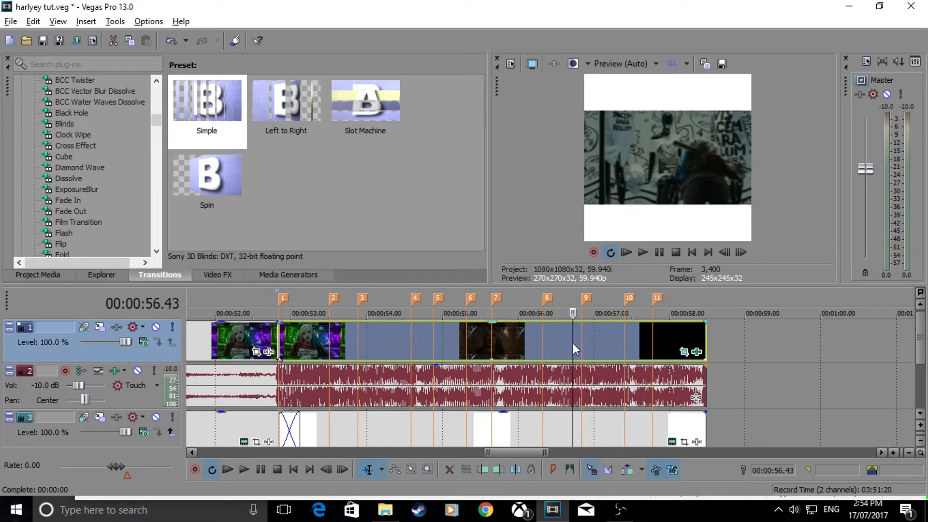
{"action": "left_click", "coordinate": [580, 343]}
{"action": "key", "text": "s"}
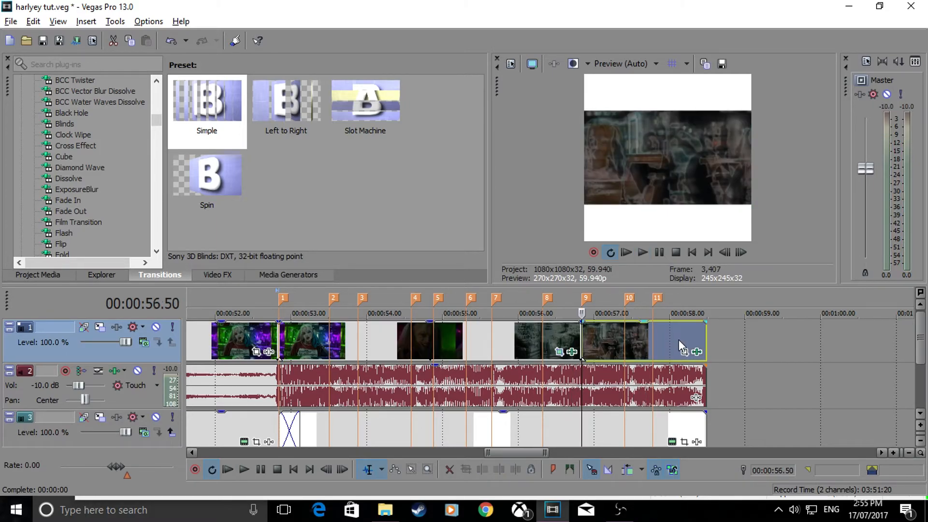
Add the S_Shake effect to the clip piece after marker 9, and play it from just before the split
{"action": "left_click", "coordinate": [696, 352]}
{"action": "left_click", "coordinate": [380, 52]}
{"action": "left_click", "coordinate": [399, 299]}
{"action": "scroll", "coordinate": [399, 297], "scroll_direction": "down", "scroll_amount": 5}
{"action": "type", "text": "s_shake"}
{"action": "left_click", "coordinate": [693, 194]}
{"action": "left_click", "coordinate": [692, 154]}
{"action": "left_click", "coordinate": [575, 332]}
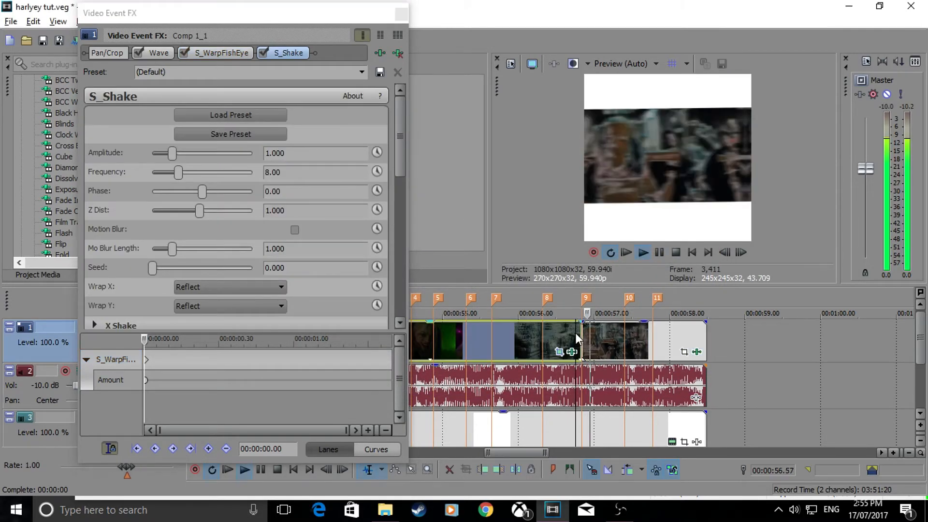
Remove the S_Shake effect from the clip piece after marker 9 and close its effects window
{"action": "left_click", "coordinate": [399, 52]}
{"action": "left_click", "coordinate": [402, 19]}
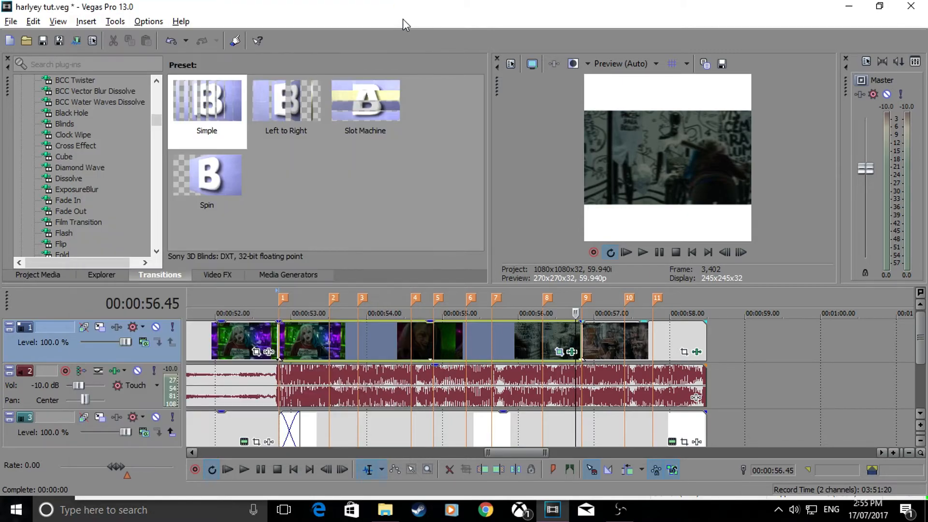
Try shifting the clip piece after marker 9 in Pan/Crop to X Center 968.9 and Y Center 664.2, and restore the frame
{"action": "left_click", "coordinate": [585, 340]}
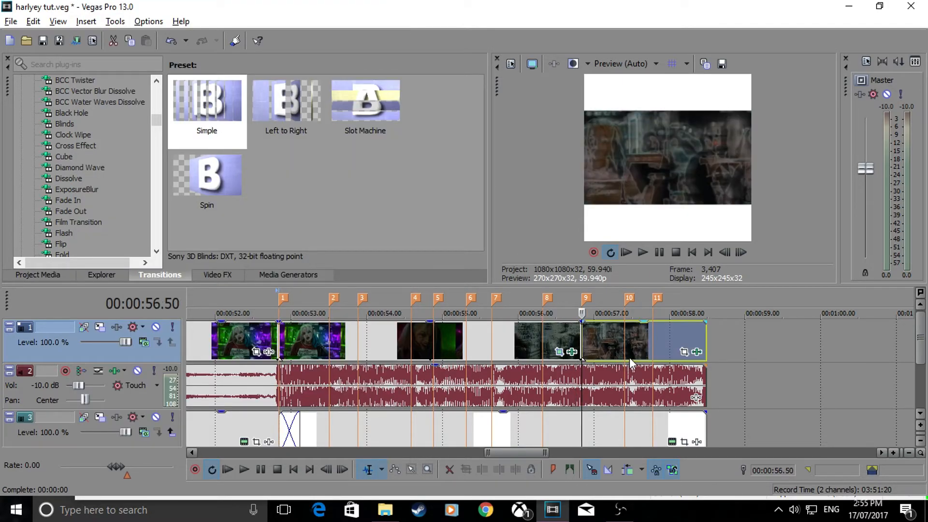
{"action": "left_click", "coordinate": [684, 352]}
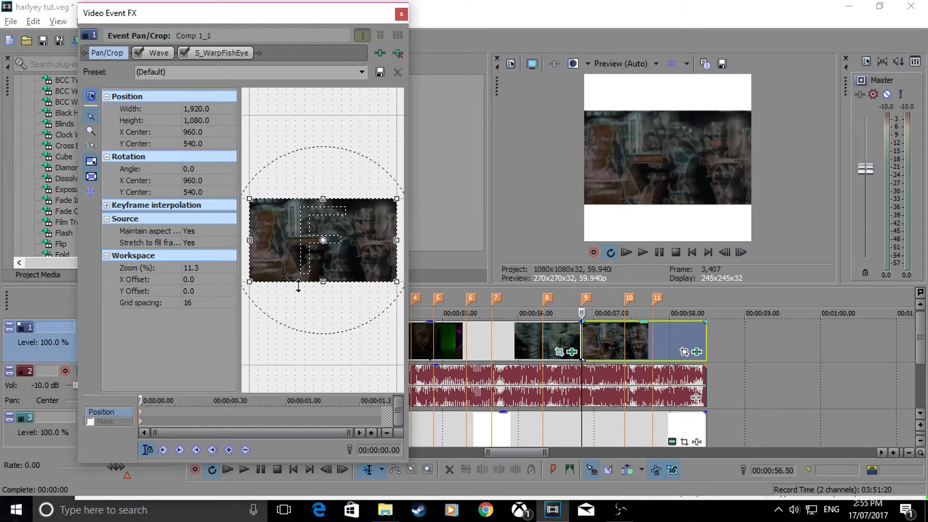
{"action": "left_click_drag", "start_coordinate": [326, 244], "coordinate": [326, 254]}
{"action": "right_click", "coordinate": [300, 242]}
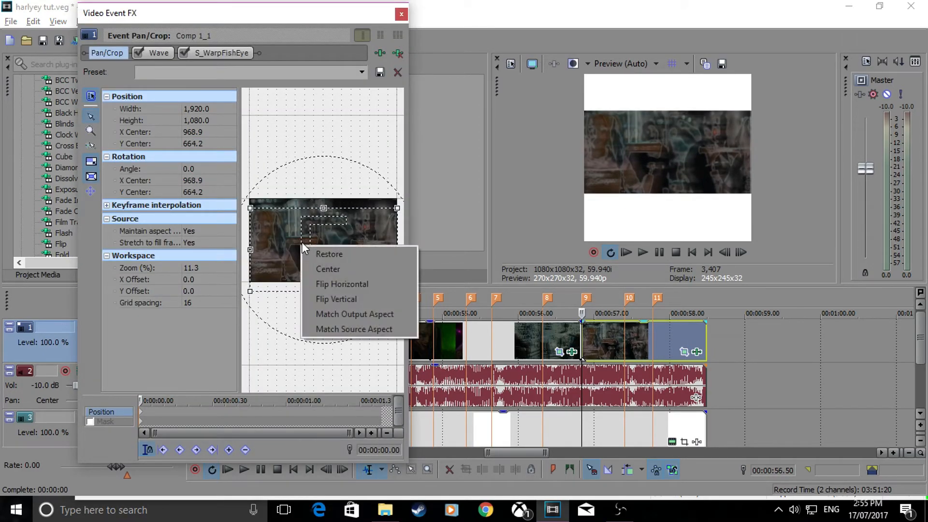
{"action": "left_click", "coordinate": [315, 251]}
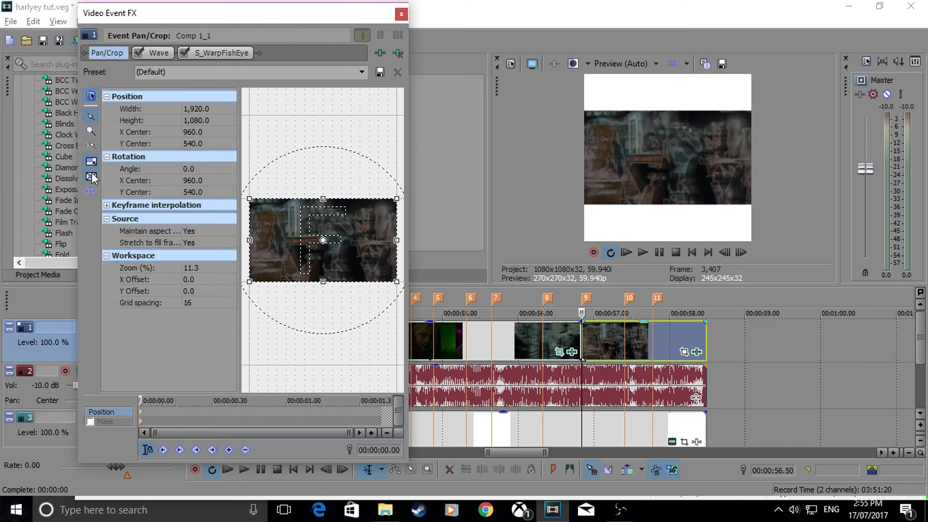
Limit Pan/Crop movement to Y only, try shifting the frame to Y Center 646.5, and restore it
{"action": "left_click", "coordinate": [91, 190]}
{"action": "left_click", "coordinate": [91, 190]}
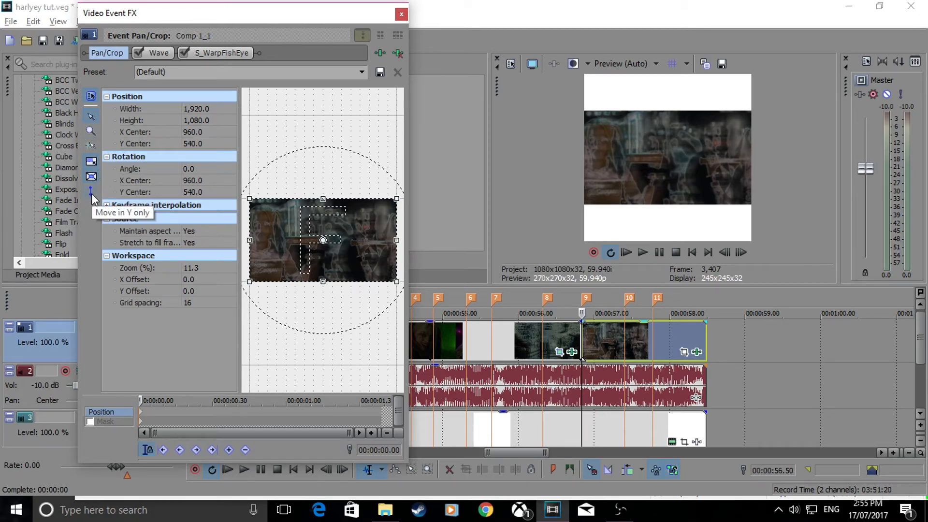
{"action": "mouse_move", "coordinate": [340, 258]}
{"action": "left_mouse_down"}
{"action": "mouse_move", "coordinate": [341, 234]}
{"action": "mouse_move", "coordinate": [341, 269]}
{"action": "left_mouse_up"}
{"action": "right_click", "coordinate": [365, 205]}
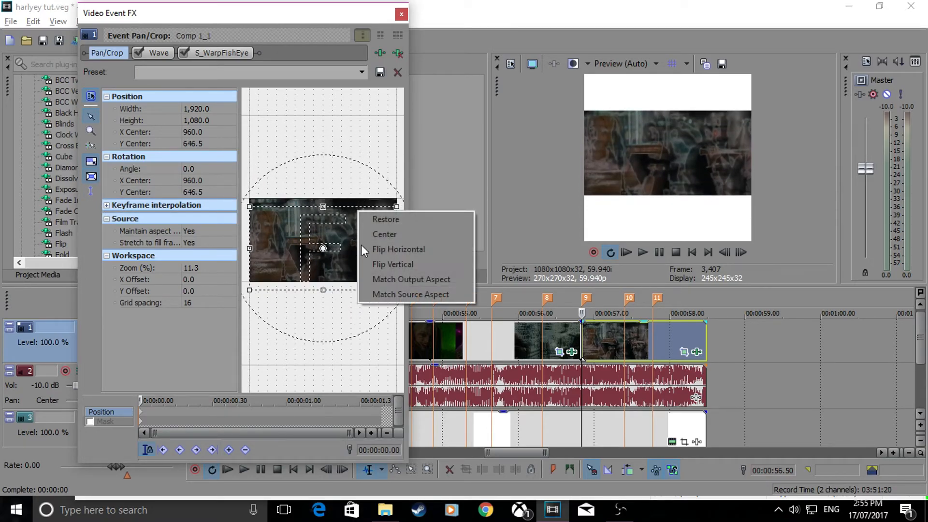
{"action": "left_click", "coordinate": [384, 215]}
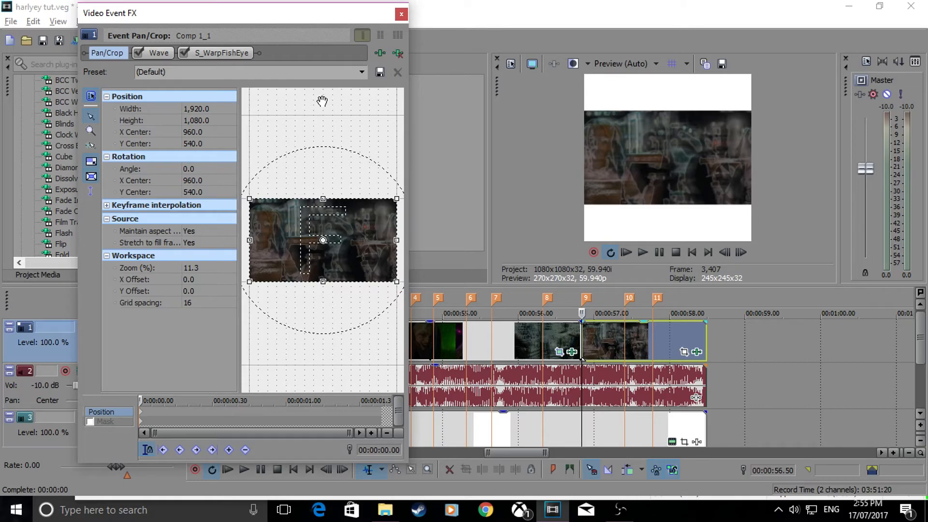
{"action": "left_click", "coordinate": [401, 13]}
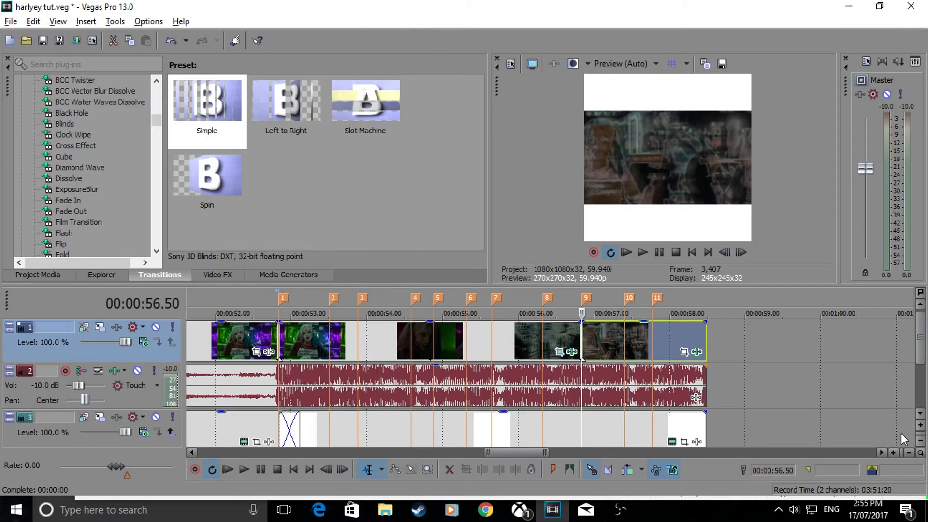
Try moving track 1 vertically to Y 256.44 in Track Motion with X movement locked, and return Y to 0.00
{"action": "left_click", "coordinate": [143, 342]}
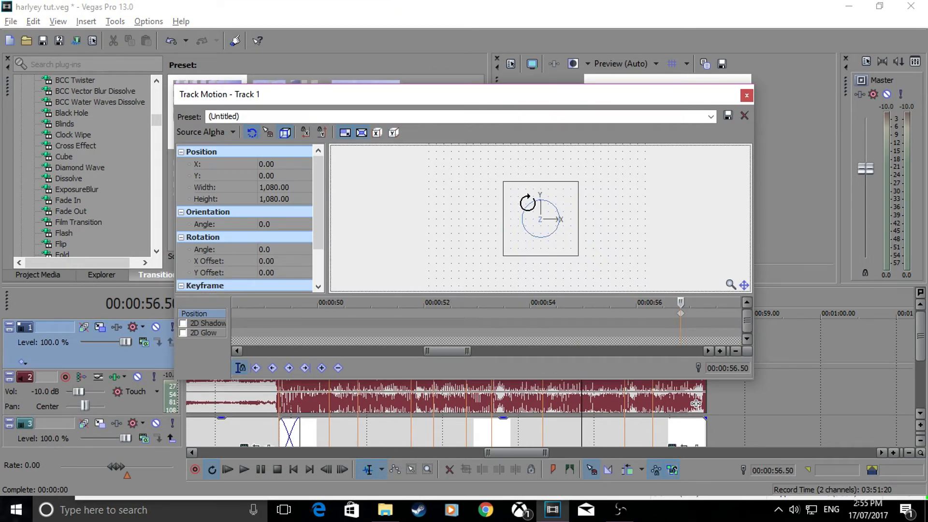
{"action": "left_click", "coordinate": [305, 132]}
{"action": "left_click_drag", "start_coordinate": [536, 226], "coordinate": [542, 208]}
{"action": "left_click_drag", "start_coordinate": [614, 97], "coordinate": [371, 89]}
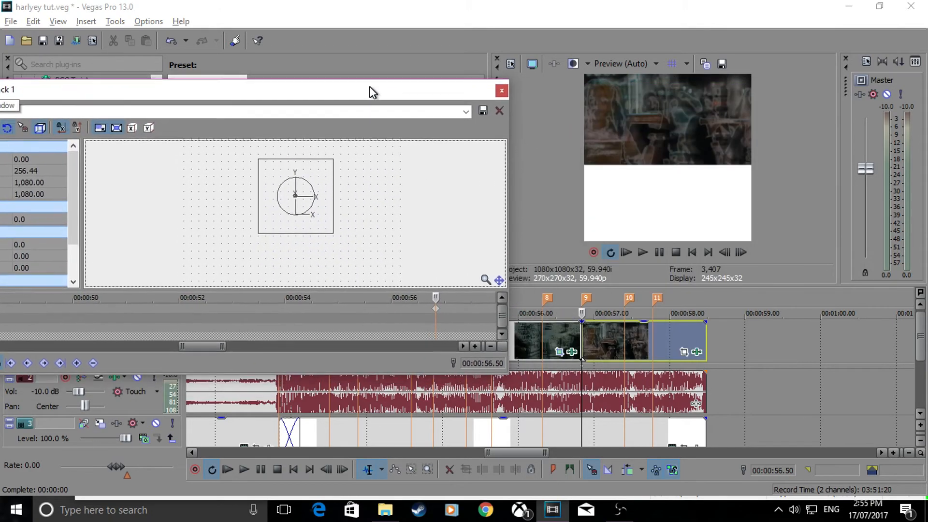
{"action": "left_click_drag", "start_coordinate": [300, 207], "coordinate": [297, 225]}
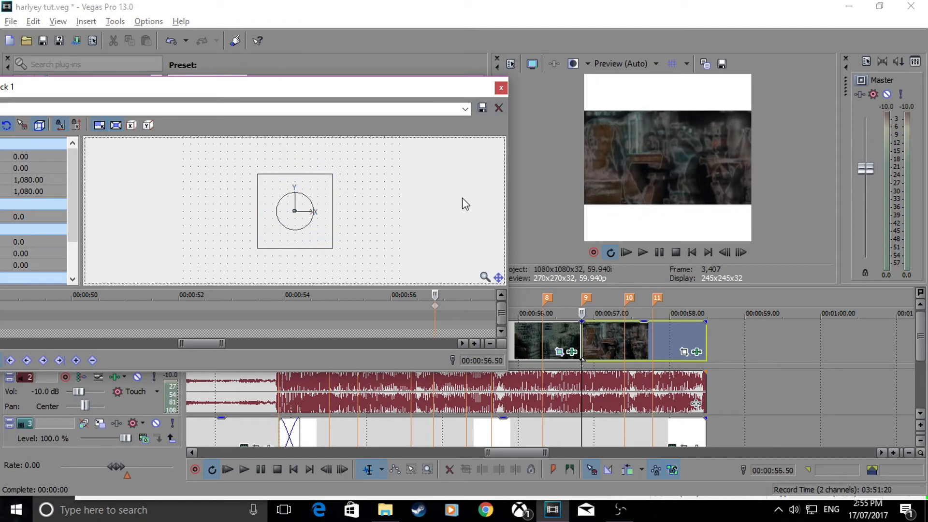
{"action": "left_click", "coordinate": [500, 87]}
Check playback shortly before marker 9 and inspect the frame at the cut, 00:00:56.50
{"action": "left_click", "coordinate": [553, 335]}
{"action": "key", "text": "space"}
{"action": "key", "text": "space"}
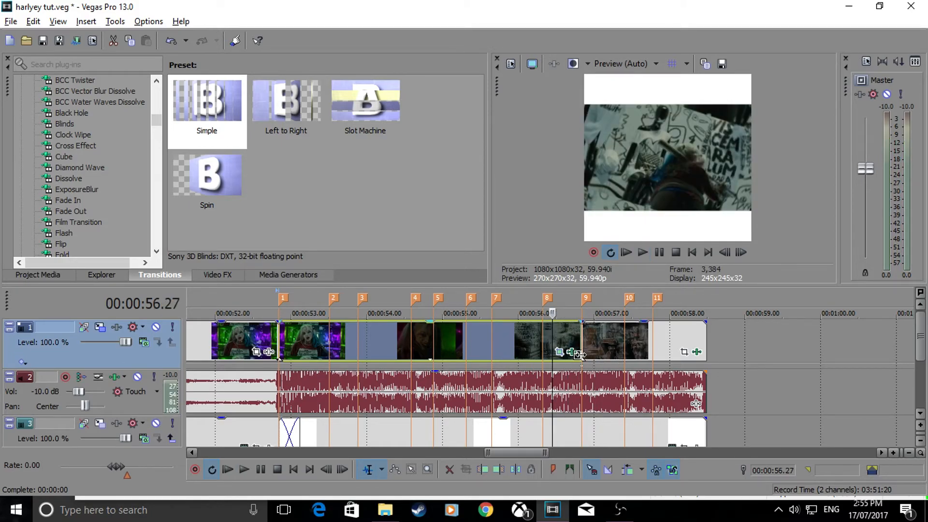
{"action": "left_click", "coordinate": [580, 361]}
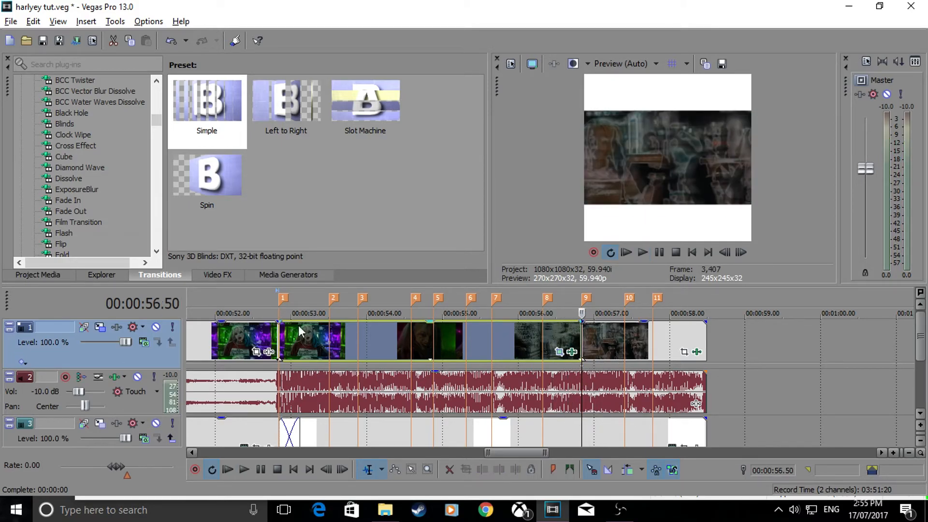
Reopen Track Motion for track 1, restore its default position, and close the window
{"action": "left_click", "coordinate": [101, 327]}
{"action": "right_click", "coordinate": [266, 207]}
{"action": "left_click", "coordinate": [296, 213]}
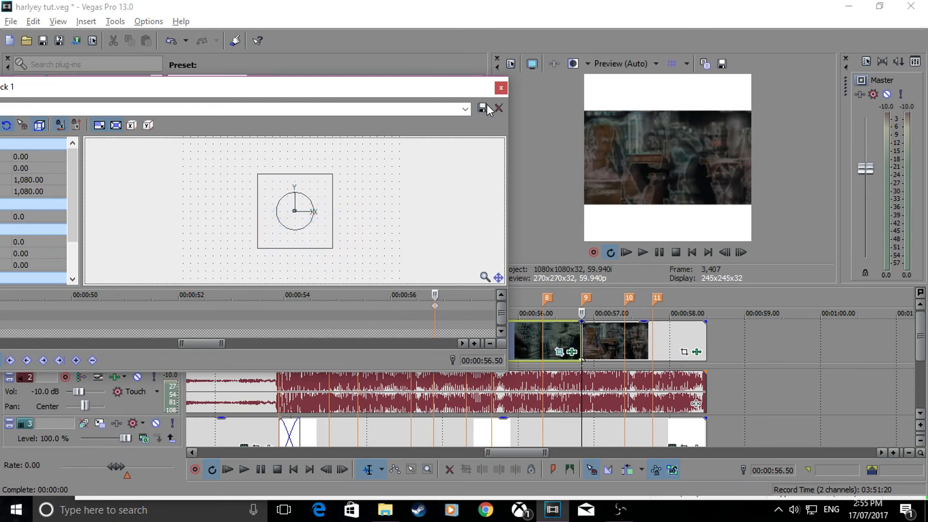
{"action": "left_click", "coordinate": [501, 87]}
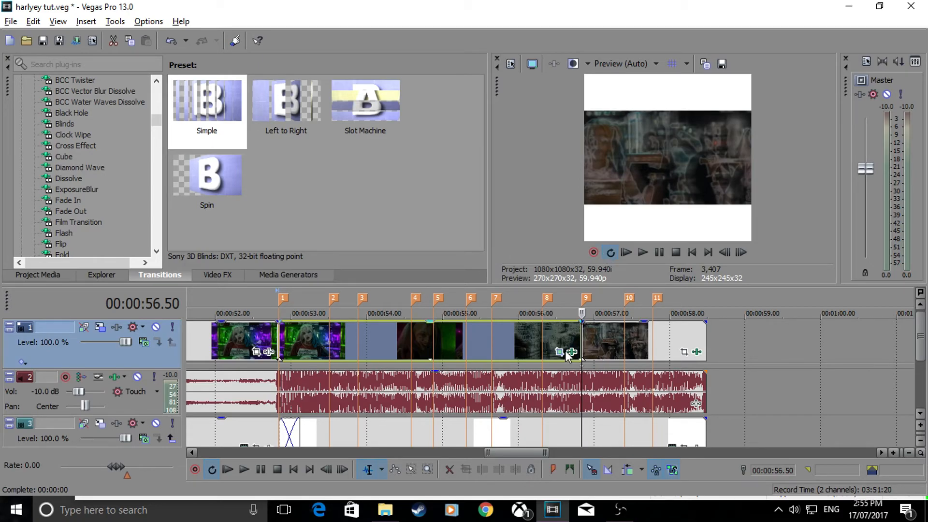
Set the loop region to the opening clip, 00:00:48.33 to 00:00:52.50, and inspect frames at 00:00:53.39 and 00:00:51.03
{"action": "scroll", "coordinate": [427, 335], "scroll_direction": "down", "scroll_amount": 3}
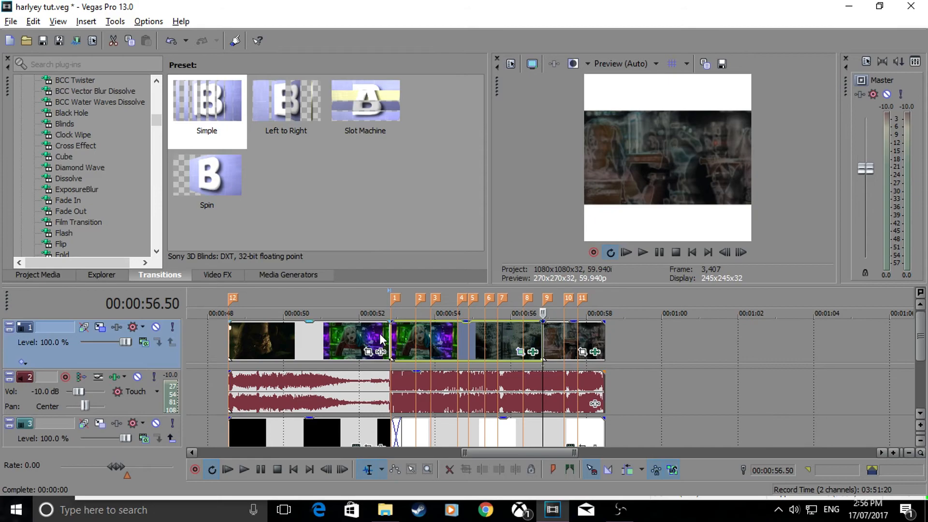
{"action": "double_click", "coordinate": [254, 331]}
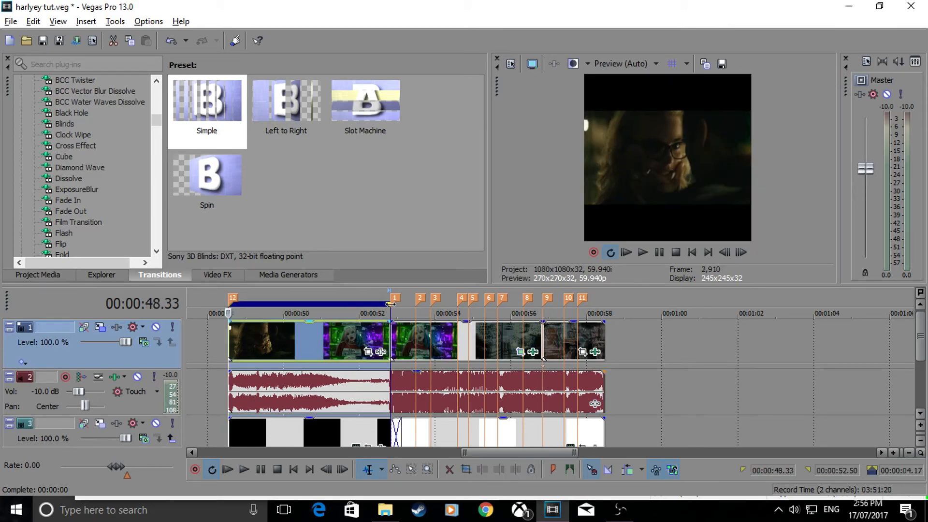
{"action": "left_click", "coordinate": [421, 326]}
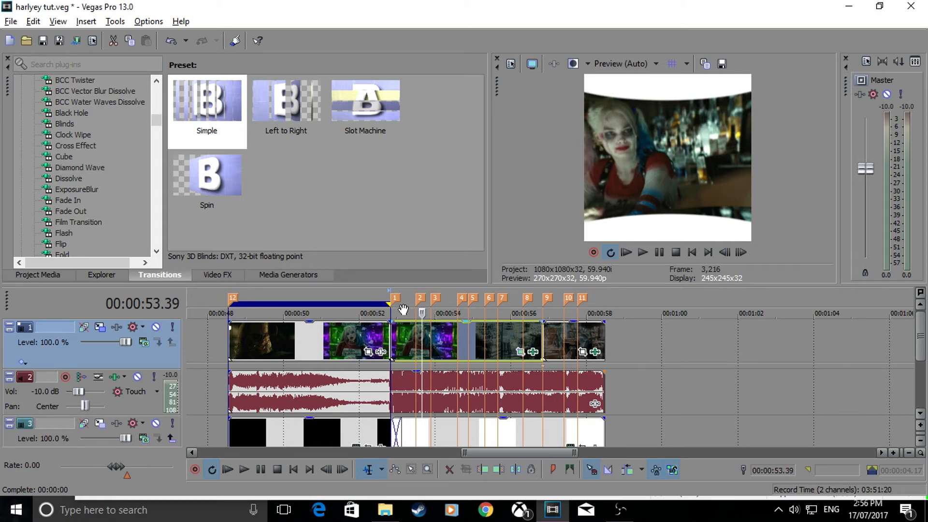
{"action": "left_click", "coordinate": [323, 337]}
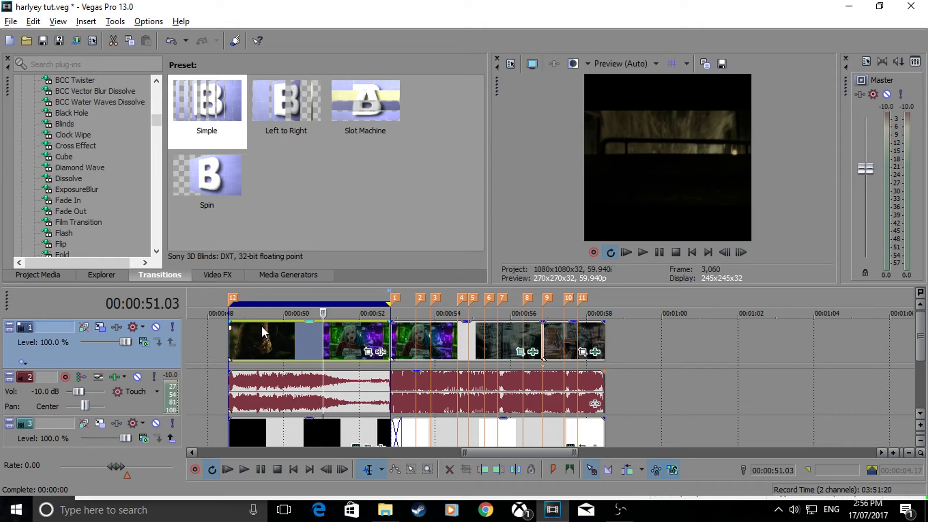
Set the loop region to the clip between markers 1 and 9, and inspect the frame at 00:00:57.46
{"action": "double_click", "coordinate": [415, 334]}
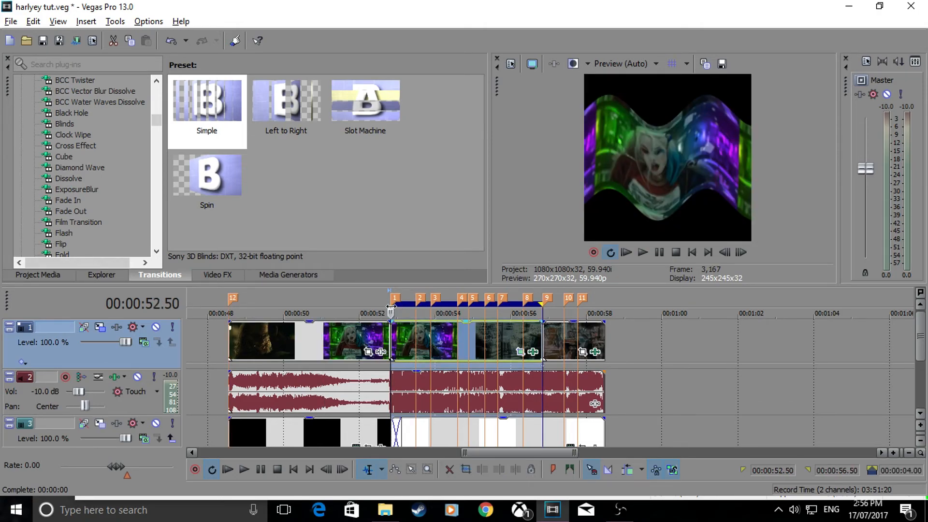
{"action": "mouse_move", "coordinate": [391, 304]}
{"action": "left_mouse_down"}
{"action": "mouse_move", "coordinate": [338, 307]}
{"action": "mouse_move", "coordinate": [390, 307]}
{"action": "left_mouse_up"}
{"action": "left_click", "coordinate": [582, 344]}
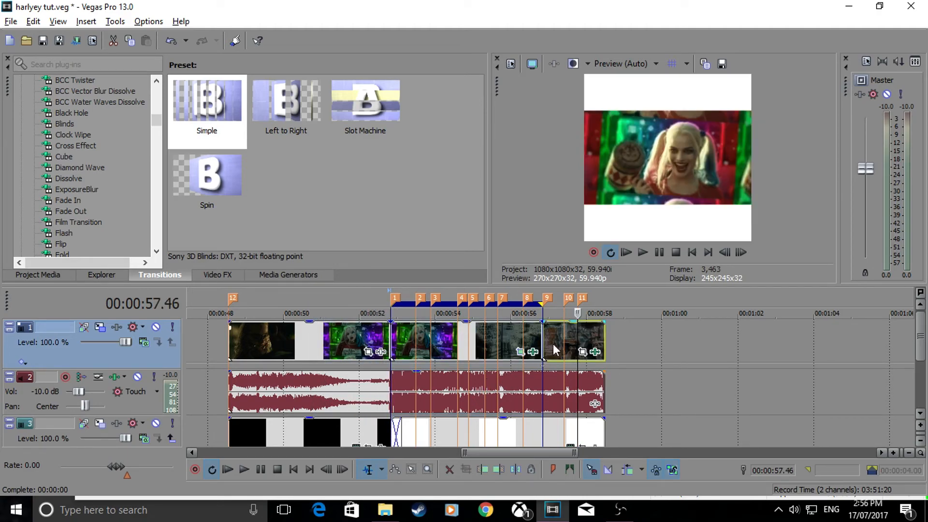
Split the audio on track 2 at marker 1, 00:00:52.50
{"action": "left_click", "coordinate": [459, 380]}
{"action": "left_click", "coordinate": [395, 381]}
{"action": "key", "text": "s"}
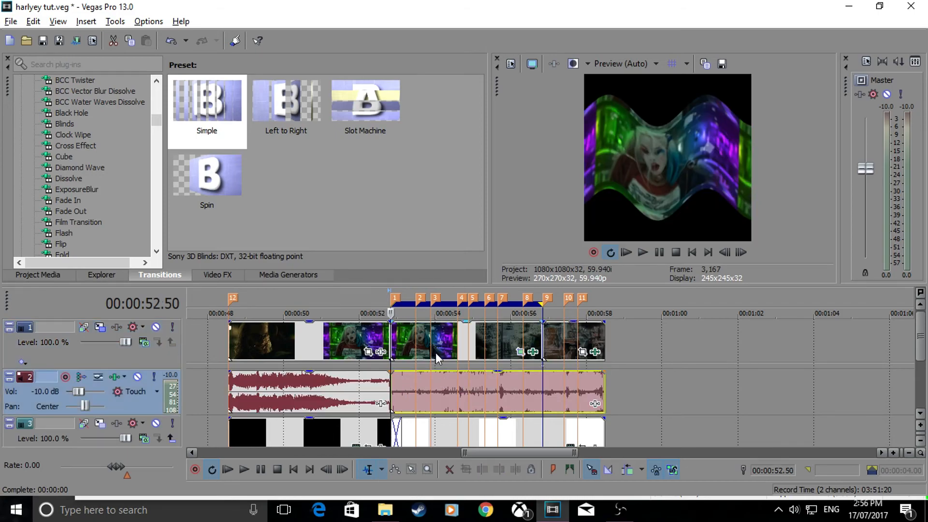
Extend the loop region to span the whole edit from 00:00:48.33 to 00:00:58.29
{"action": "mouse_move", "coordinate": [443, 347]}
{"action": "left_mouse_down"}
{"action": "mouse_move", "coordinate": [688, 340]}
{"action": "mouse_move", "coordinate": [482, 349]}
{"action": "mouse_move", "coordinate": [487, 331]}
{"action": "left_mouse_up"}
{"action": "left_click_drag", "start_coordinate": [541, 304], "coordinate": [604, 303]}
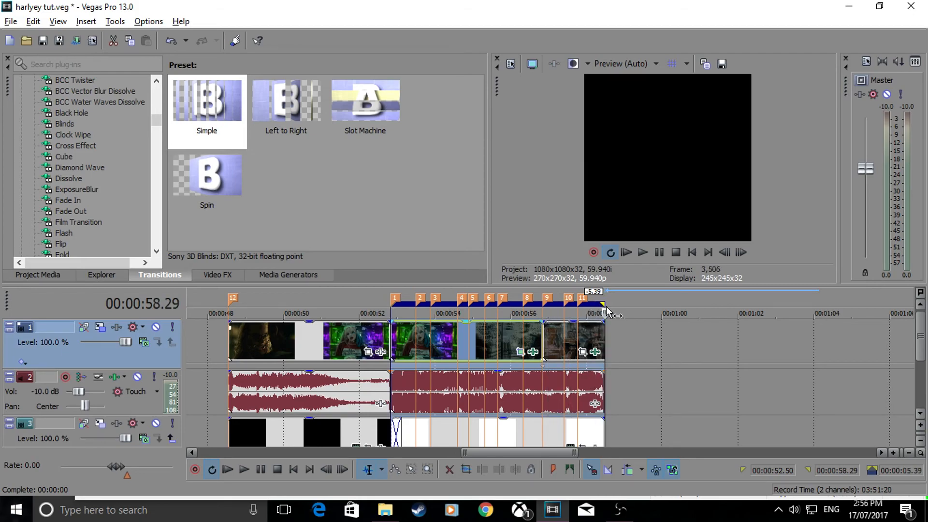
{"action": "left_click_drag", "start_coordinate": [397, 306], "coordinate": [605, 319]}
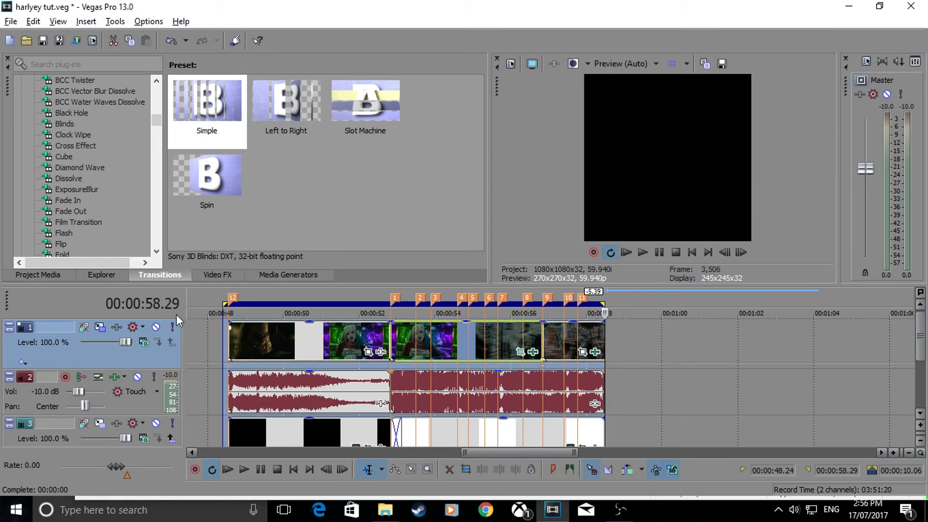
{"action": "left_click_drag", "start_coordinate": [224, 304], "coordinate": [230, 305]}
Open the Render As settings, show only favorite formats, and choose the MainConcept AVC/AAC "60fps render" template
{"action": "left_click", "coordinate": [17, 23]}
{"action": "left_click", "coordinate": [62, 126]}
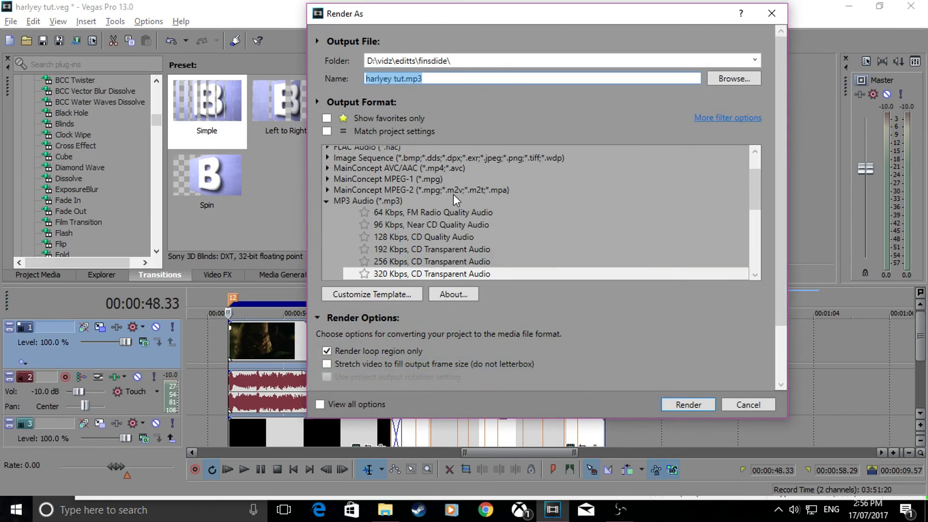
{"action": "left_click", "coordinate": [327, 118]}
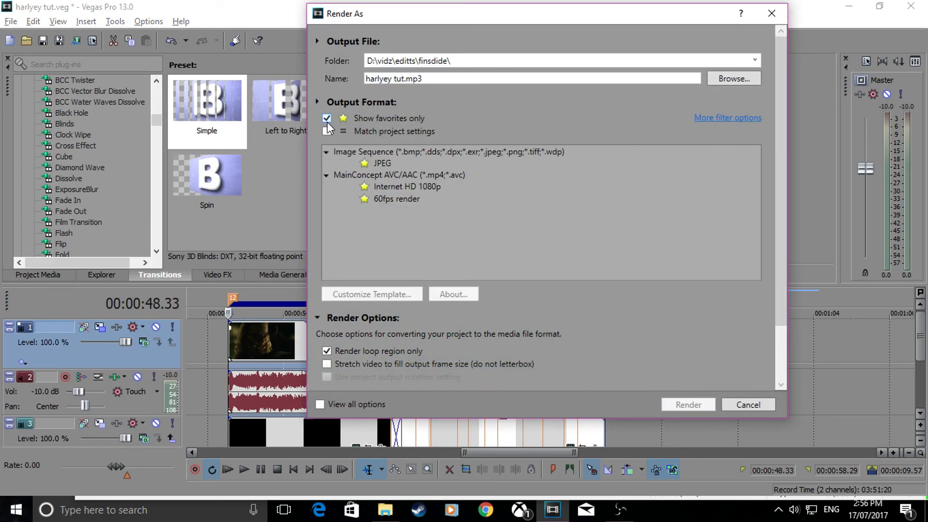
{"action": "left_click", "coordinate": [413, 198]}
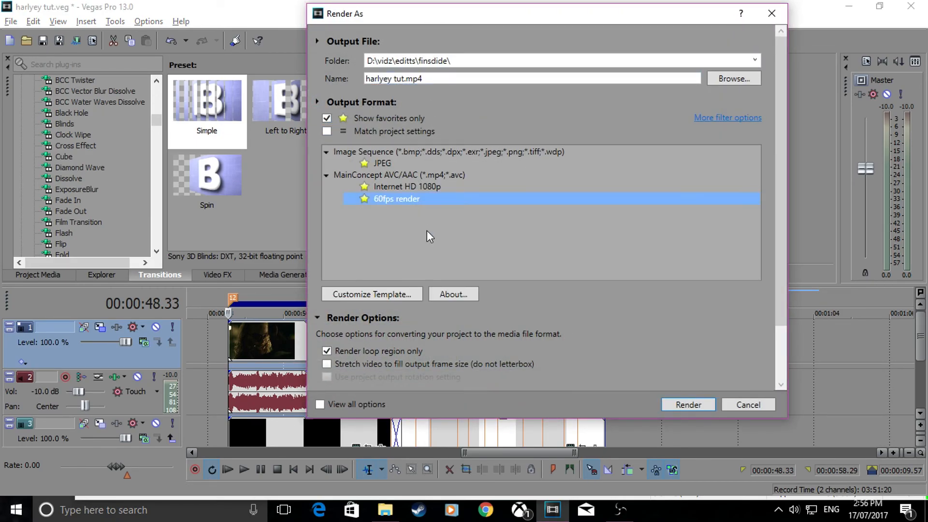
Customize the 60fps render template with a custom frame size of 1080 wide by 1080 high
{"action": "left_click", "coordinate": [409, 295]}
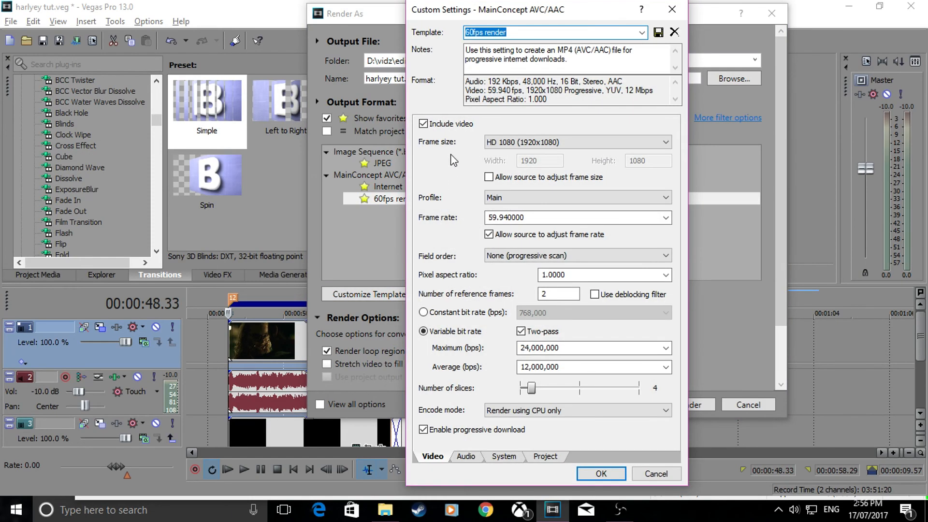
{"action": "left_click", "coordinate": [543, 145]}
{"action": "left_click", "coordinate": [530, 155]}
{"action": "key", "text": "Tab"}
{"action": "type", "text": "1080"}
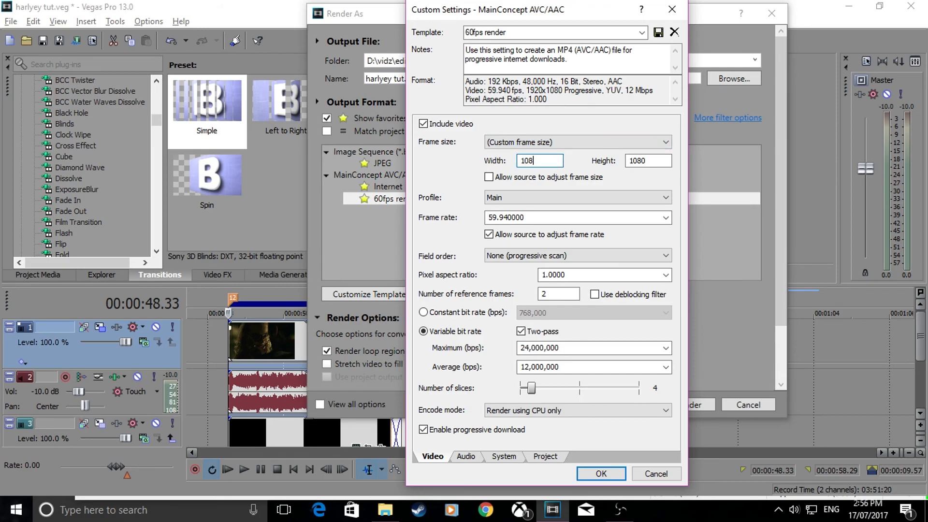
{"action": "key", "text": "Tab"}
{"action": "key", "text": "Return"}
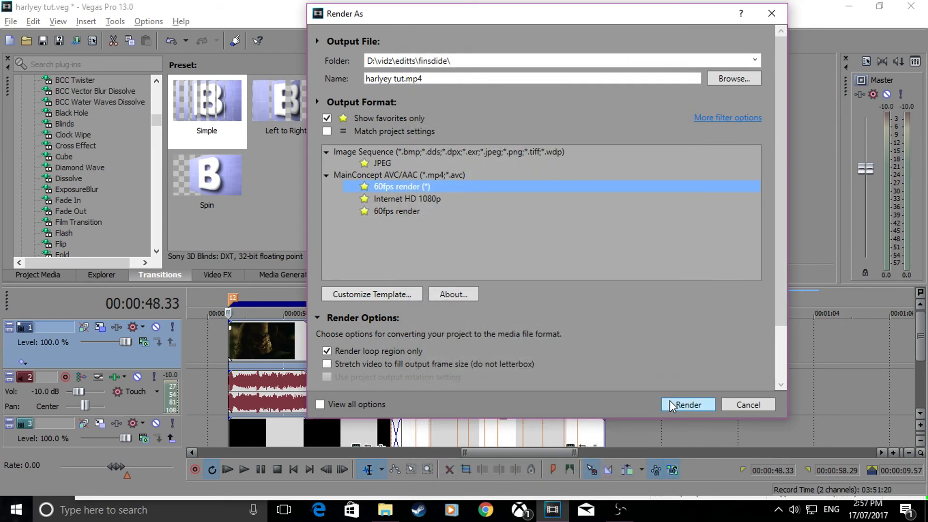
Start rendering the loop region to harlyey tut.mp4, and cancel the render
{"action": "left_click", "coordinate": [678, 401]}
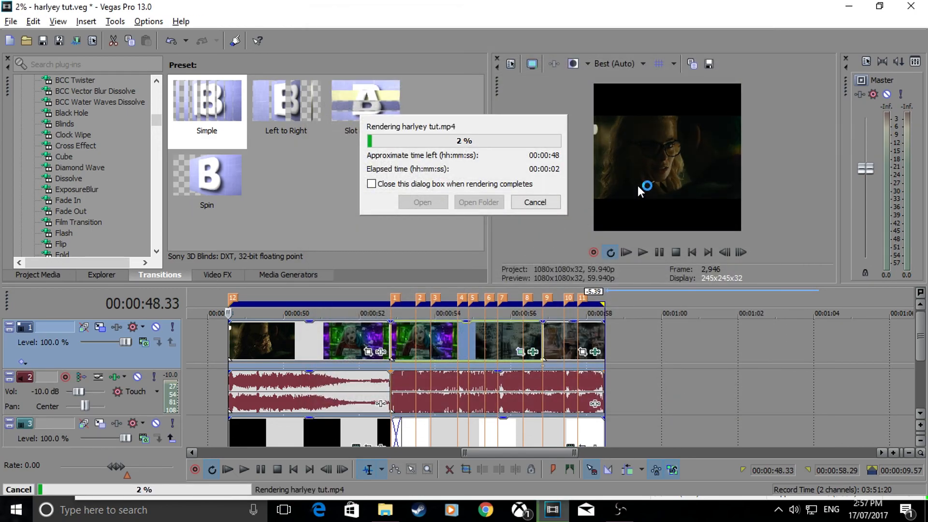
{"action": "left_click", "coordinate": [529, 203]}
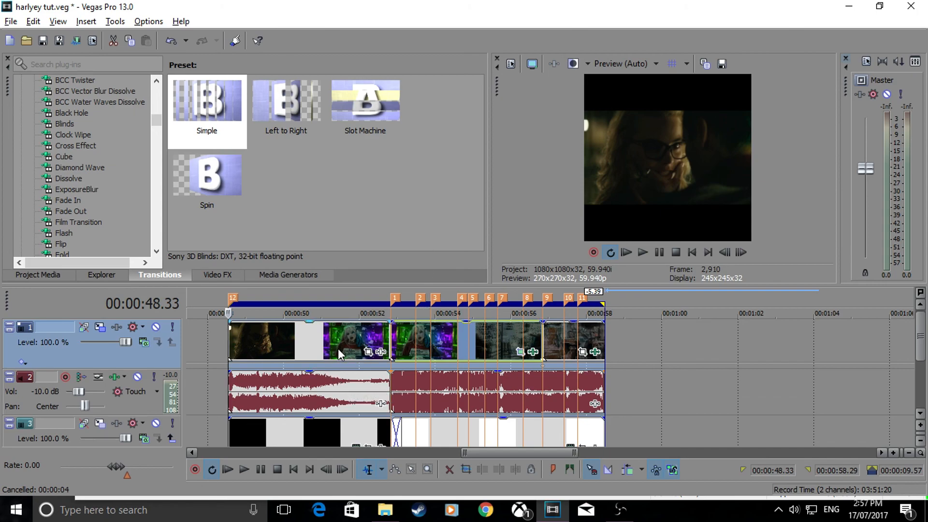
Examine the border movement after marker 1 at 00:00:53.02, 00:00:53.23 and 00:00:53.37
{"action": "left_click", "coordinate": [388, 336]}
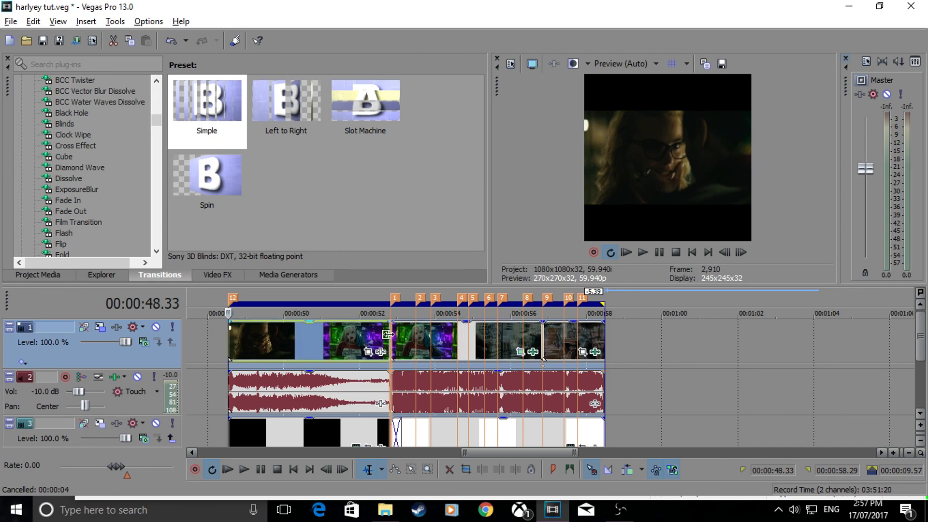
{"action": "scroll", "coordinate": [406, 333], "scroll_direction": "up", "scroll_amount": 2}
{"action": "left_click", "coordinate": [558, 335]}
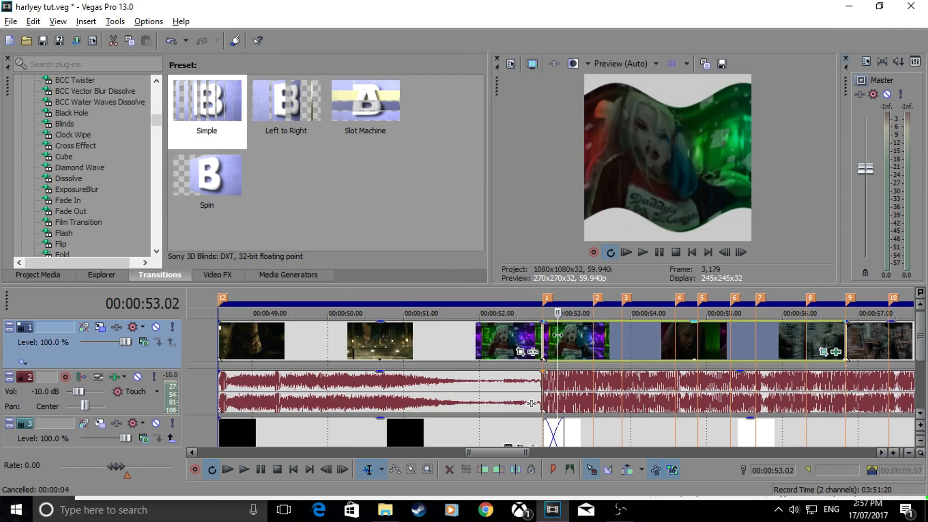
{"action": "left_click", "coordinate": [583, 335]}
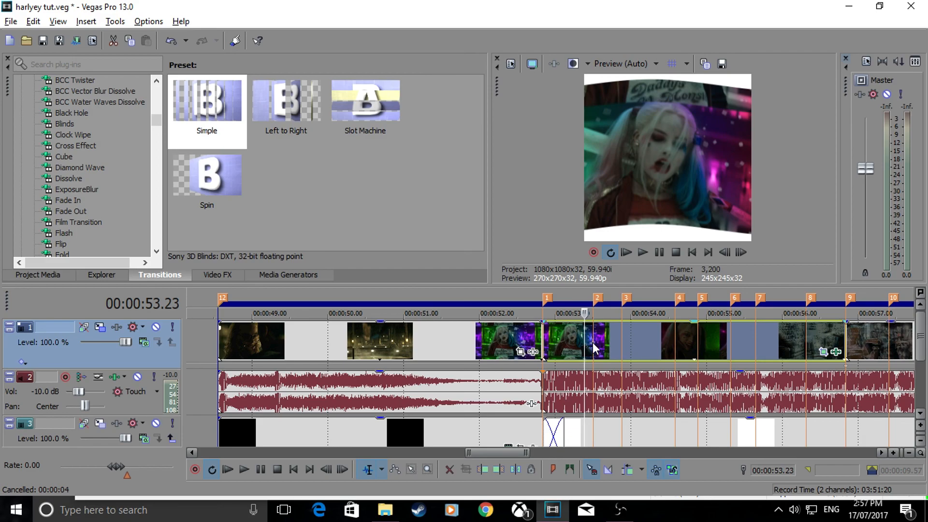
{"action": "scroll", "coordinate": [576, 341], "scroll_direction": "down", "scroll_amount": 2}
{"action": "left_click", "coordinate": [555, 338]}
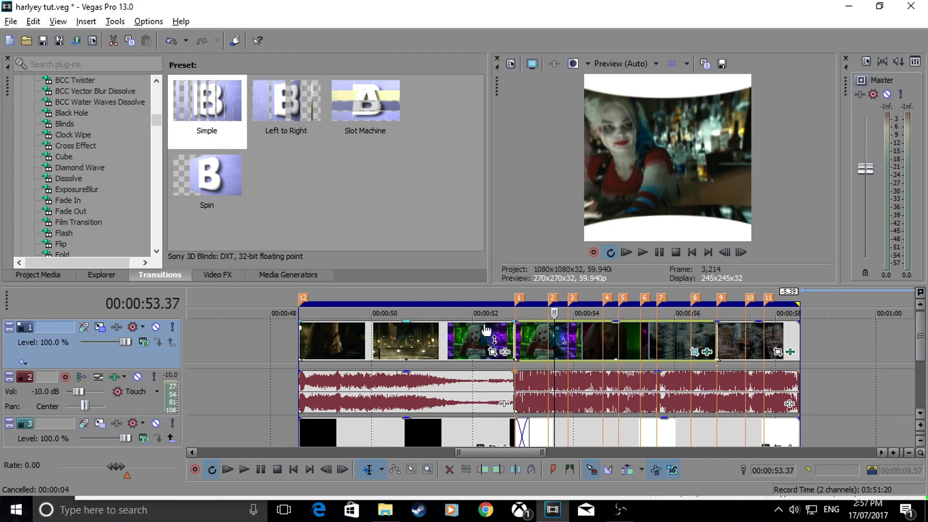